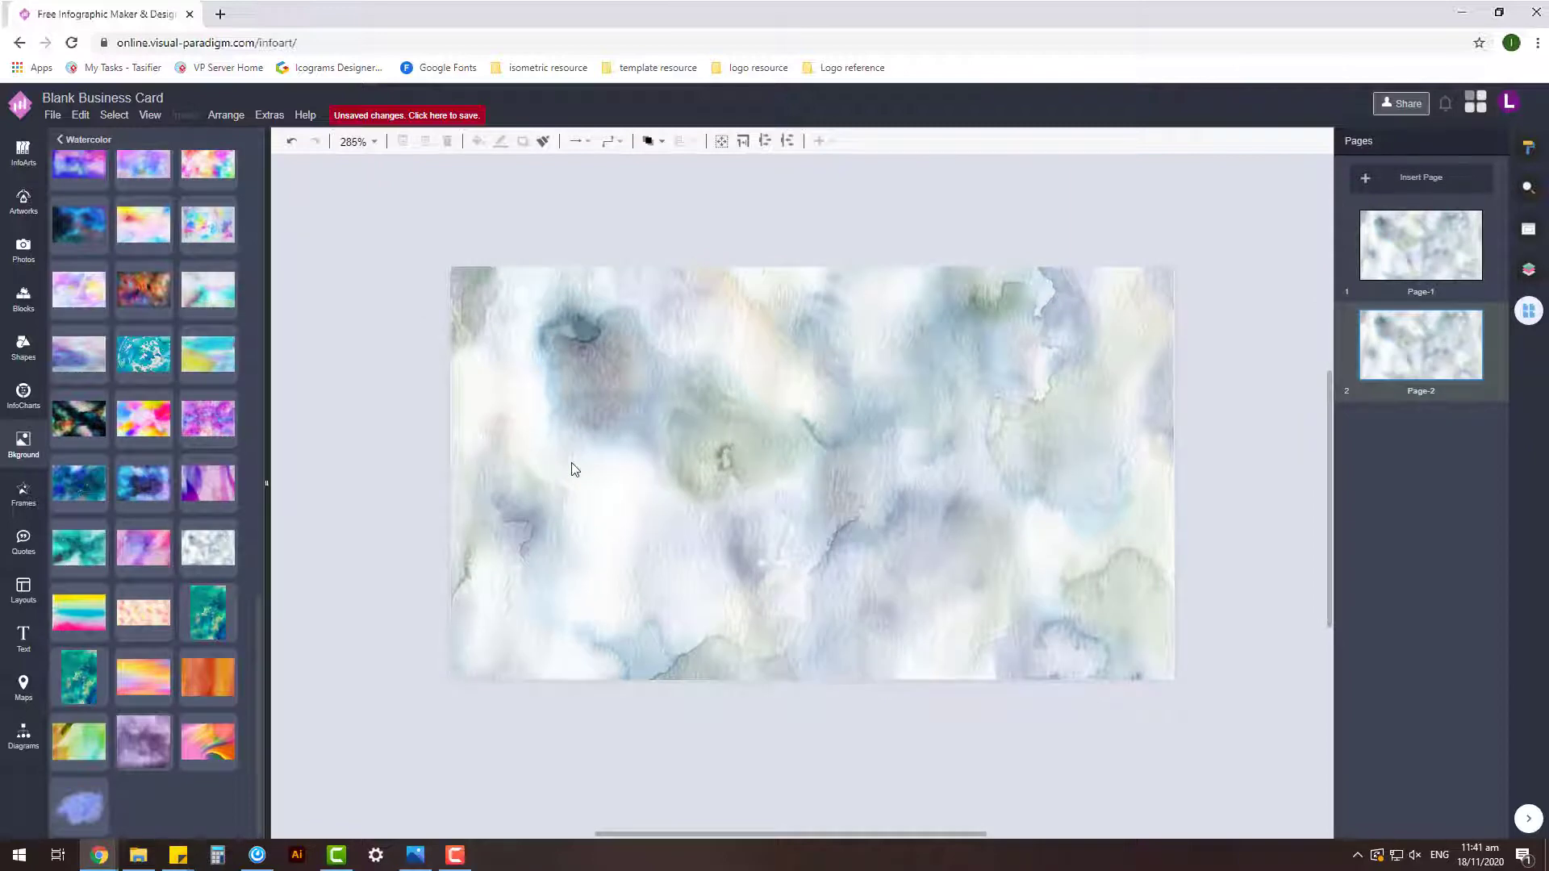
# - Replace the second page's watercolor background with a solid dark blue background color
pyautogui.click(1408, 247)
pyautogui.click(1408, 345)
pyautogui.click(1388, 248)
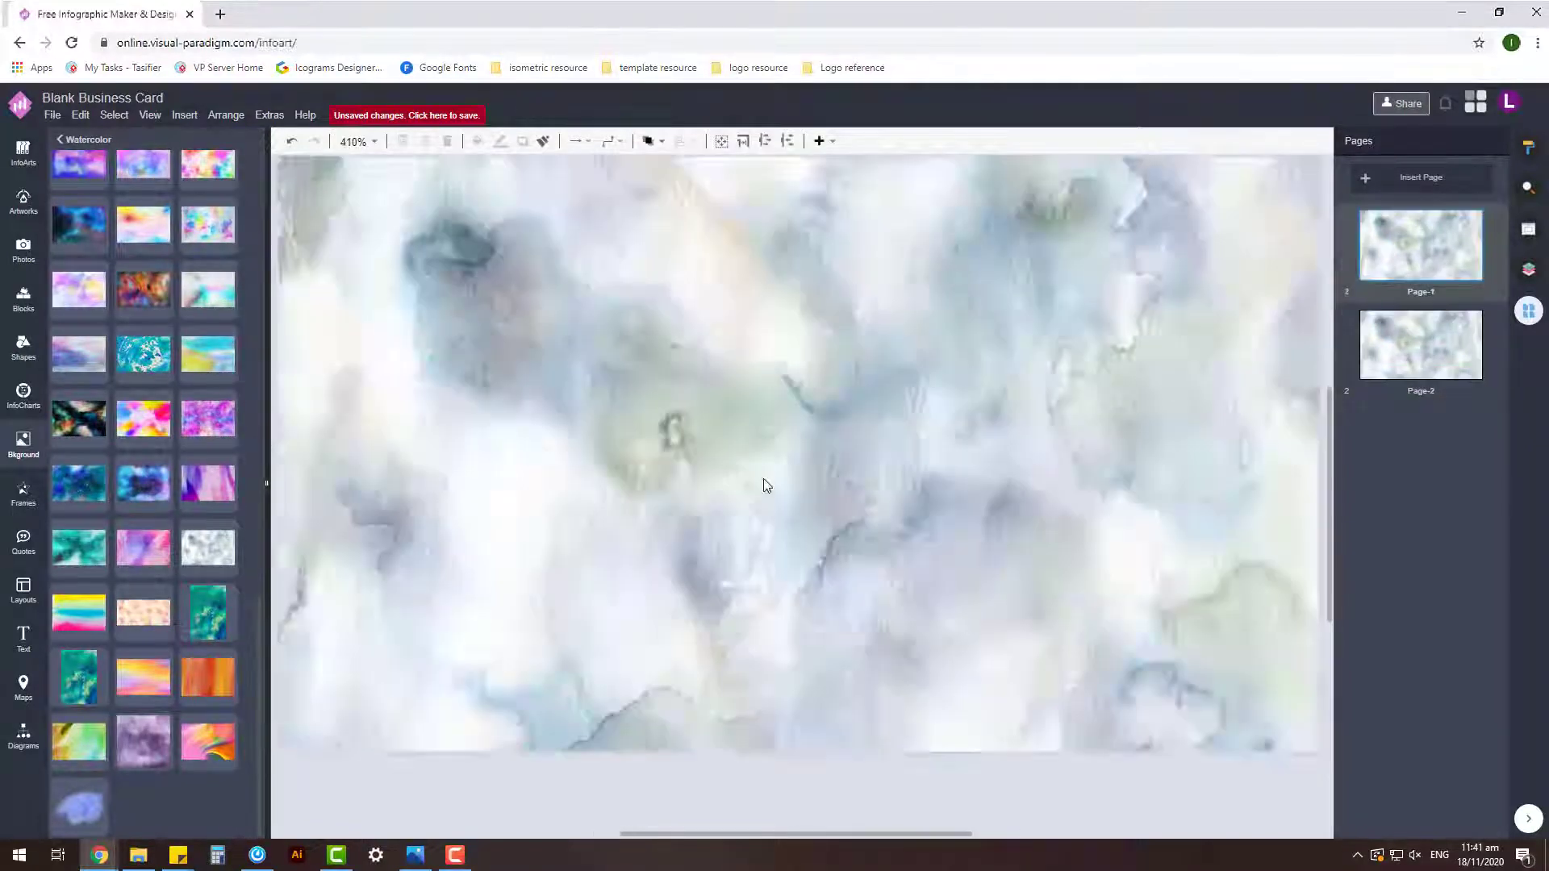
pyautogui.click(1421, 346)
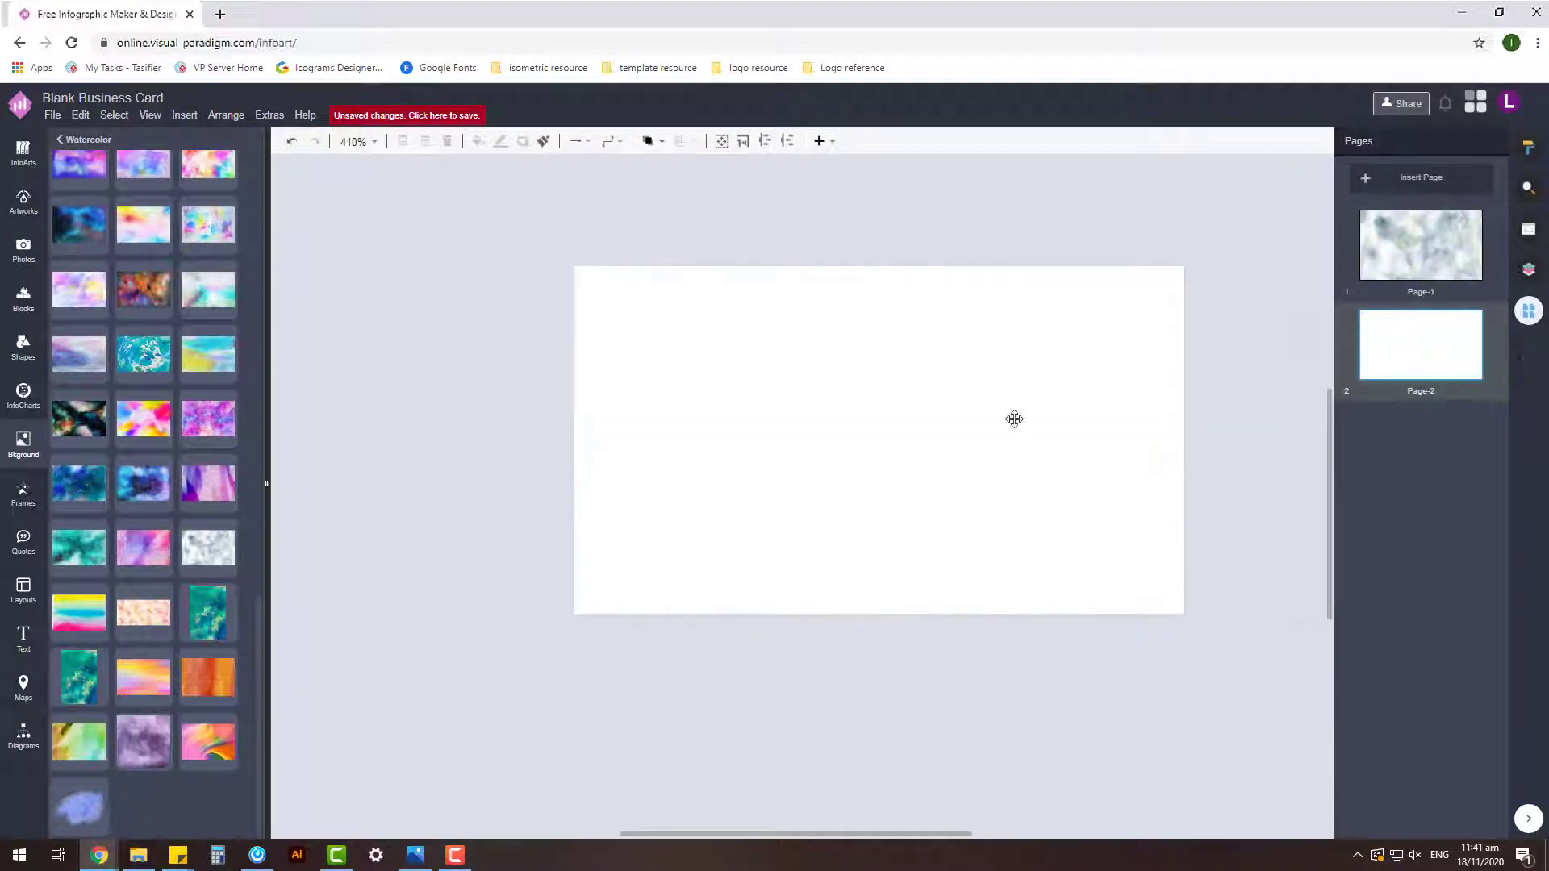
pyautogui.click(1529, 148)
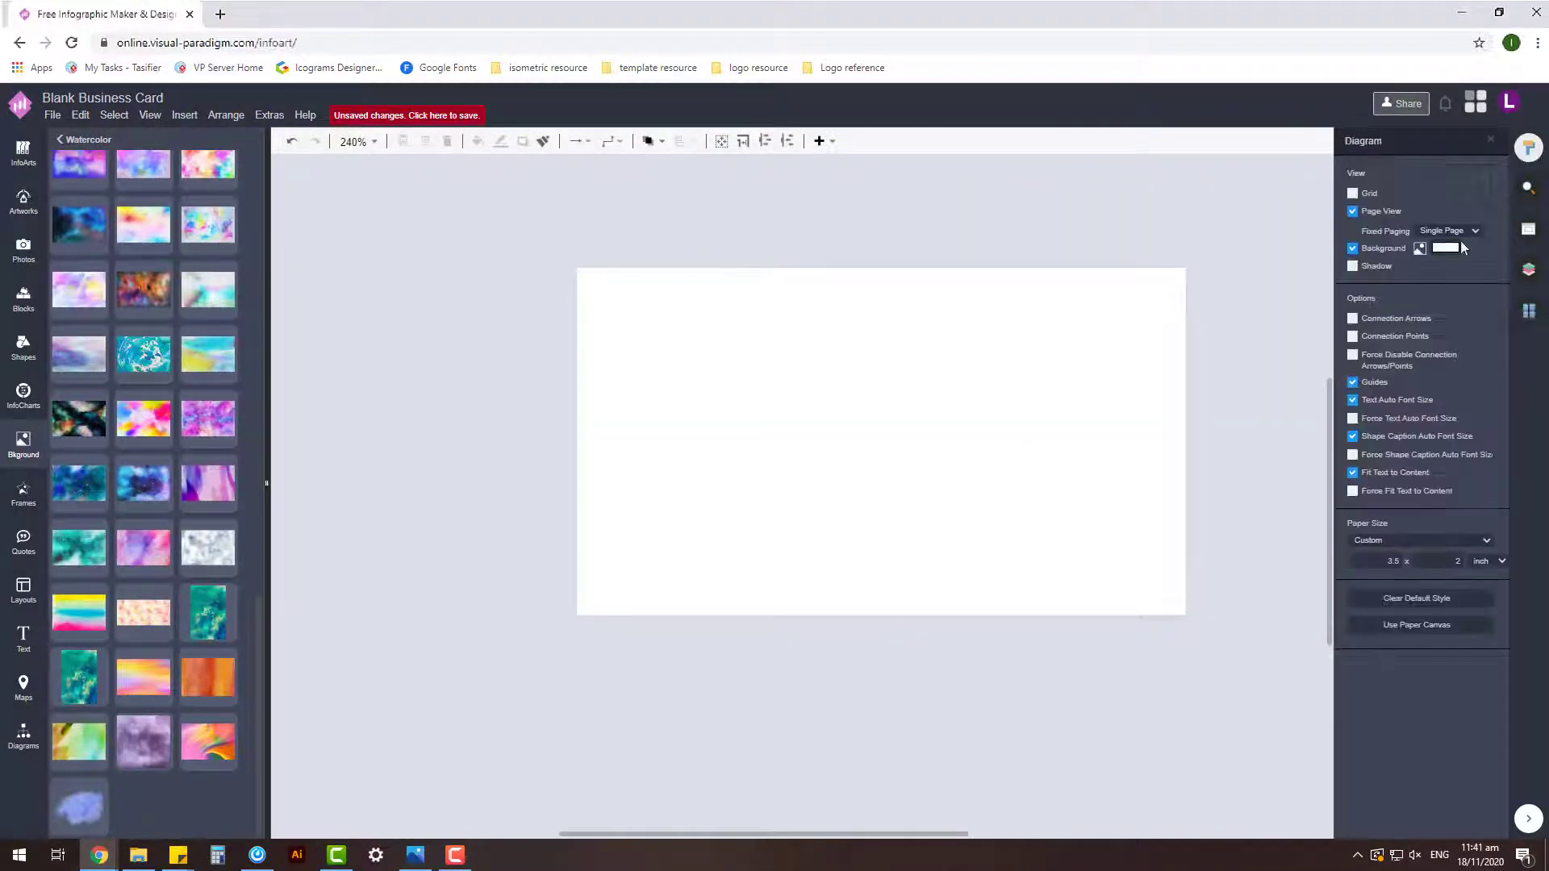
pyautogui.click(1448, 248)
pyautogui.click(1499, 576)
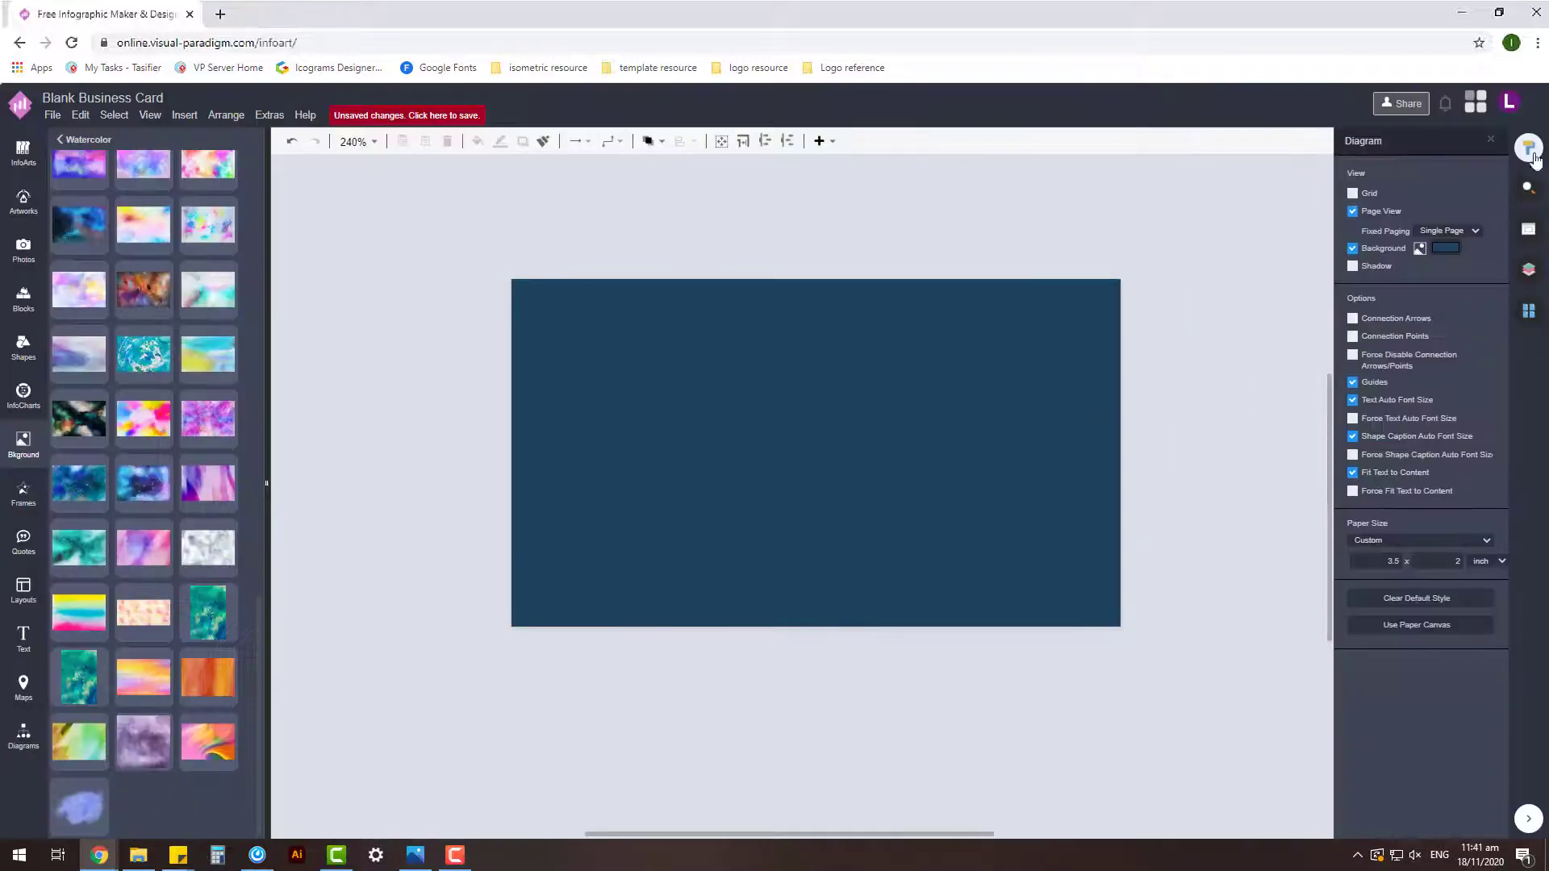
# - Add a large circle from the basic shapes to the center of the first page
pyautogui.click(1529, 311)
pyautogui.click(1421, 246)
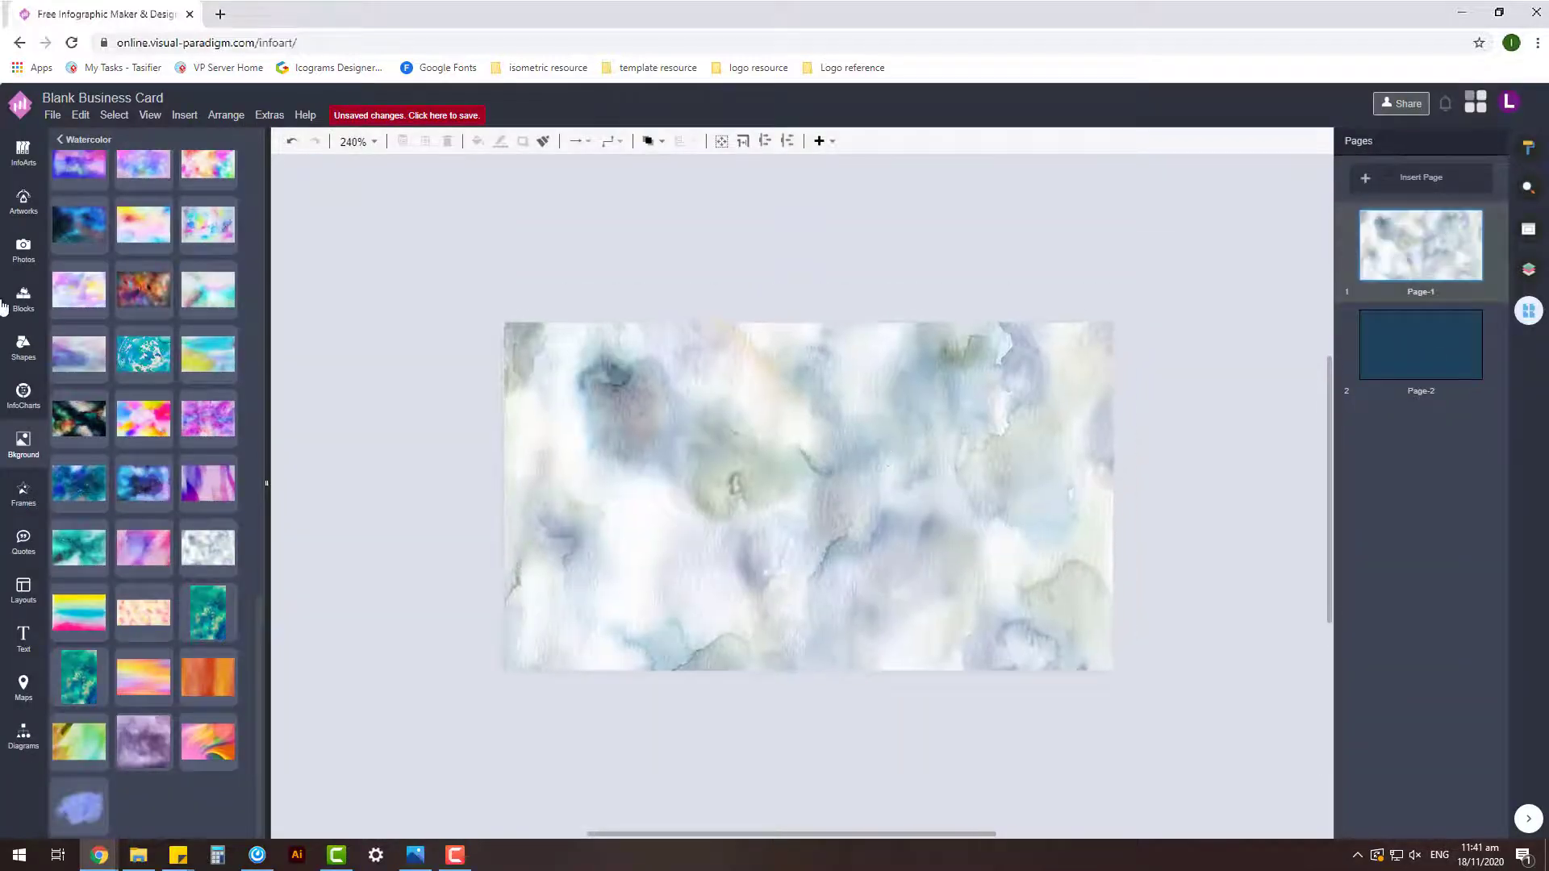
pyautogui.click(23, 350)
pyautogui.click(95, 224)
pyautogui.moveTo(212, 223); pyautogui.dragTo(885, 595)
# - Fill the circle with the same dark blue used for the second page's background
pyautogui.click(1523, 153)
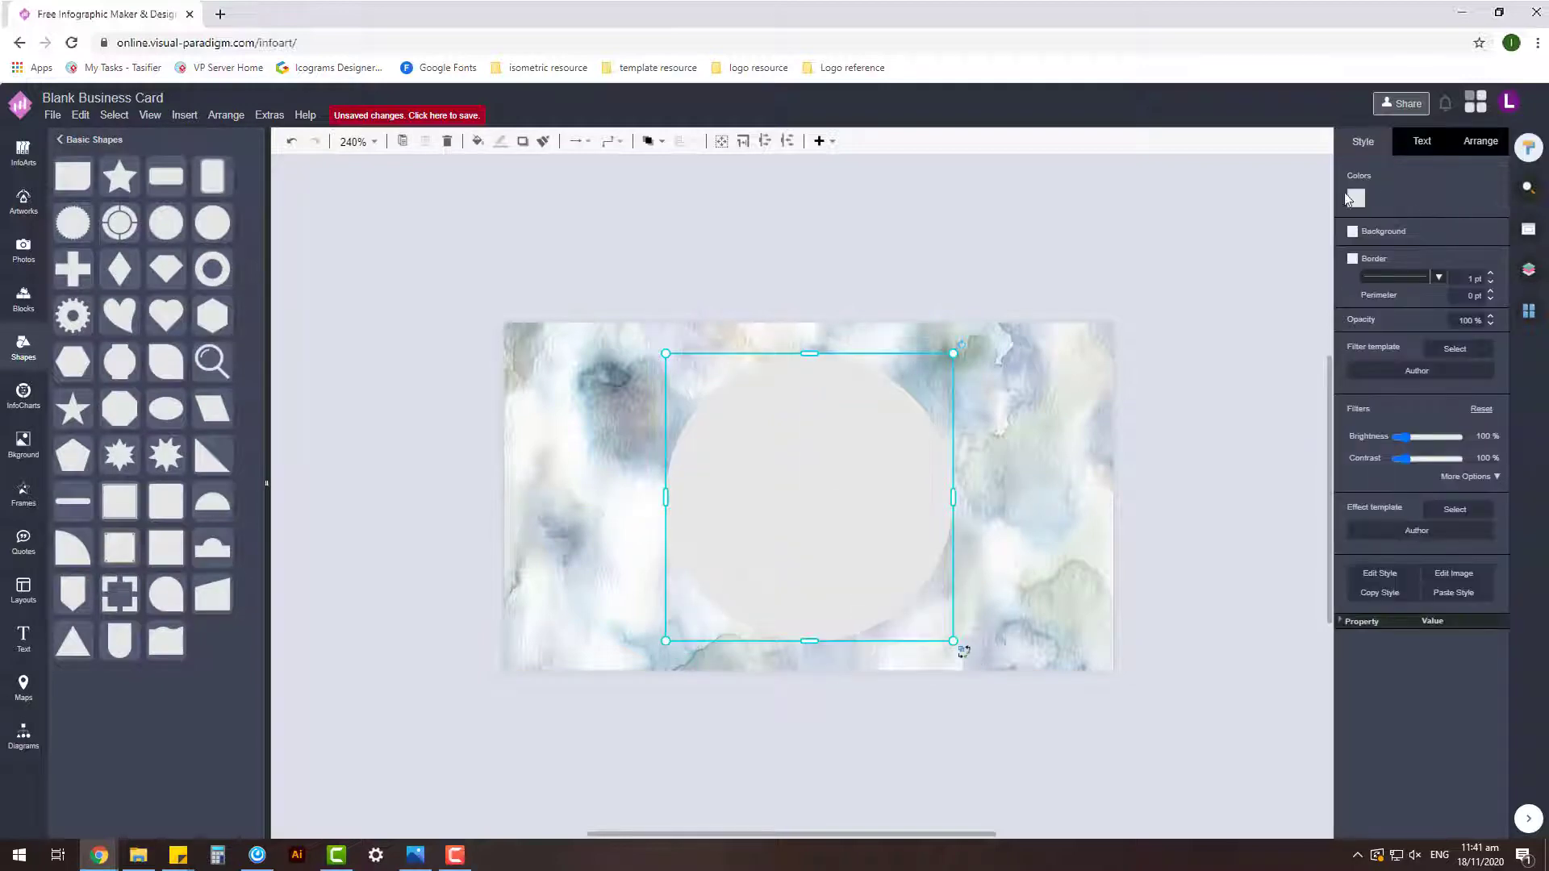
pyautogui.click(1356, 199)
pyautogui.click(1398, 346)
pyautogui.click(1498, 530)
pyautogui.click(1165, 480)
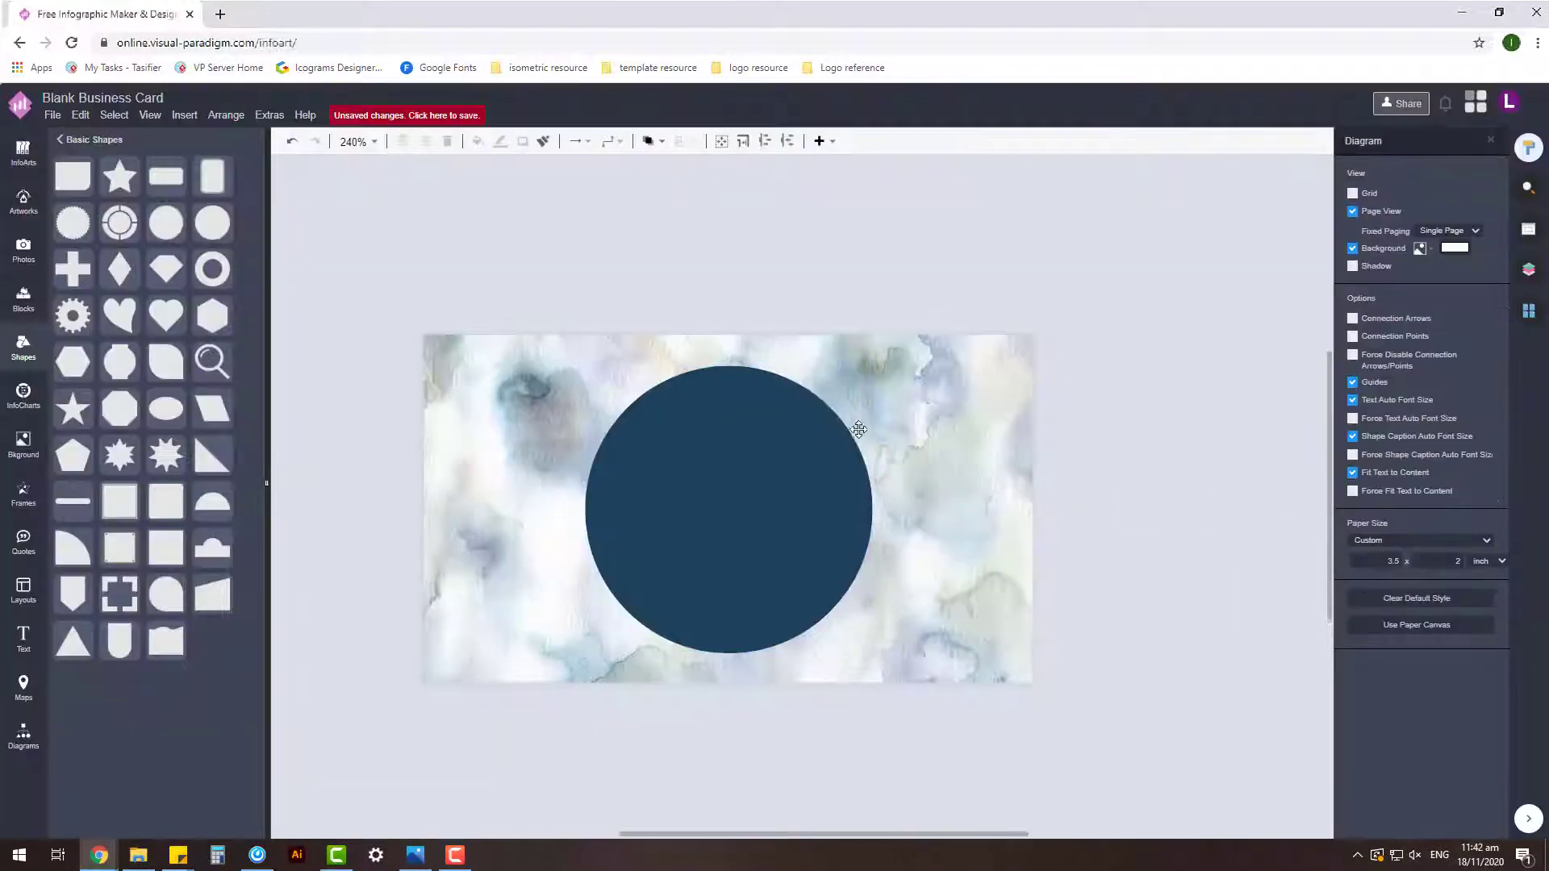
# - Add a text element above the card with the photographer's full name on two lines, widening its box to fit the first name
pyautogui.doubleClick(488, 205)
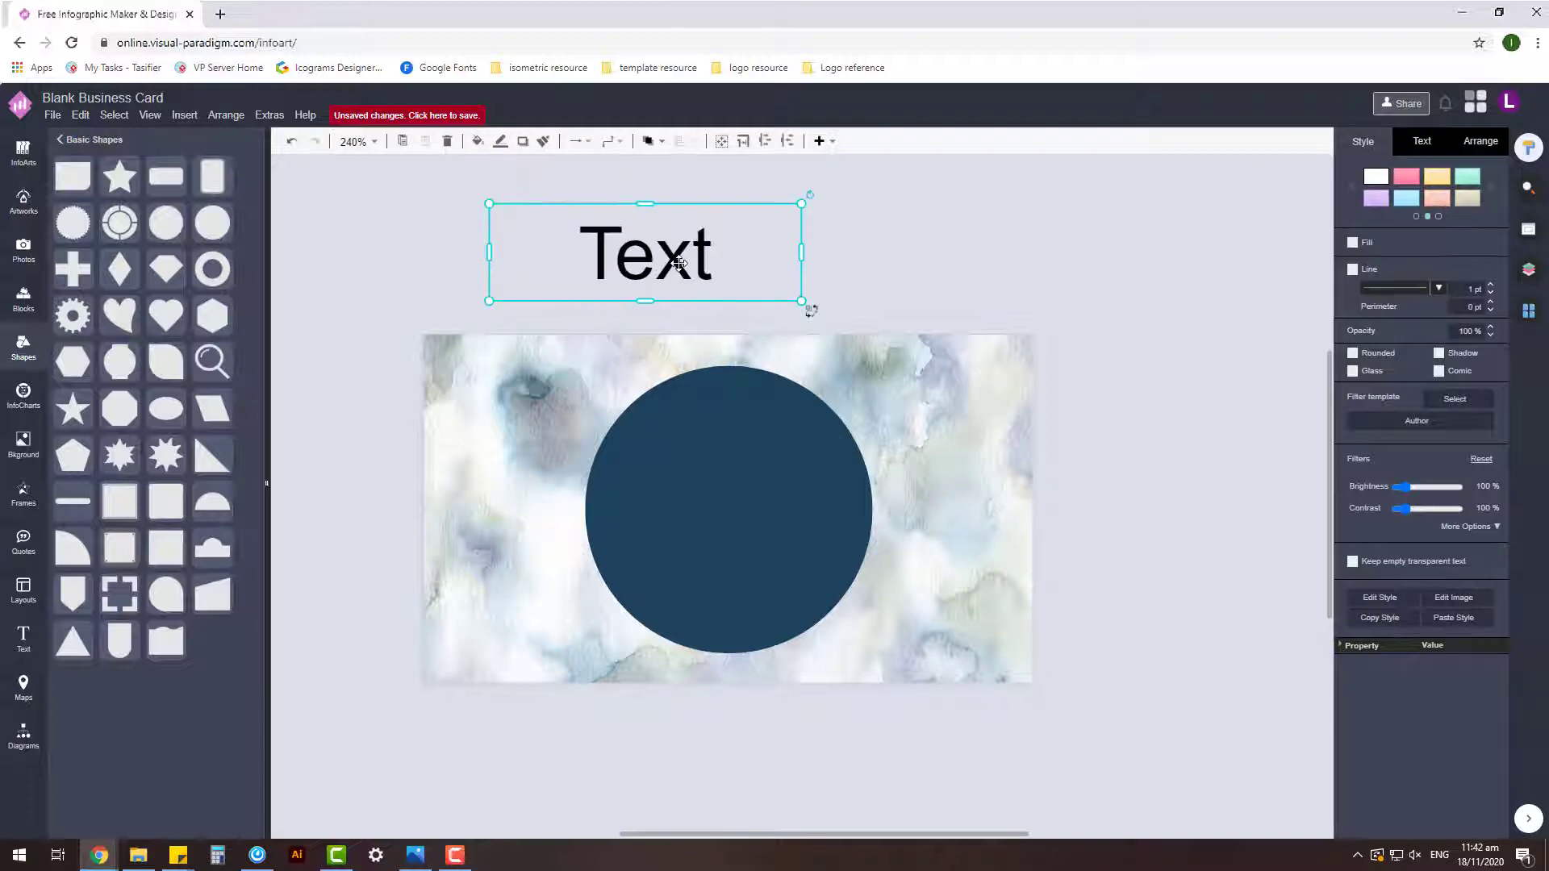
pyautogui.doubleClick(653, 247)
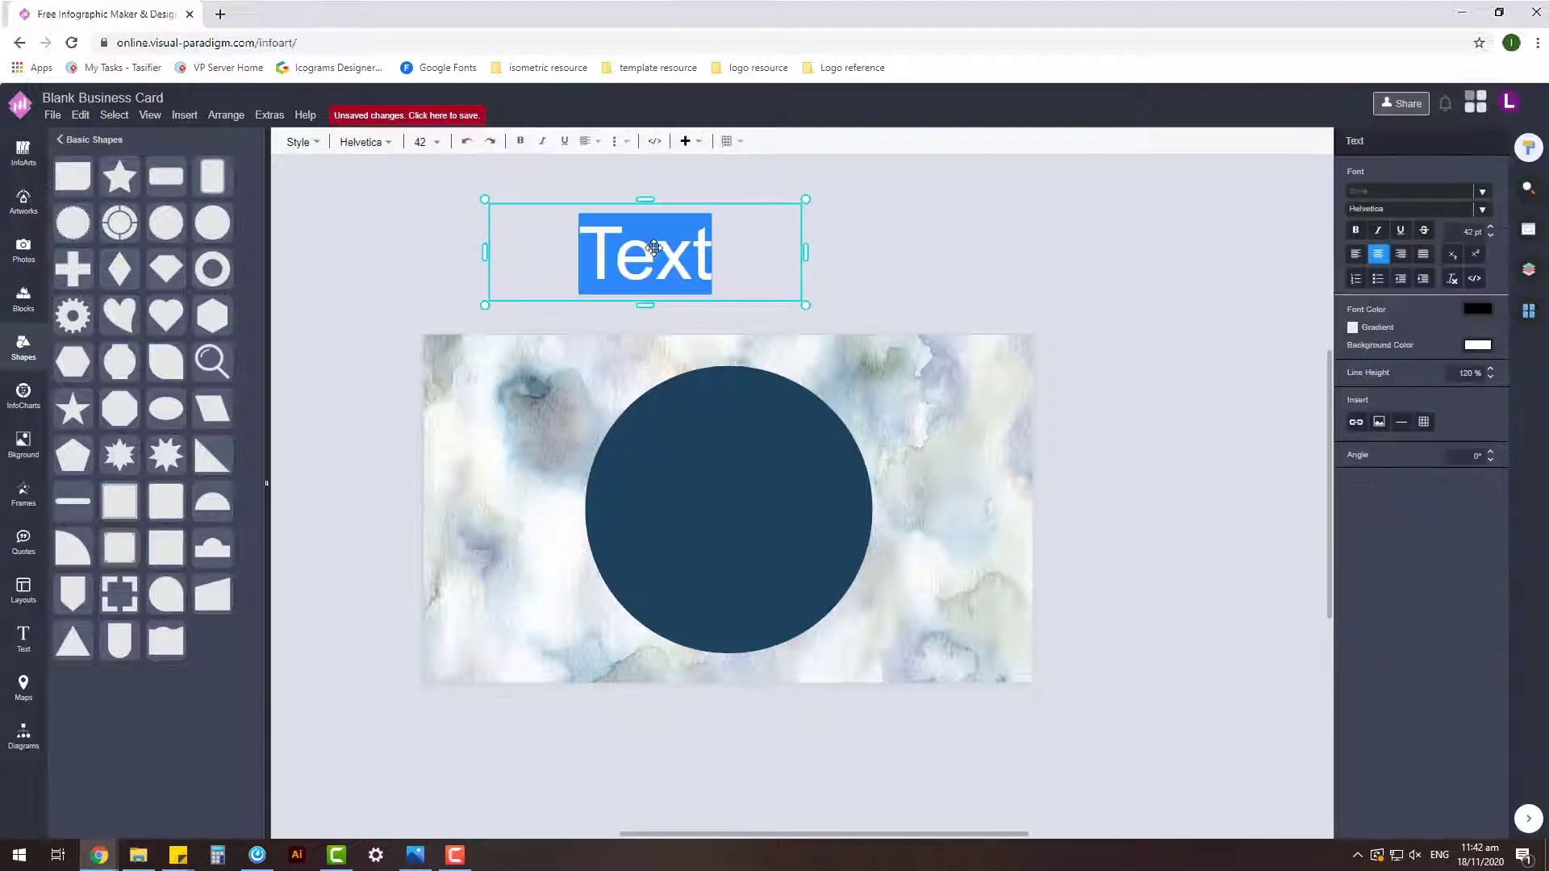
pyautogui.write('Jaxqueline')
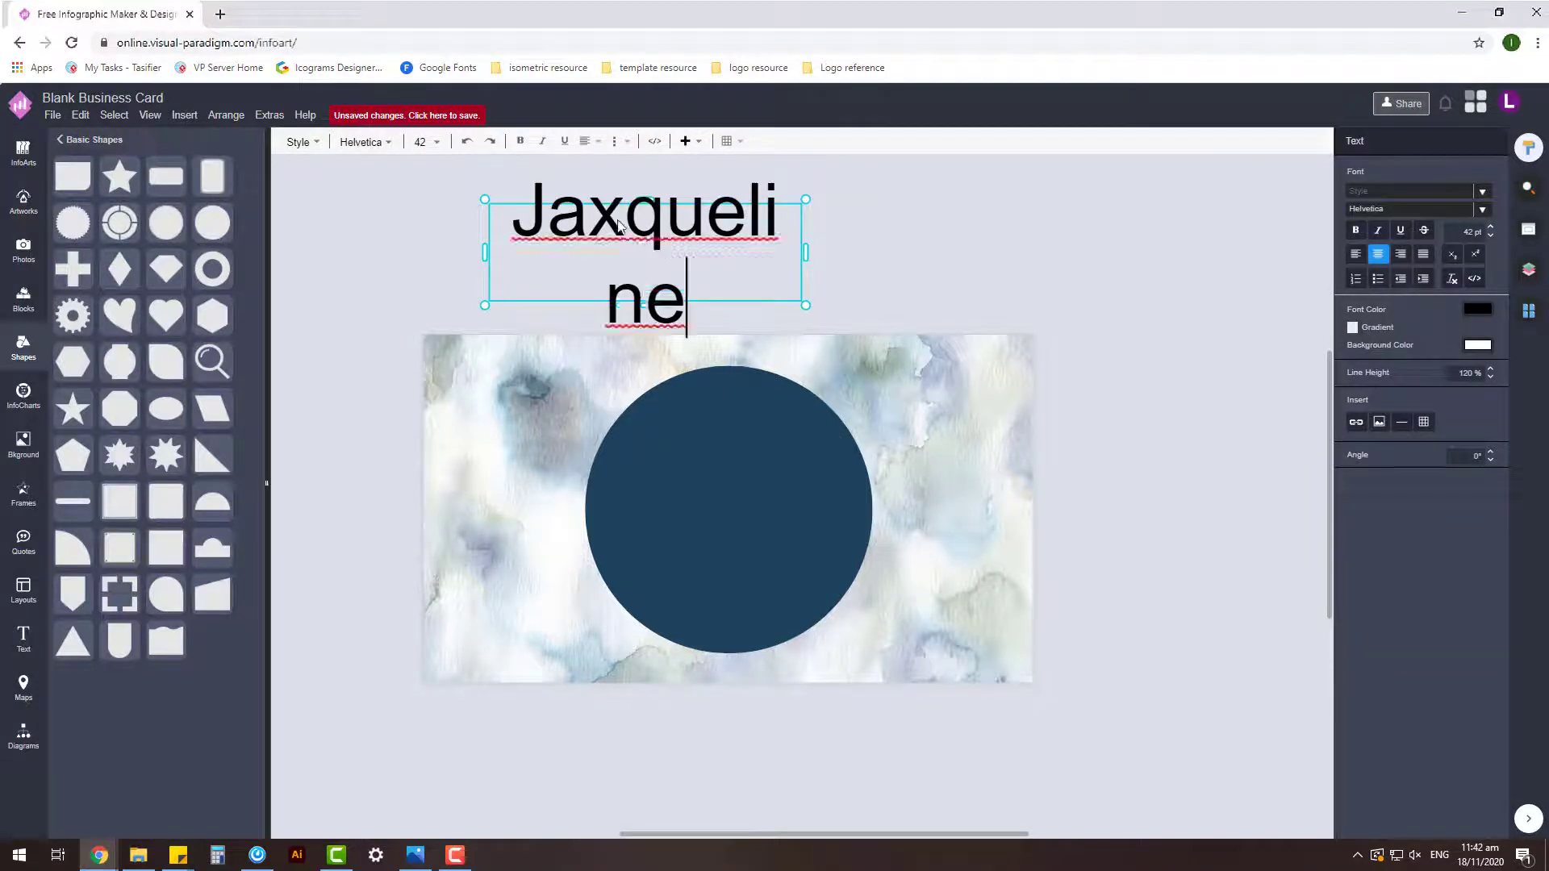
pyautogui.press('Escape')
pyautogui.moveTo(805, 253); pyautogui.dragTo(909, 271)
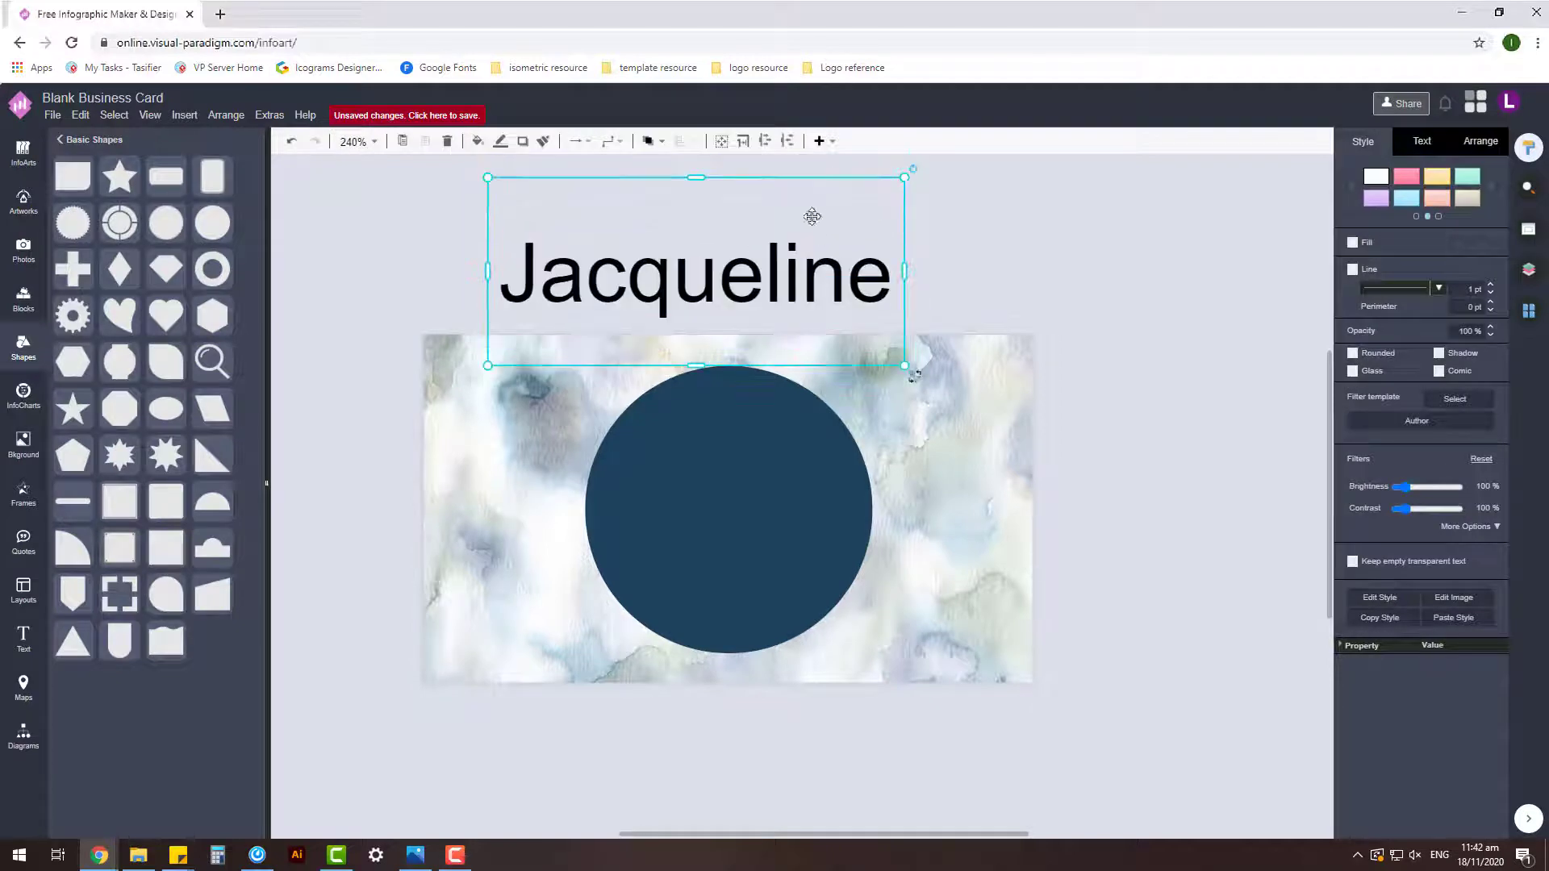
pyautogui.doubleClick(888, 279)
pyautogui.press('Escape')
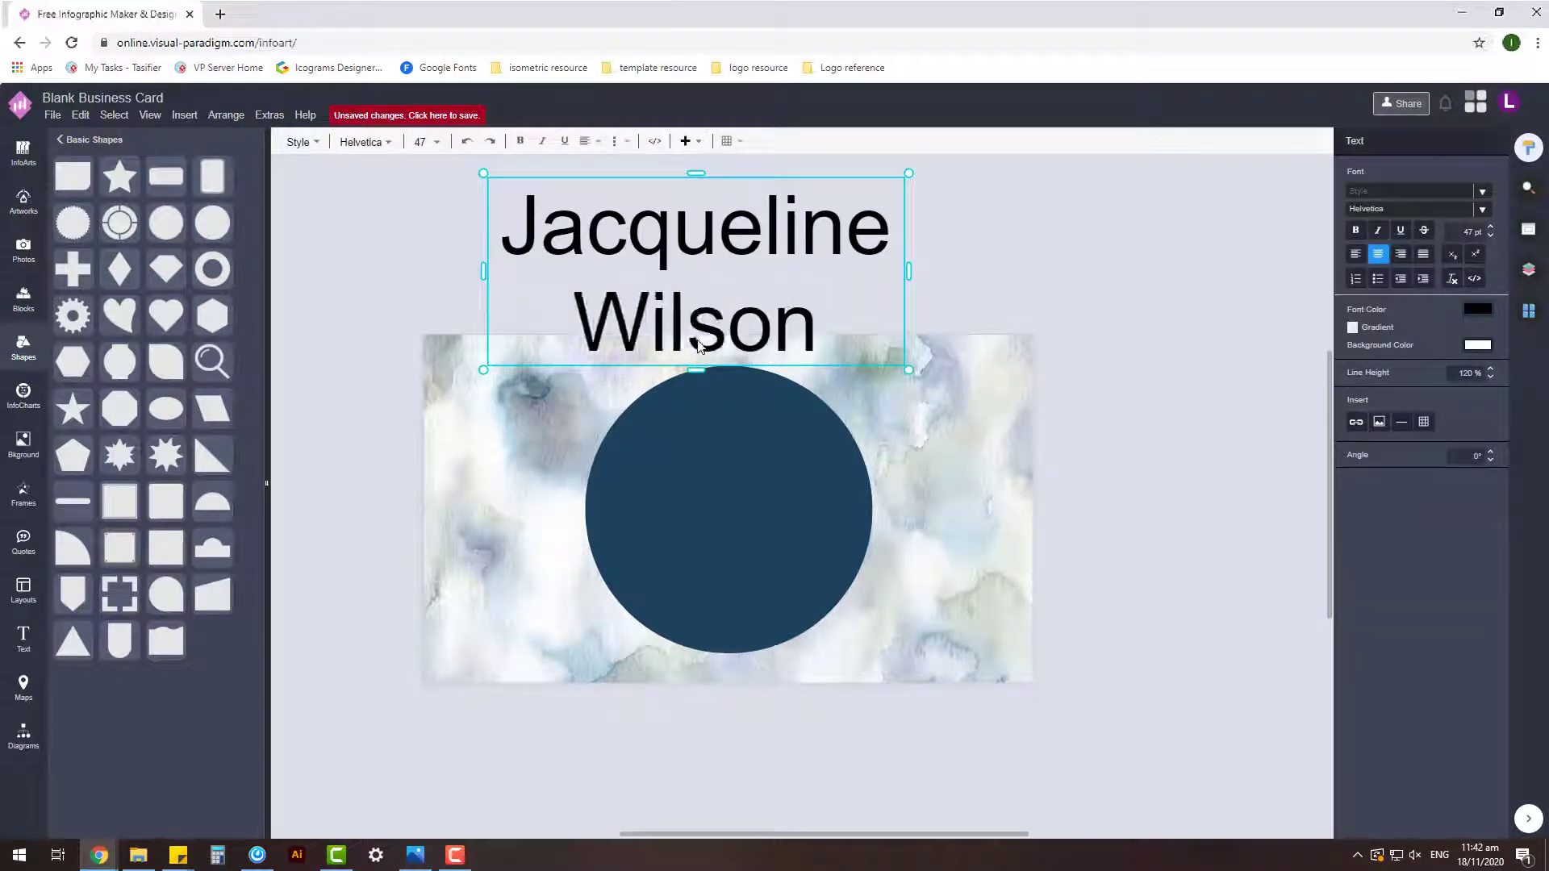
# - Shrink the name text to about 30 pt and place it in the upper part of the dark blue circle
pyautogui.press('Escape')
pyautogui.moveTo(909, 373); pyautogui.dragTo(753, 300)
pyautogui.moveTo(653, 226); pyautogui.dragTo(765, 478)
# - Set the name text's font color to white and its font to Bellefair
pyautogui.click(1422, 142)
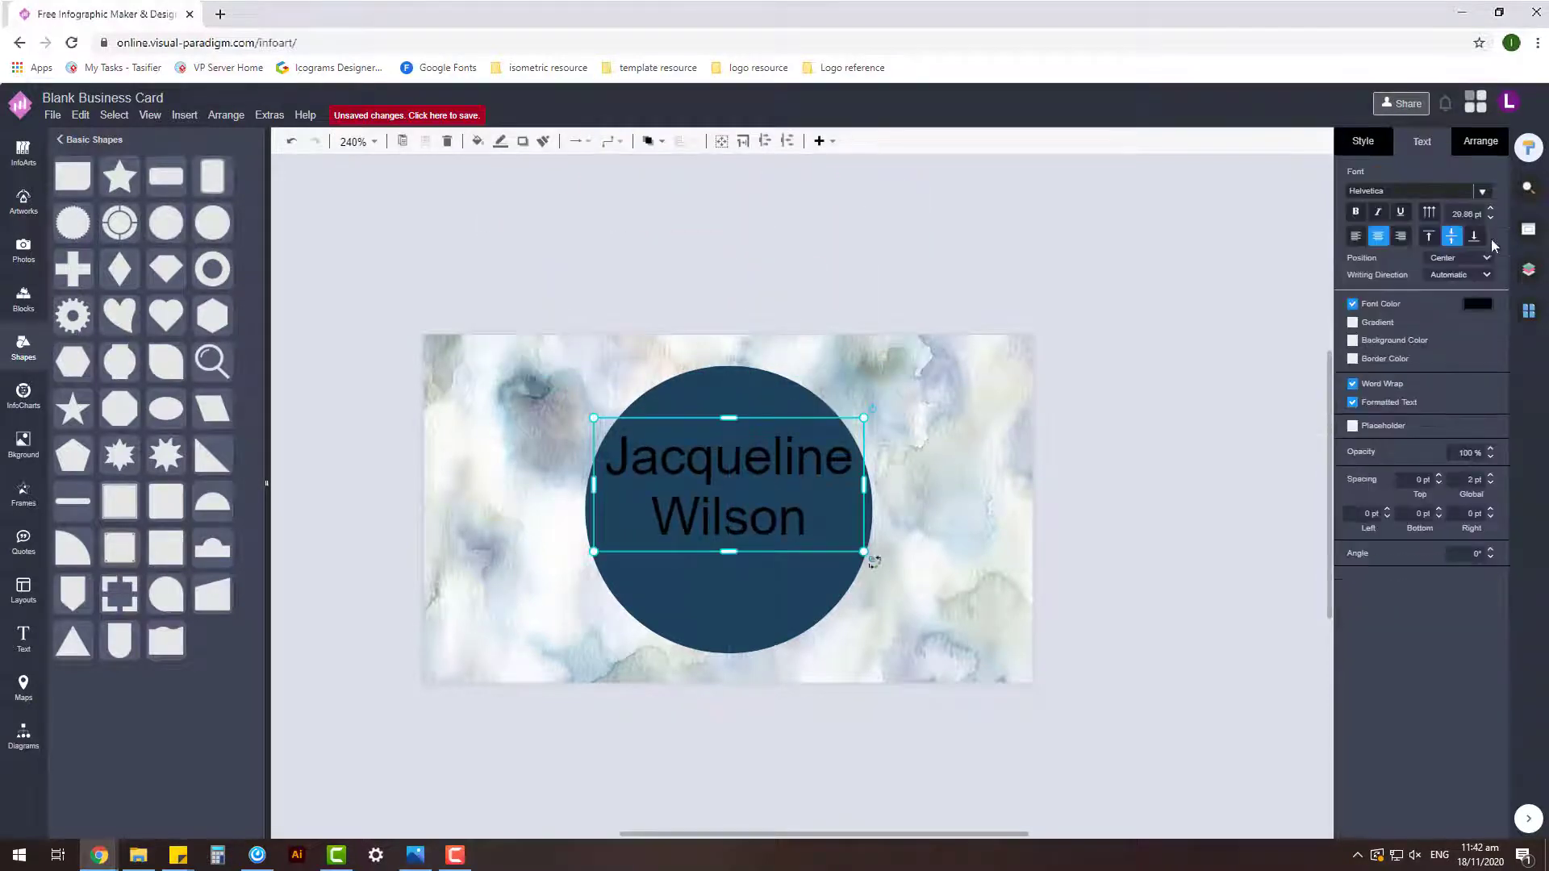
pyautogui.click(1478, 303)
pyautogui.click(1380, 446)
pyautogui.click(1497, 632)
pyautogui.click(1482, 191)
pyautogui.click(1357, 428)
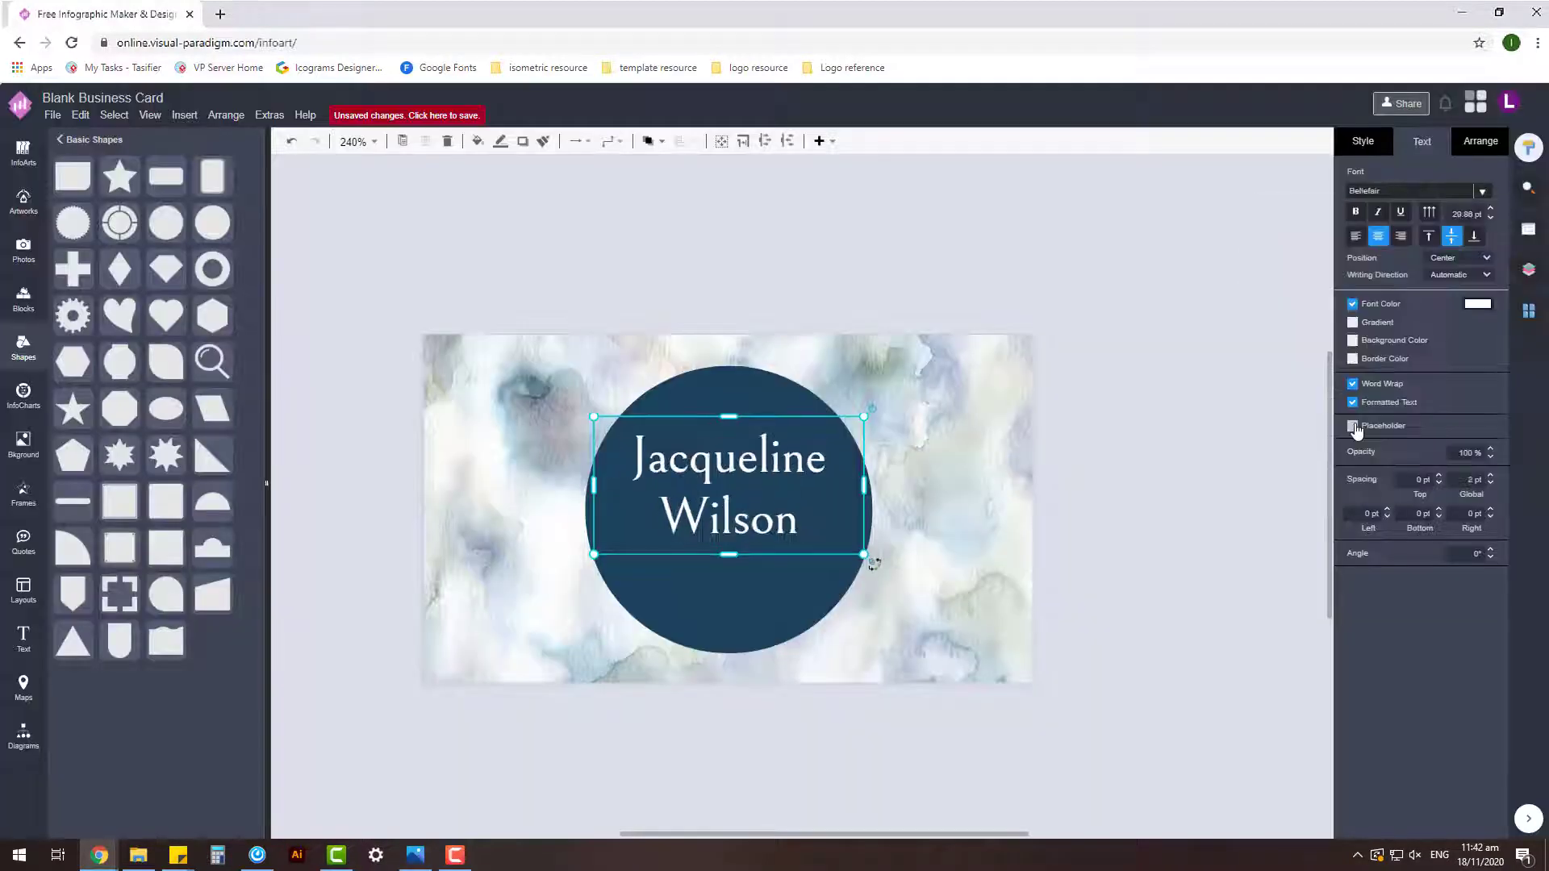
pyautogui.click(1131, 446)
# - Try the Be Vietnam and Clicker Script fonts on the name text
pyautogui.doubleClick(729, 488)
pyautogui.click(1483, 210)
pyautogui.scroll(-10, 1400, 360)
pyautogui.click(1340, 397)
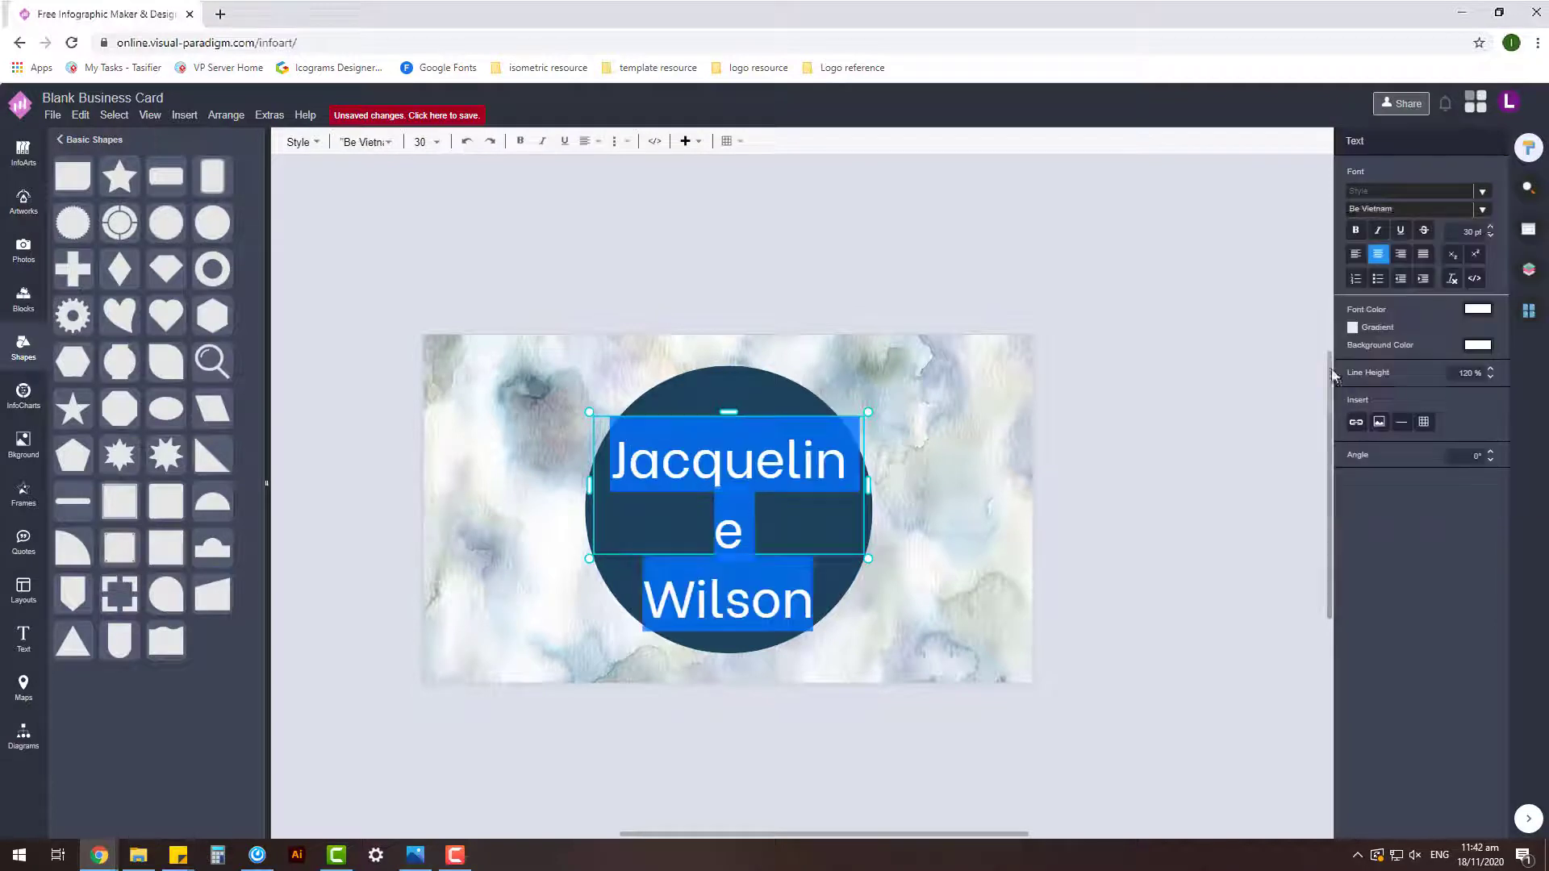
pyautogui.click(1483, 210)
pyautogui.scroll(-5, 1359, 404)
pyautogui.click(1324, 443)
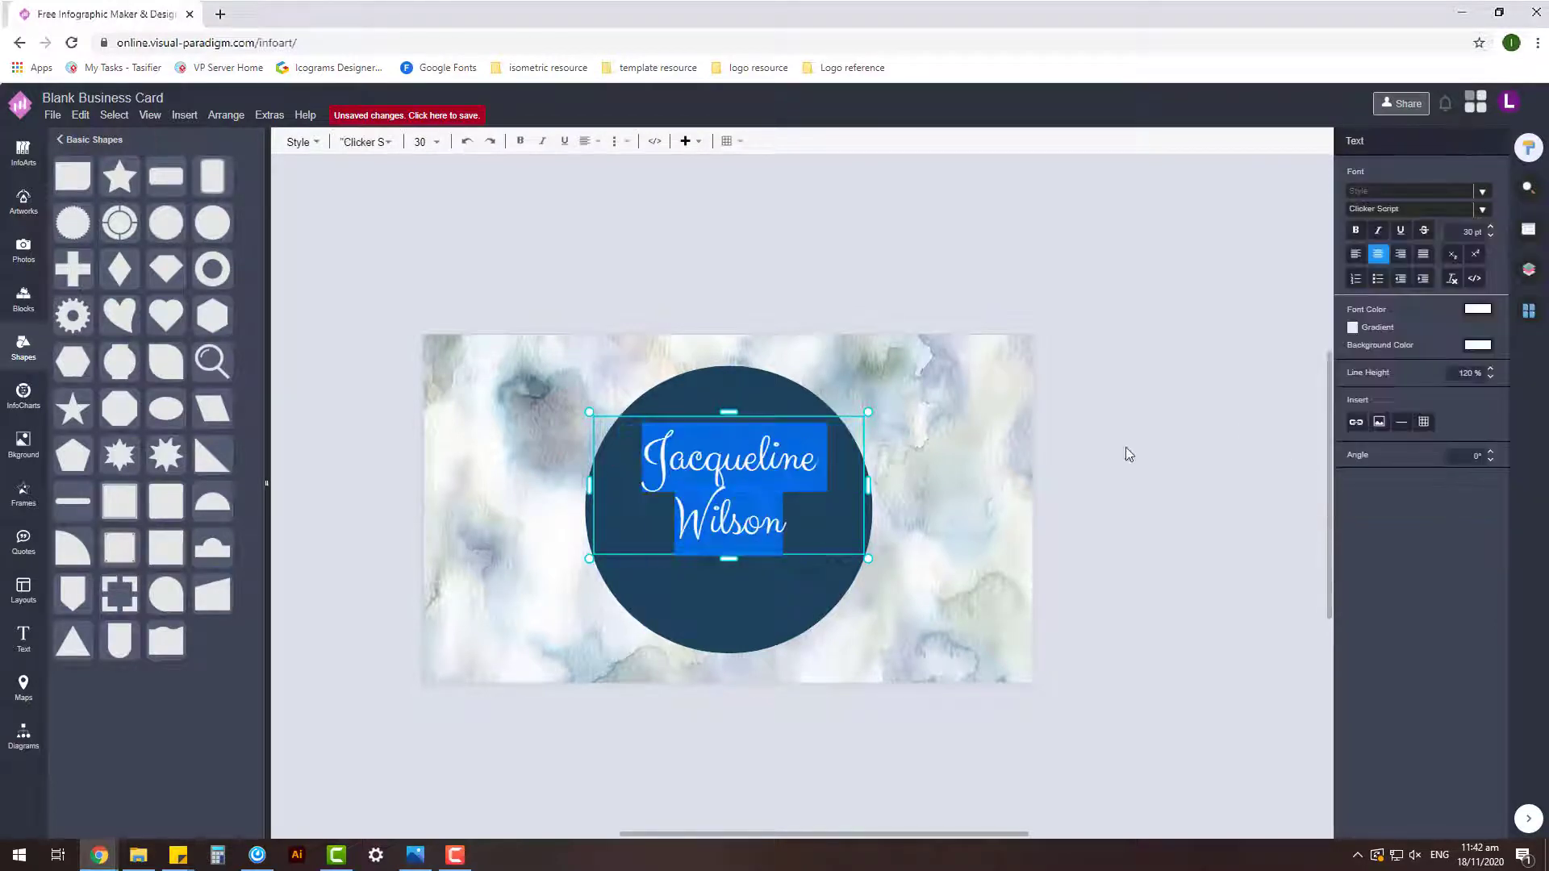
pyautogui.click(1126, 447)
# - Enlarge the name text to about 33 pt and center it horizontally in the circle
pyautogui.click(834, 549)
pyautogui.moveTo(864, 556); pyautogui.dragTo(894, 571)
pyautogui.moveTo(758, 508); pyautogui.dragTo(746, 496)
pyautogui.click(1038, 419)
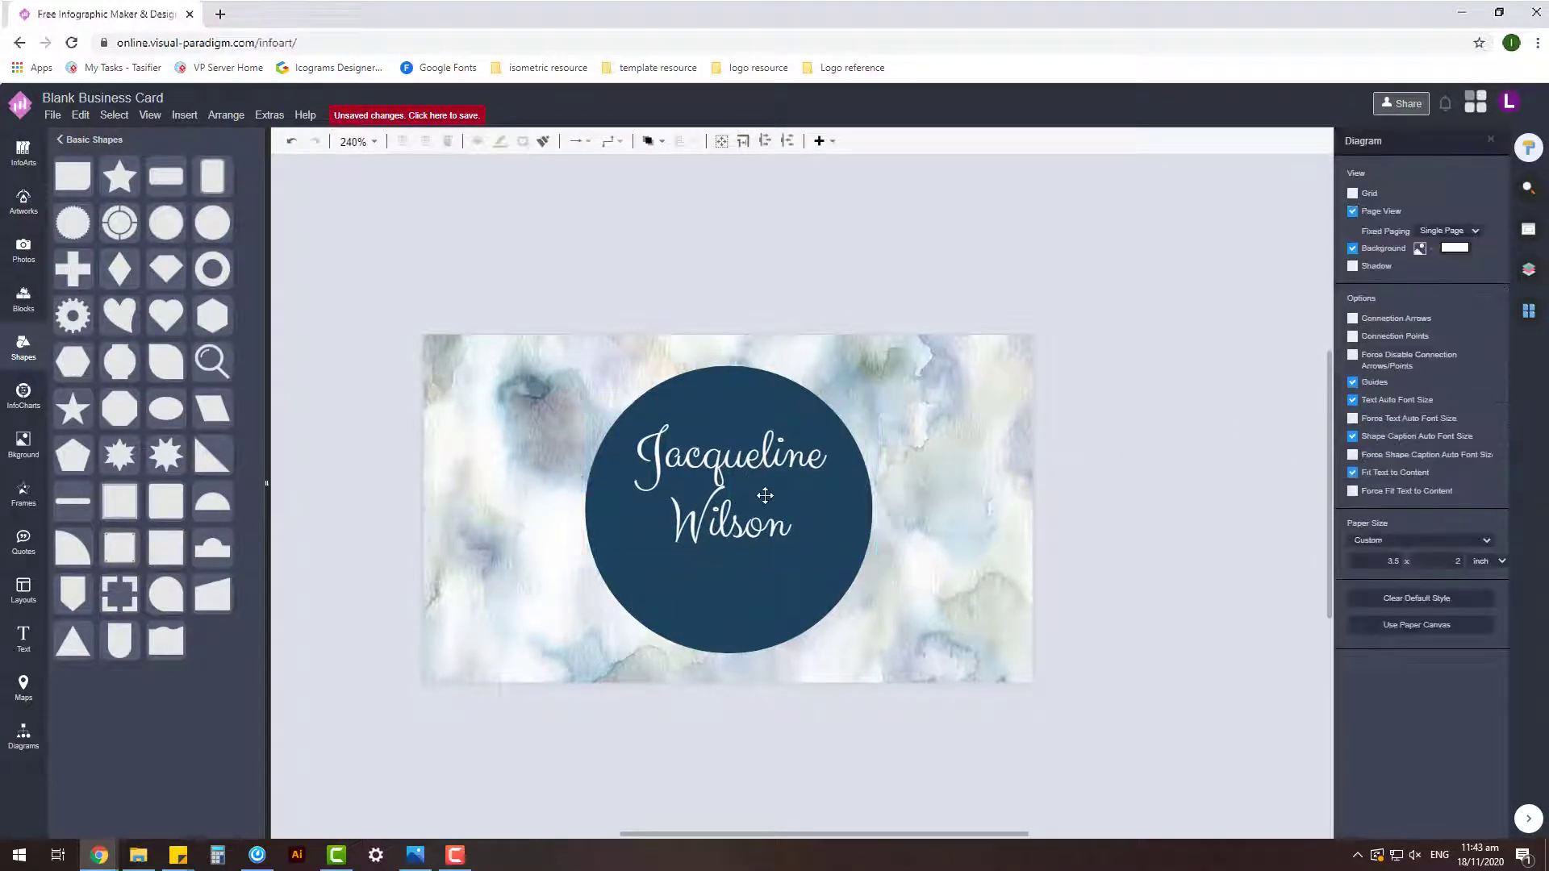
# - Adjust the line height of the two-line name text to 100%
pyautogui.doubleClick(765, 485)
pyautogui.click(1490, 370)
pyautogui.click(1121, 444)
pyautogui.doubleClick(780, 467)
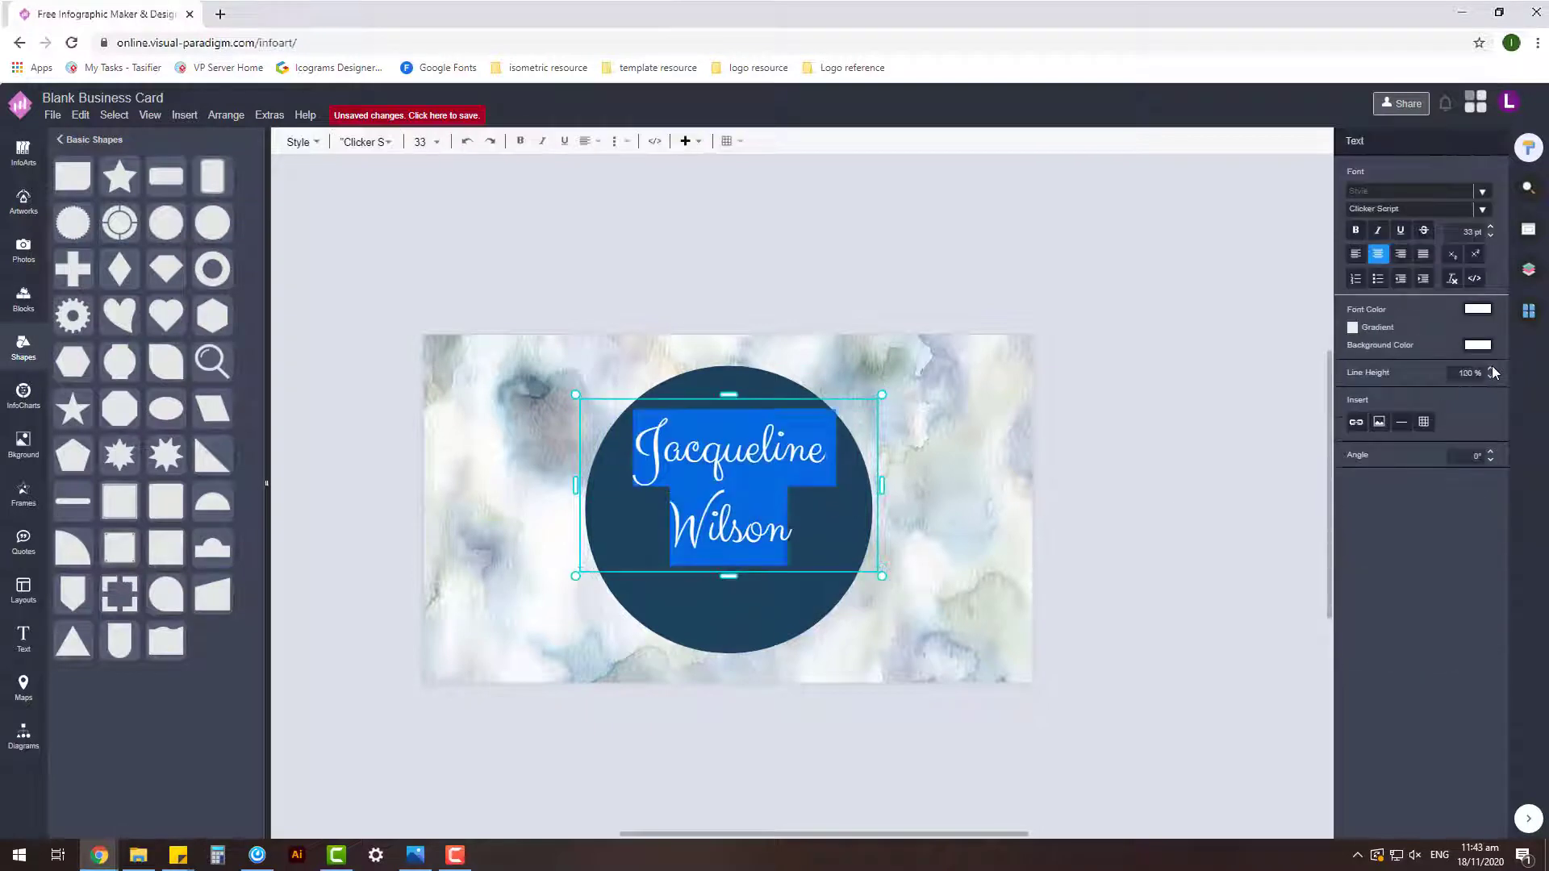
pyautogui.click(1491, 377)
pyautogui.click(1491, 376)
pyautogui.click(1121, 452)
pyautogui.click(815, 517)
pyautogui.doubleClick(774, 493)
pyautogui.click(1492, 373)
pyautogui.click(1178, 544)
pyautogui.click(788, 484)
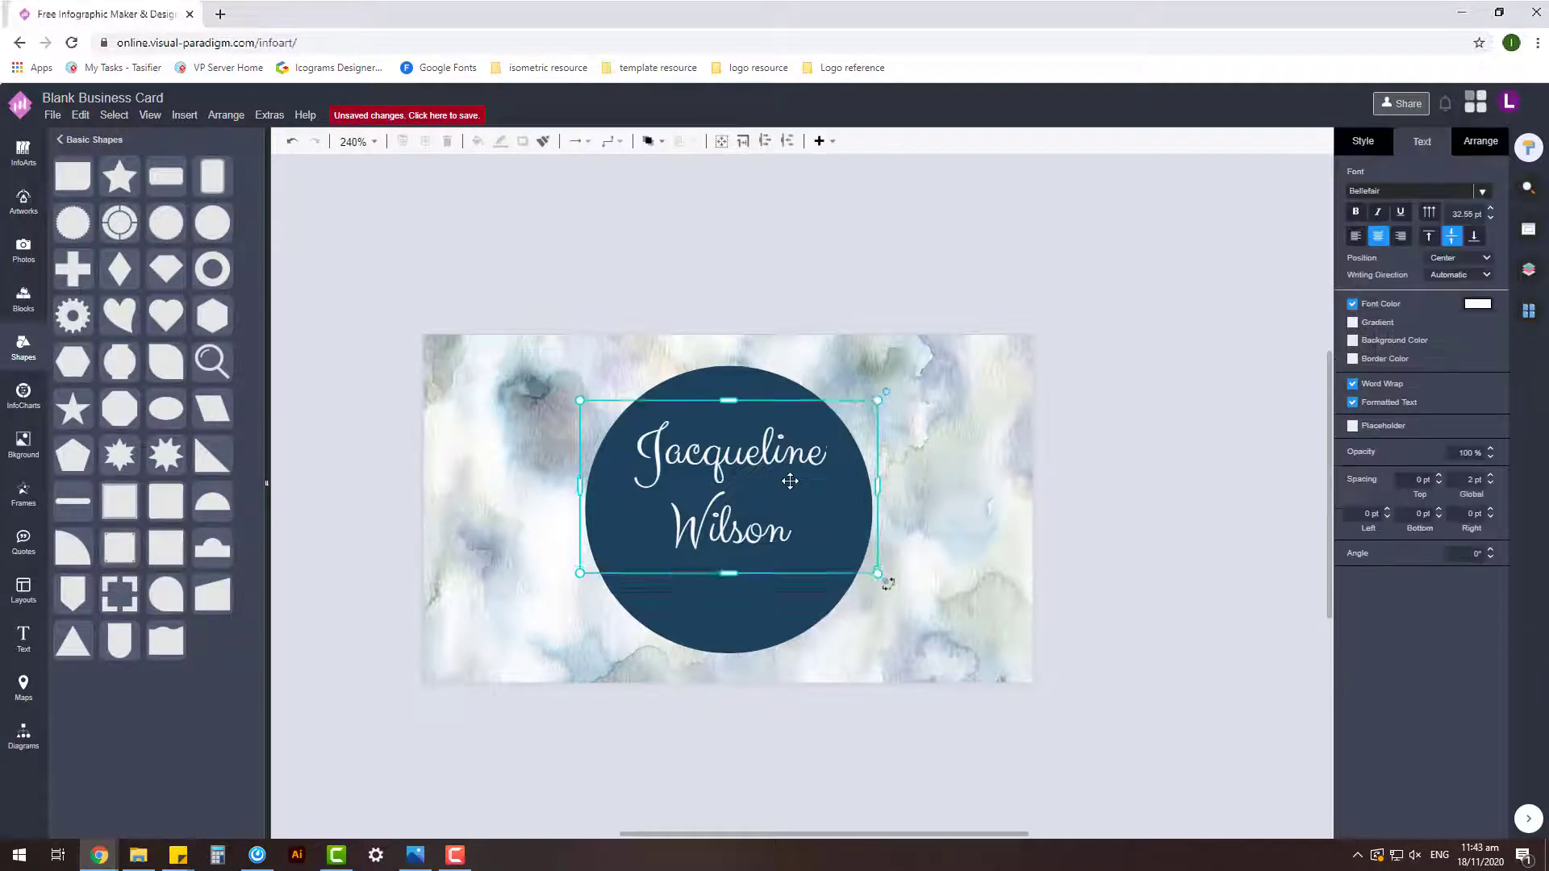
# - Try bold formatting on the name text
pyautogui.click(1354, 217)
pyautogui.click(1122, 452)
pyautogui.click(775, 448)
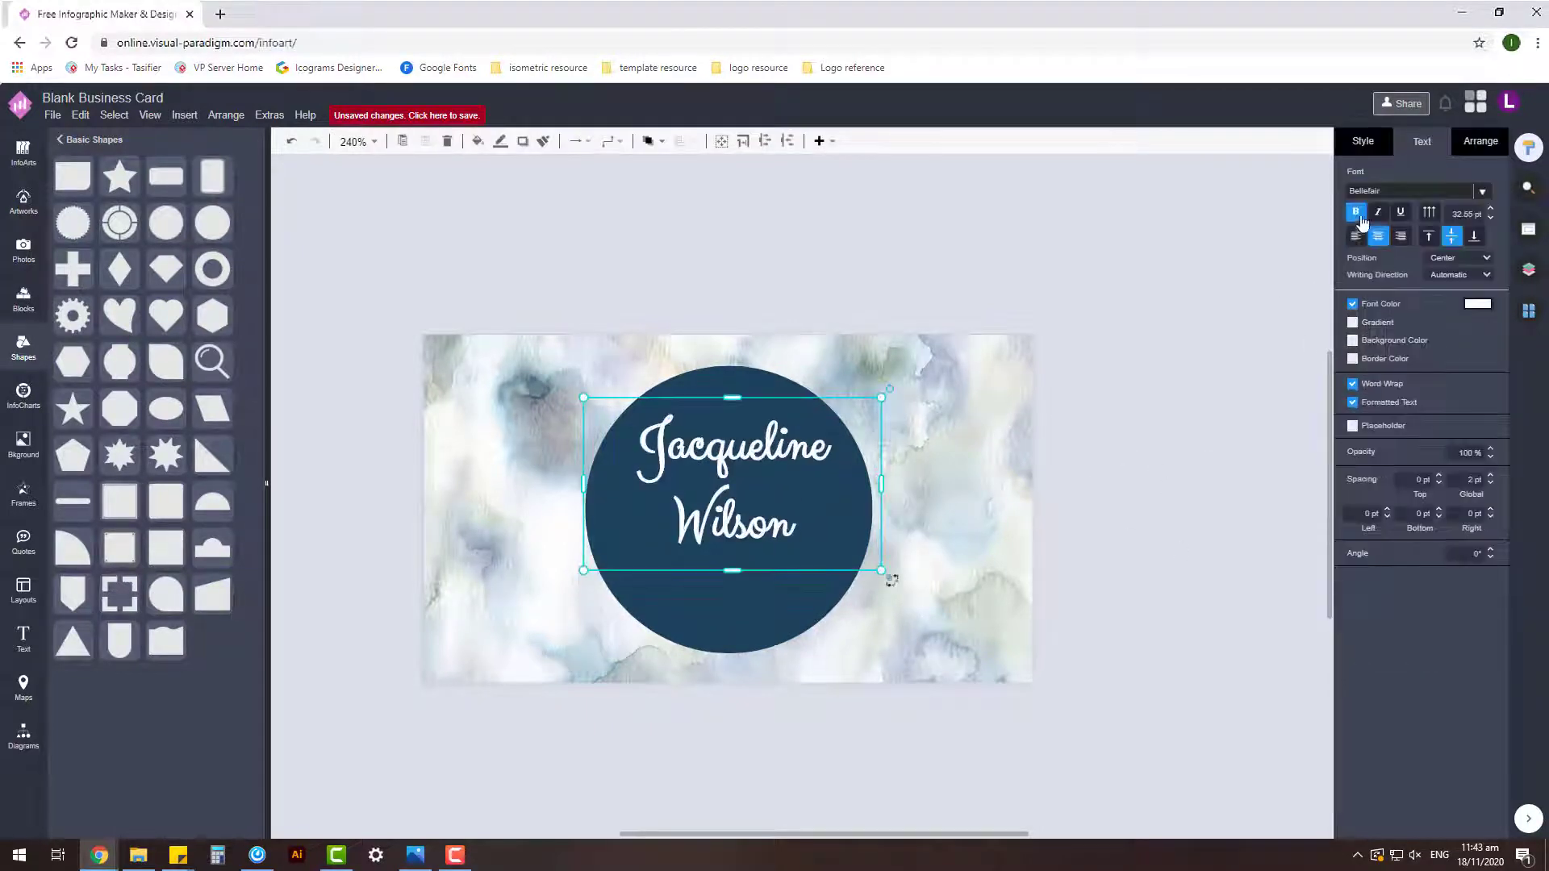
pyautogui.click(1356, 215)
pyautogui.click(1121, 452)
pyautogui.moveTo(754, 455); pyautogui.dragTo(751, 454)
pyautogui.click(899, 475)
# - Try the Meie Script font on the name text at 28.84 pt, fitted inside the circle
pyautogui.doubleClick(774, 484)
pyautogui.click(1482, 209)
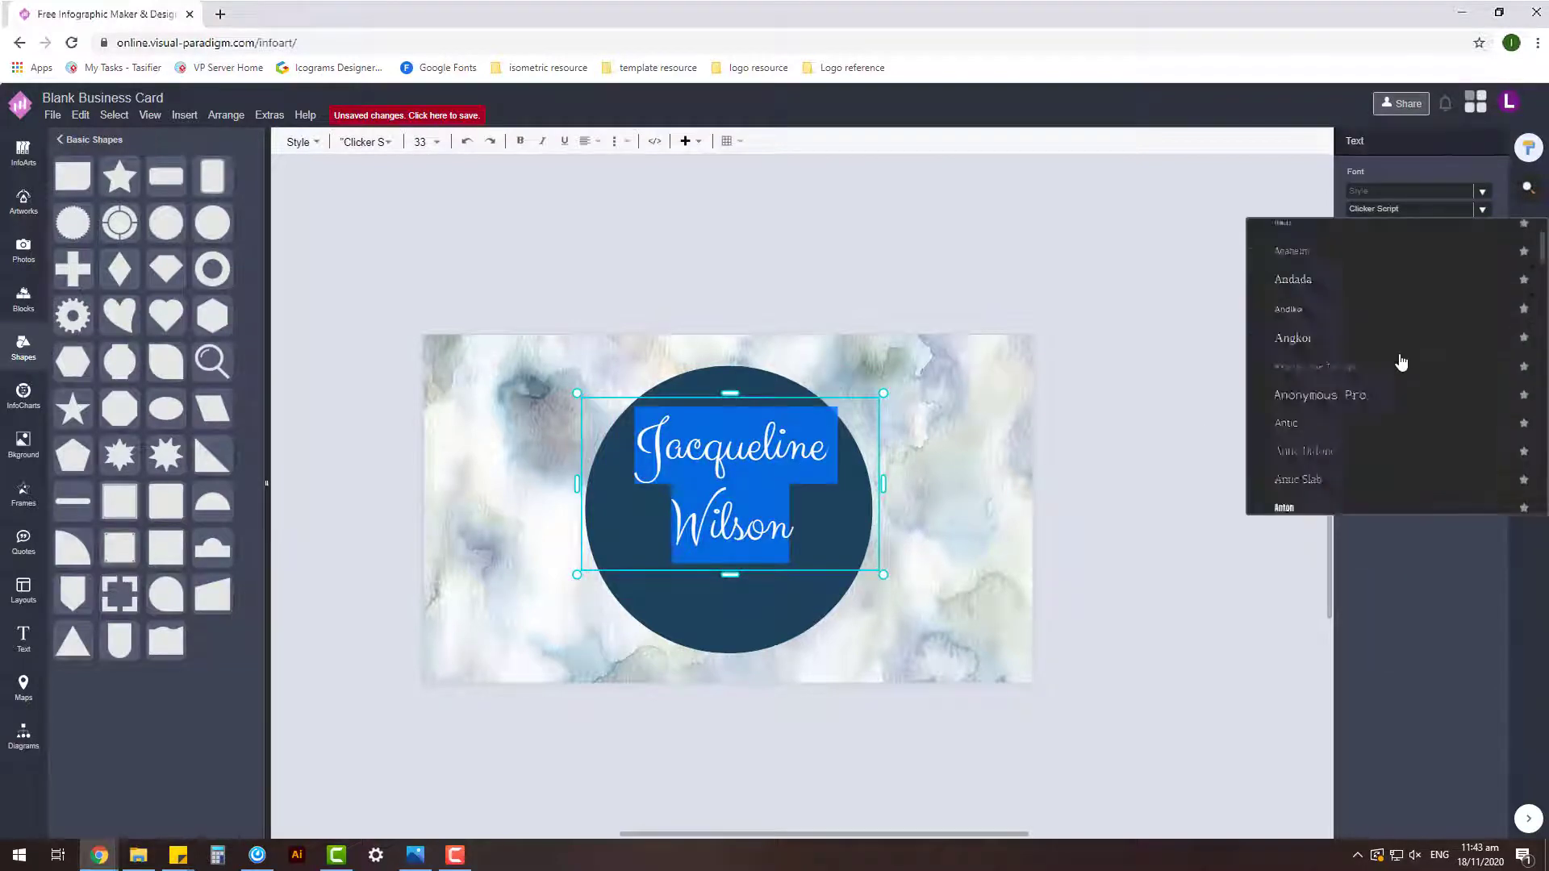
pyautogui.scroll(-10, 1371, 387)
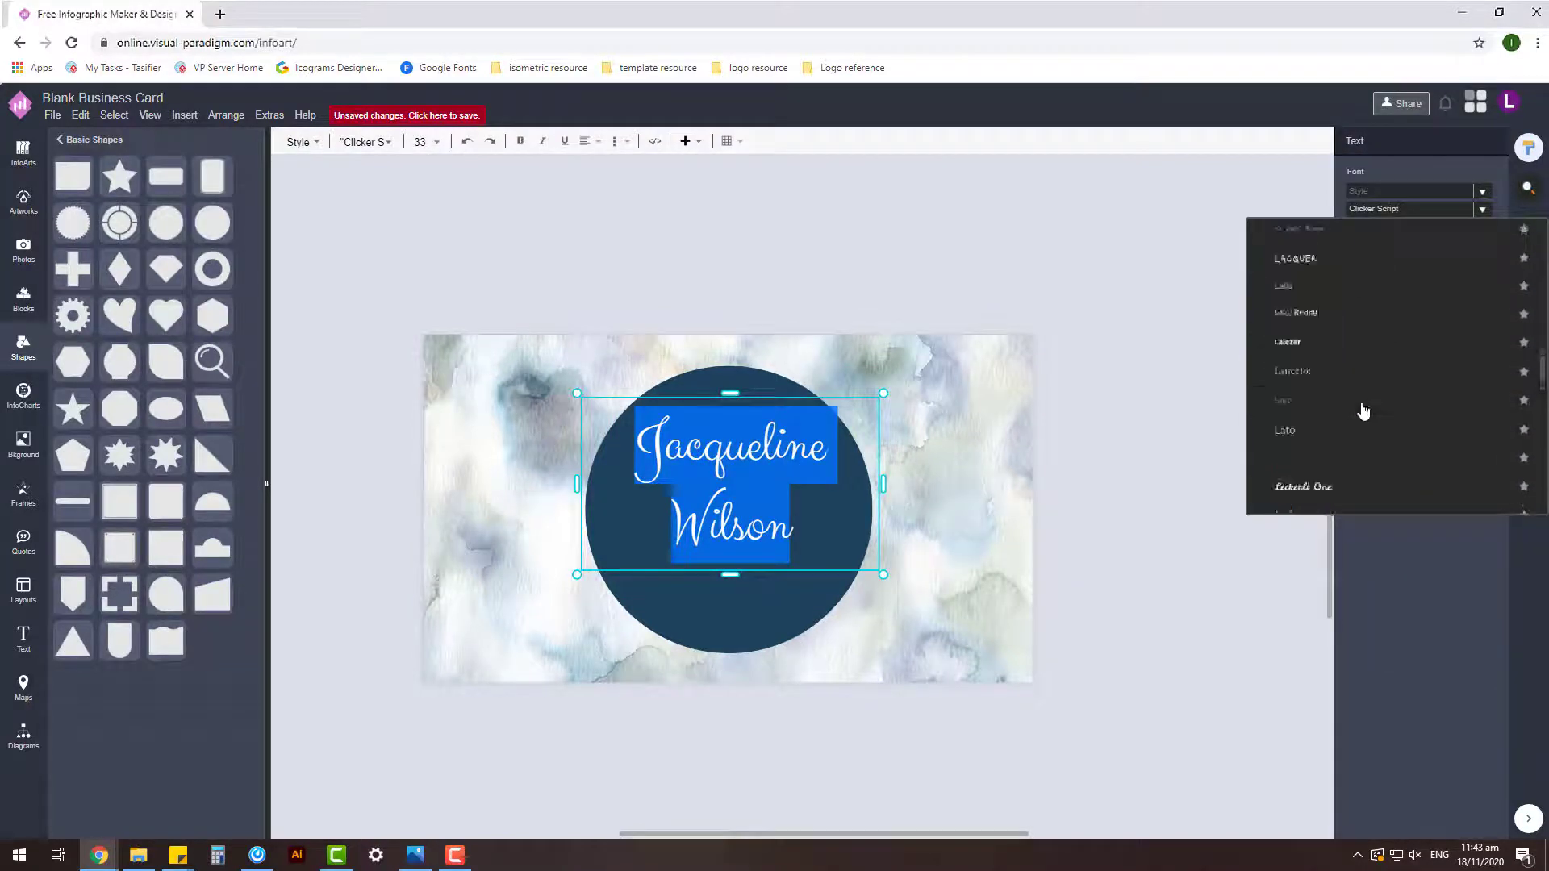
pyautogui.click(1318, 472)
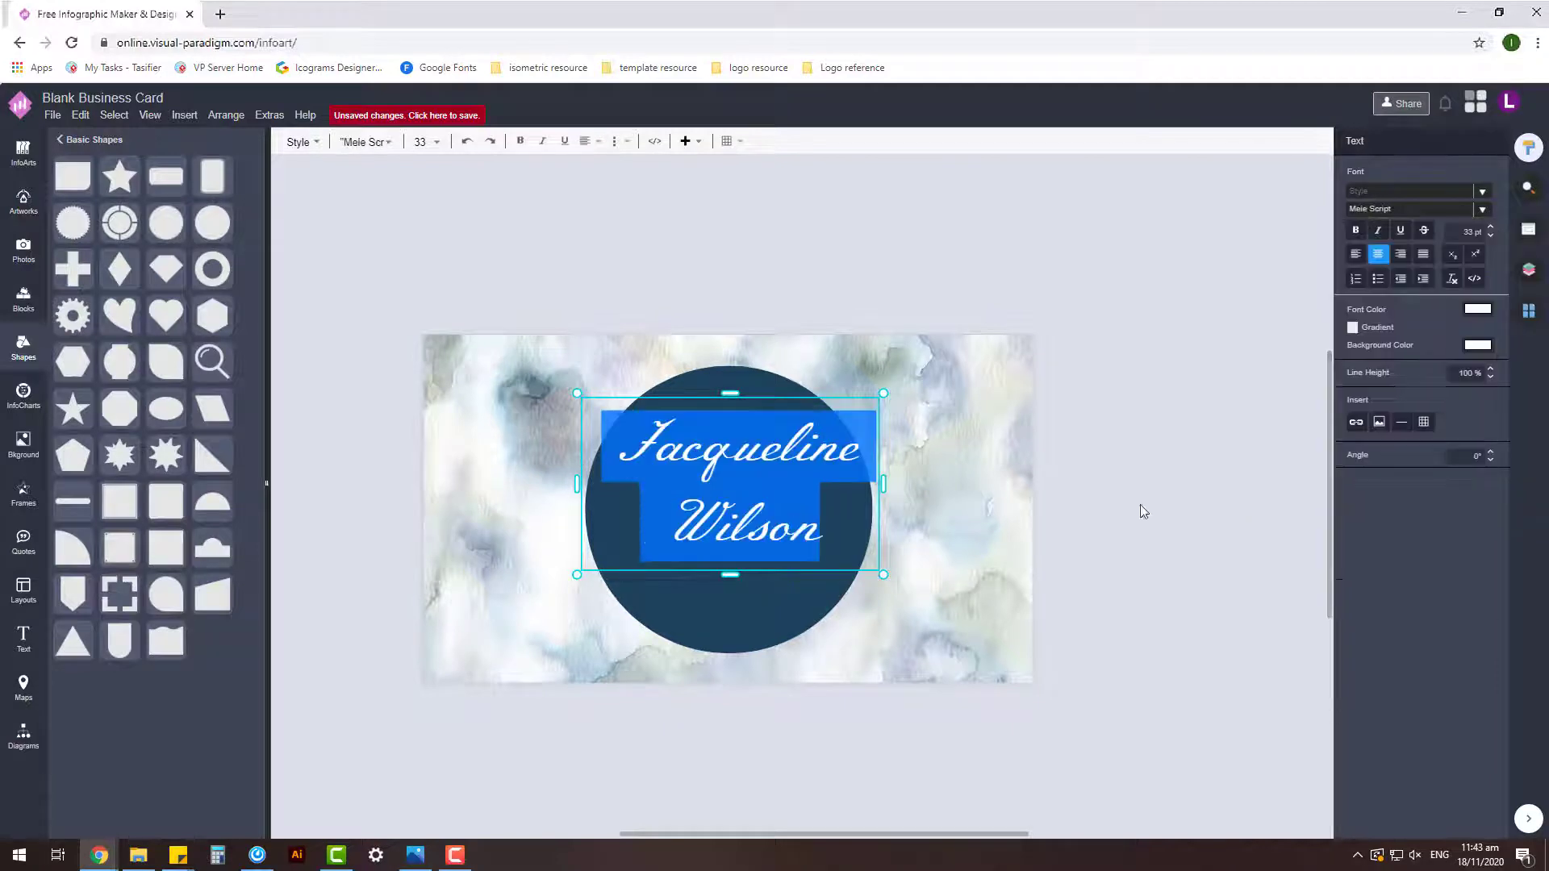
pyautogui.moveTo(774, 476); pyautogui.dragTo(790, 472)
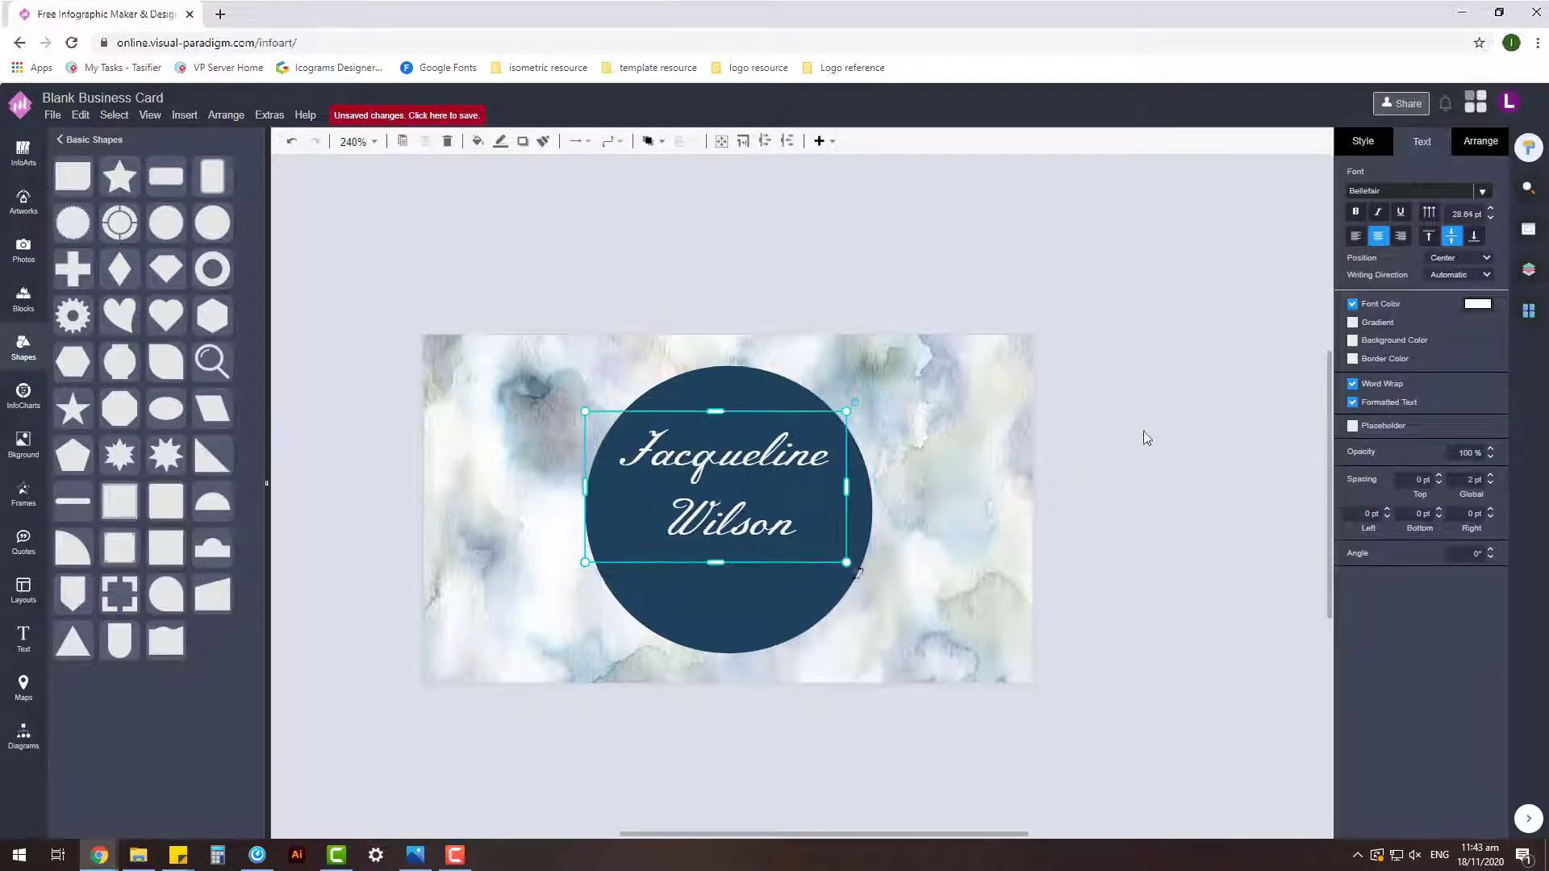
pyautogui.doubleClick(815, 474)
pyautogui.press('Escape')
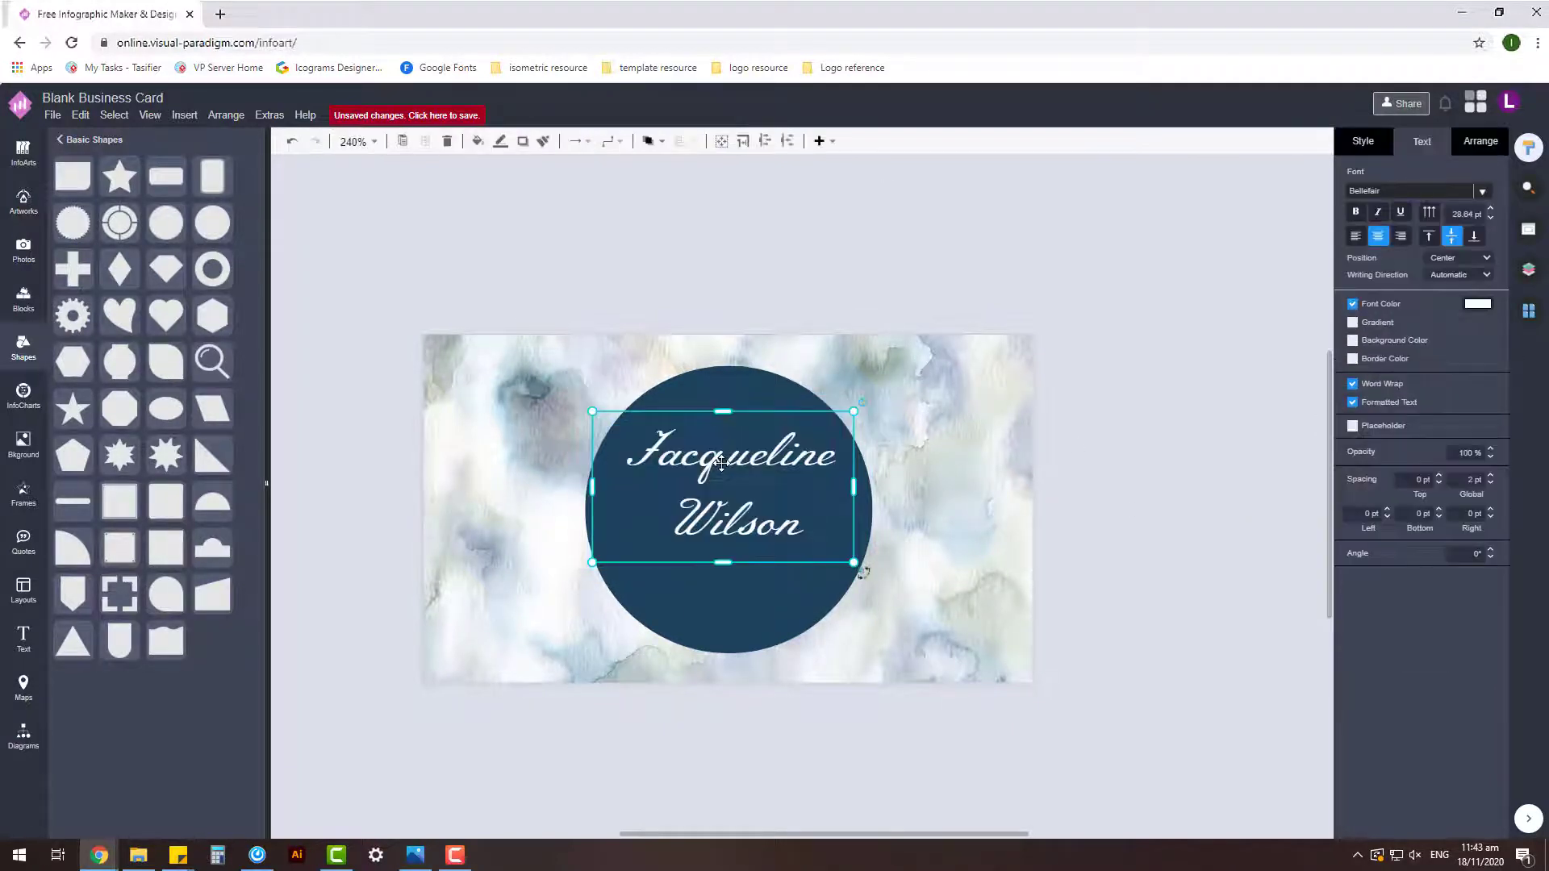
# - Duplicate the name text, change the copy to "Photography", and place it below the name in the circle
pyautogui.hotkey('ctrl', 'd')
pyautogui.doubleClick(713, 628)
pyautogui.write('Photography')
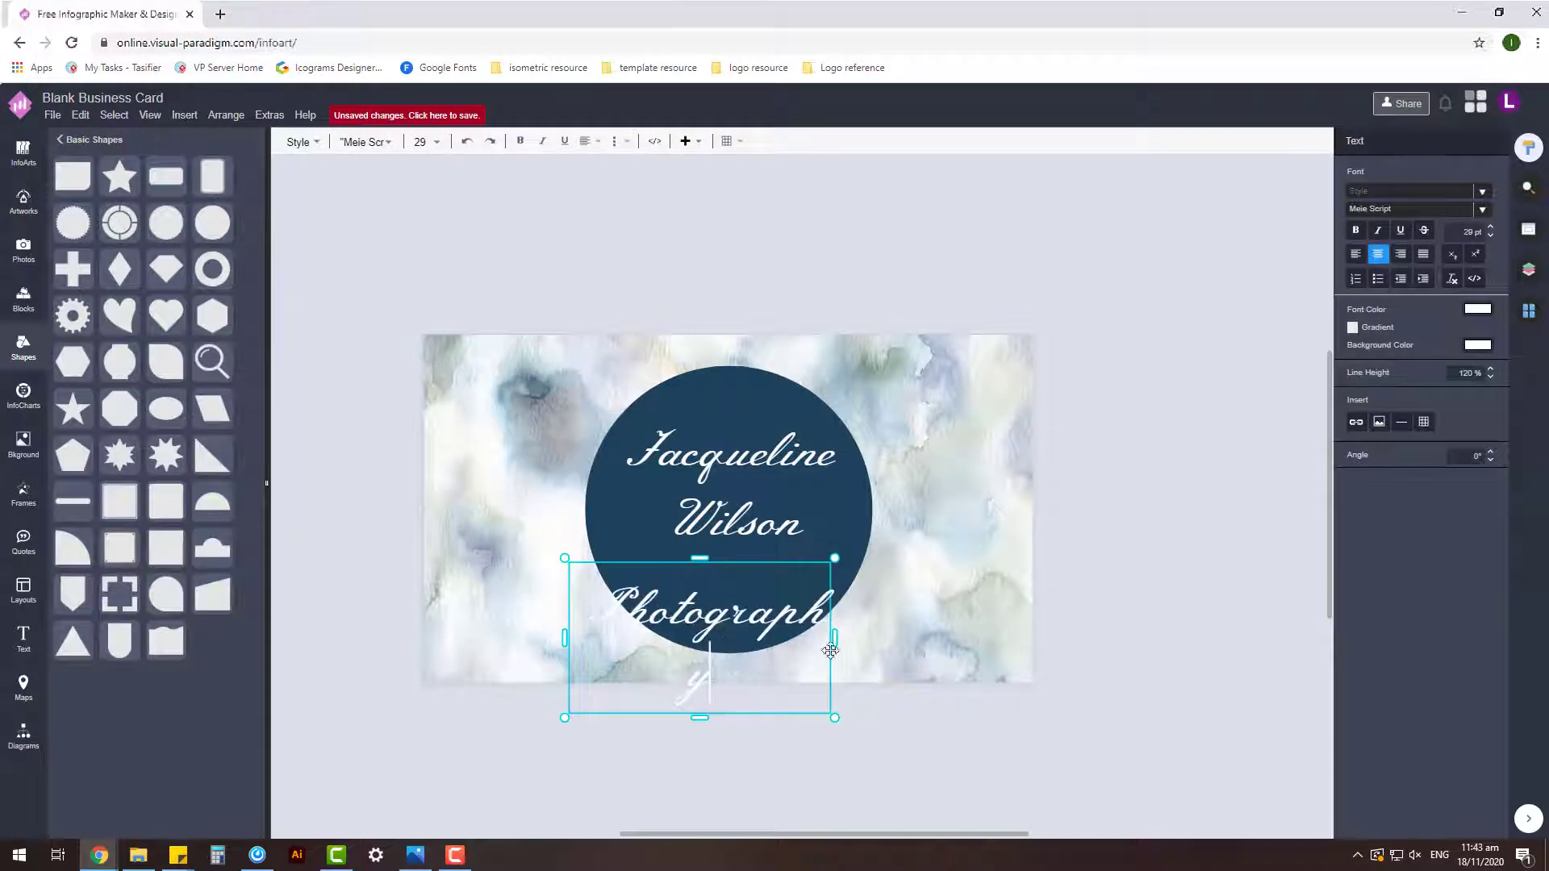
pyautogui.press('Escape')
pyautogui.moveTo(724, 653); pyautogui.dragTo(723, 618)
pyautogui.press('Escape')
# - Try the Baskervville font on the name text
pyautogui.click(730, 494)
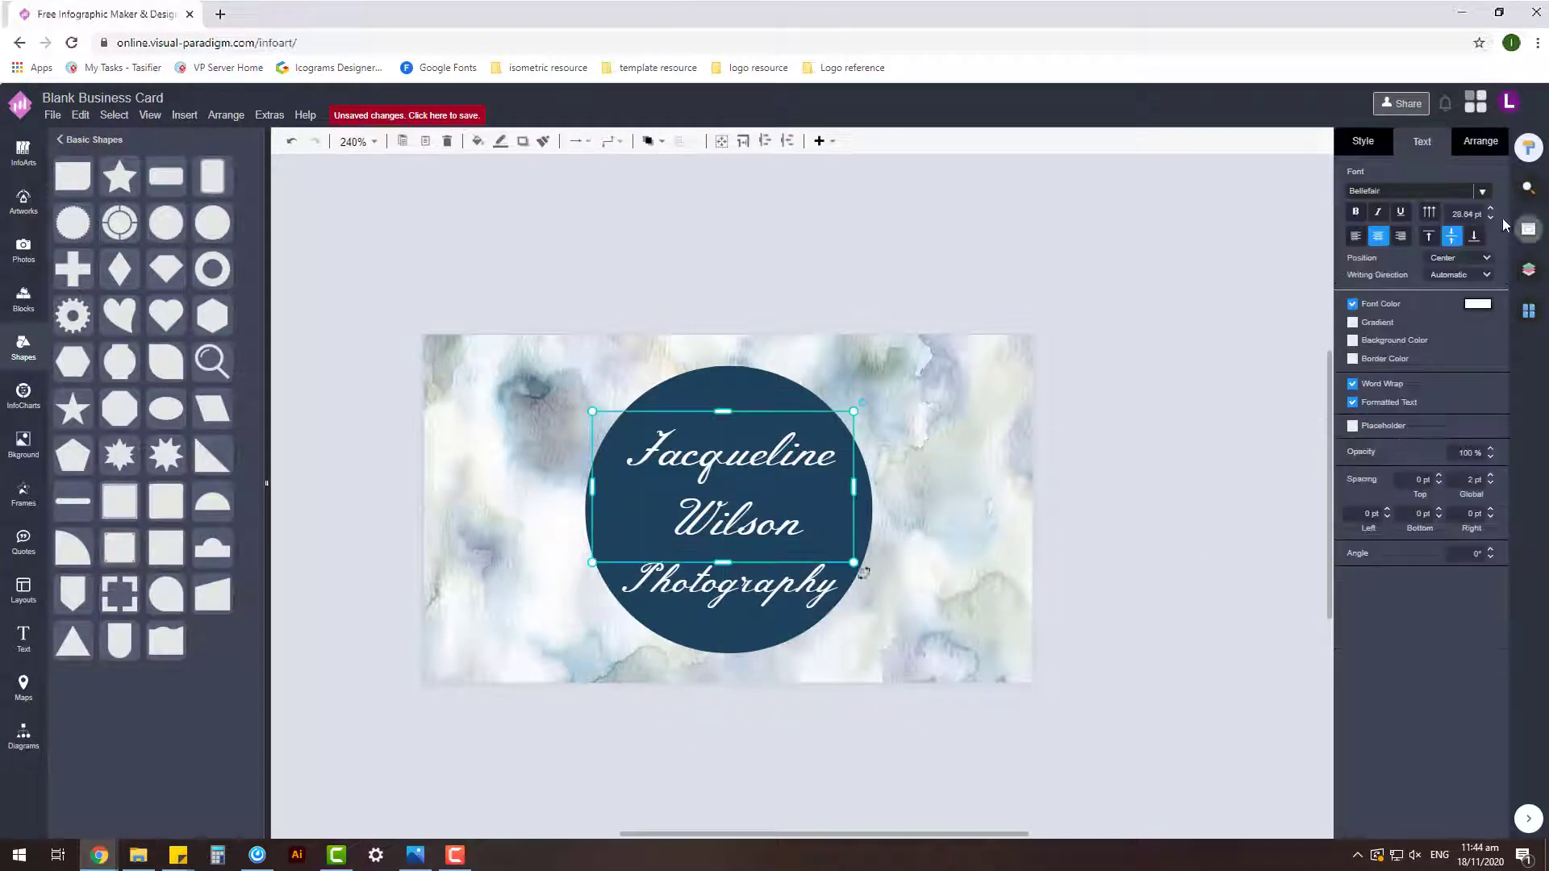
pyautogui.click(1482, 190)
pyautogui.scroll(-5, 1315, 410)
pyautogui.click(1315, 400)
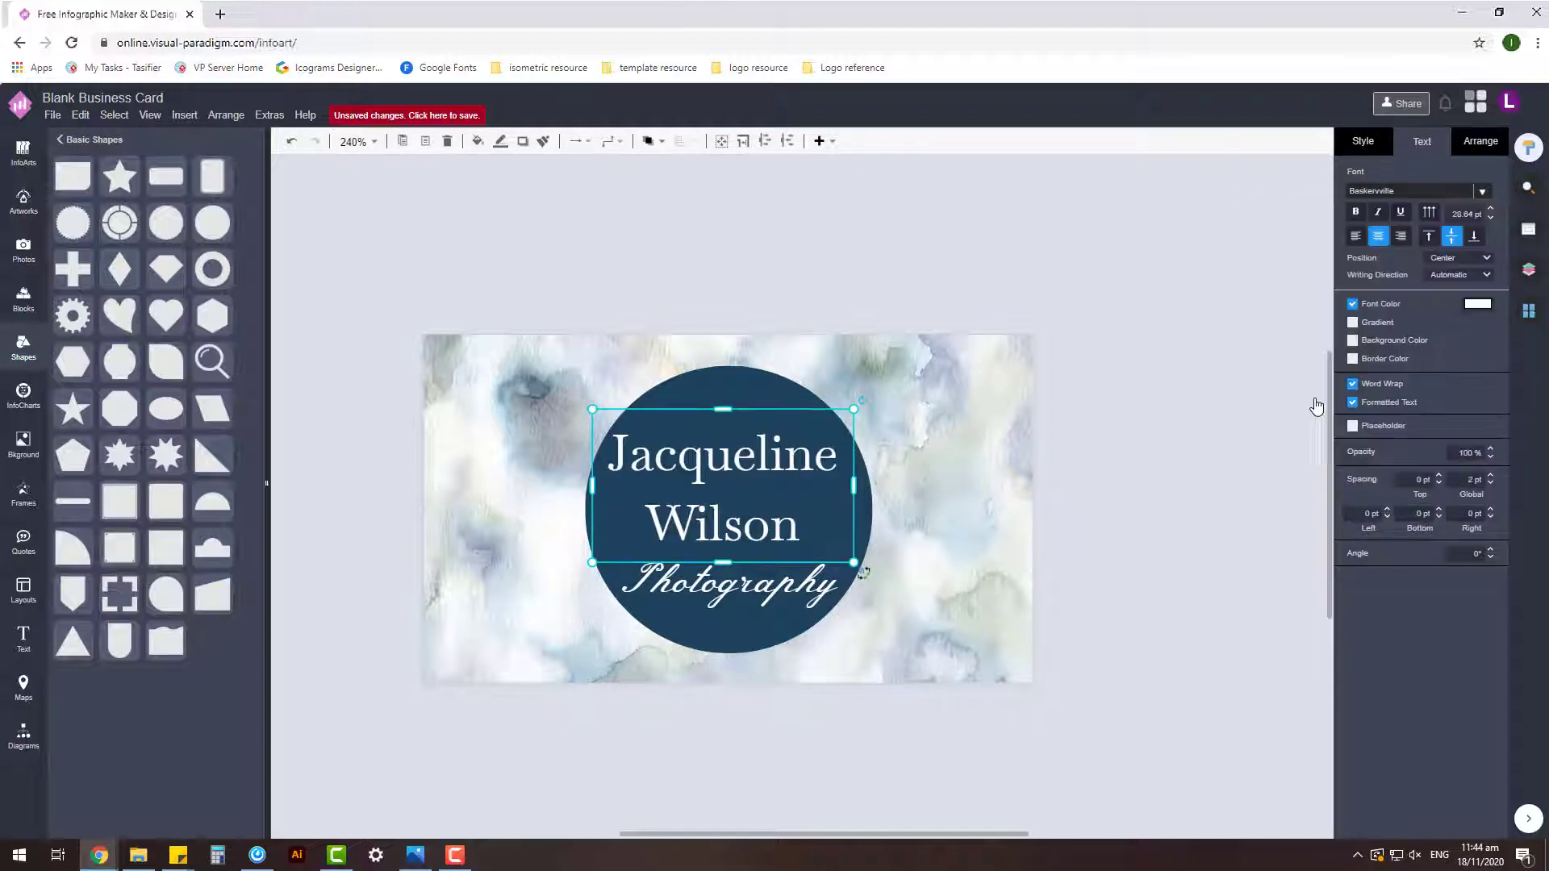
pyautogui.click(1182, 500)
# - Reduce the name text to 22.06 pt within the circle's upper half and shift the Photography text aside
pyautogui.click(740, 497)
pyautogui.moveTo(738, 583); pyautogui.dragTo(660, 583)
pyautogui.click(1114, 509)
pyautogui.click(757, 454)
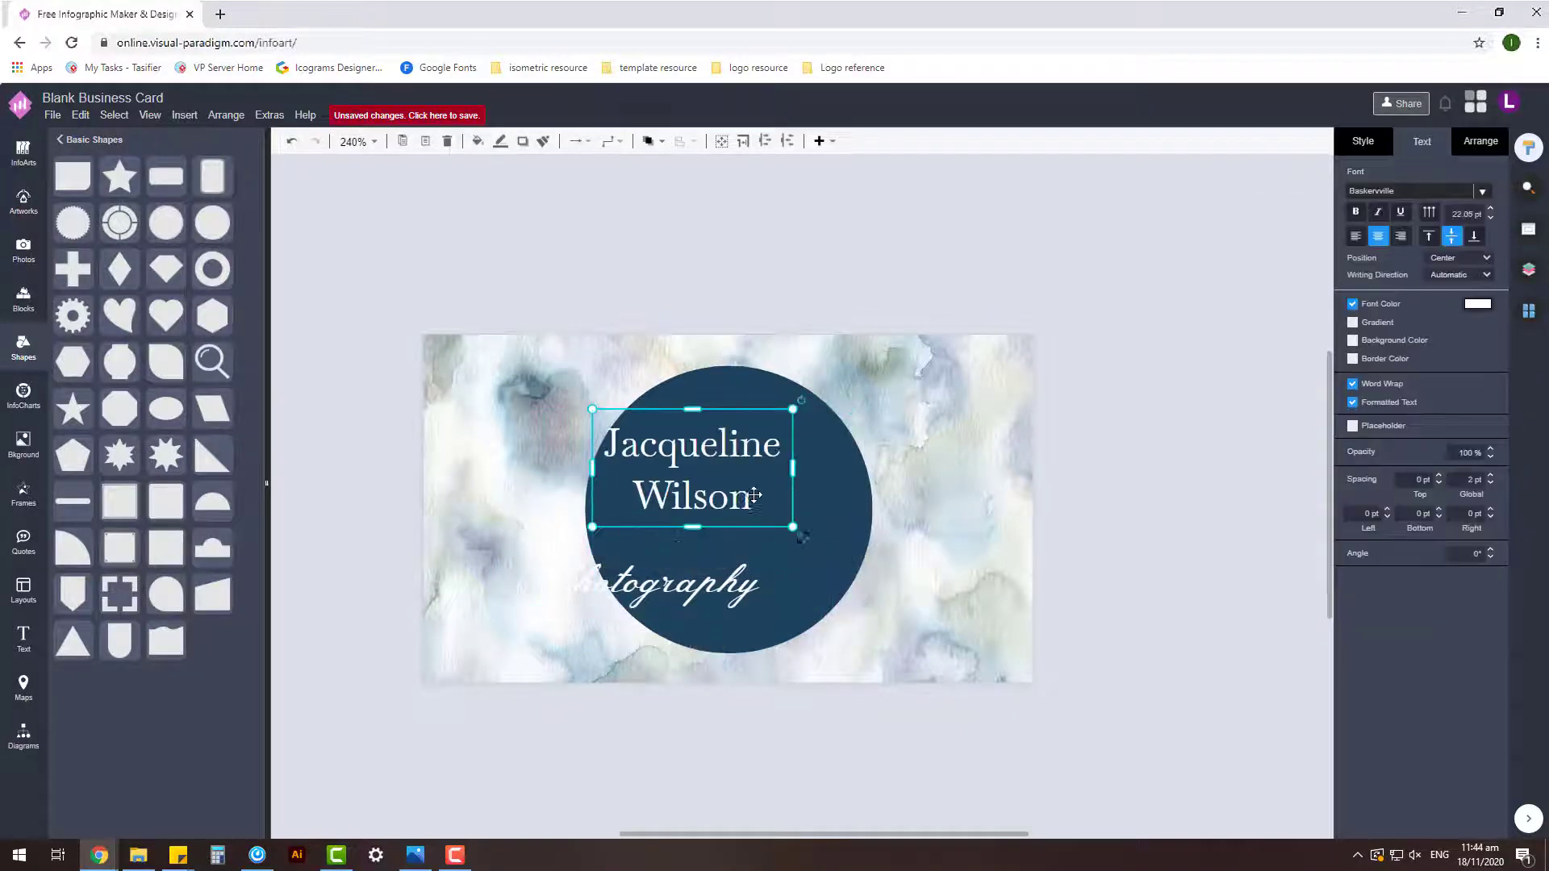
# - Give the name text a slightly larger rounded sans-serif font, and move the Photography text, reduced to 24 pt, directly beneath it
pyautogui.click(1482, 190)
pyautogui.scroll(-5, 1531, 440)
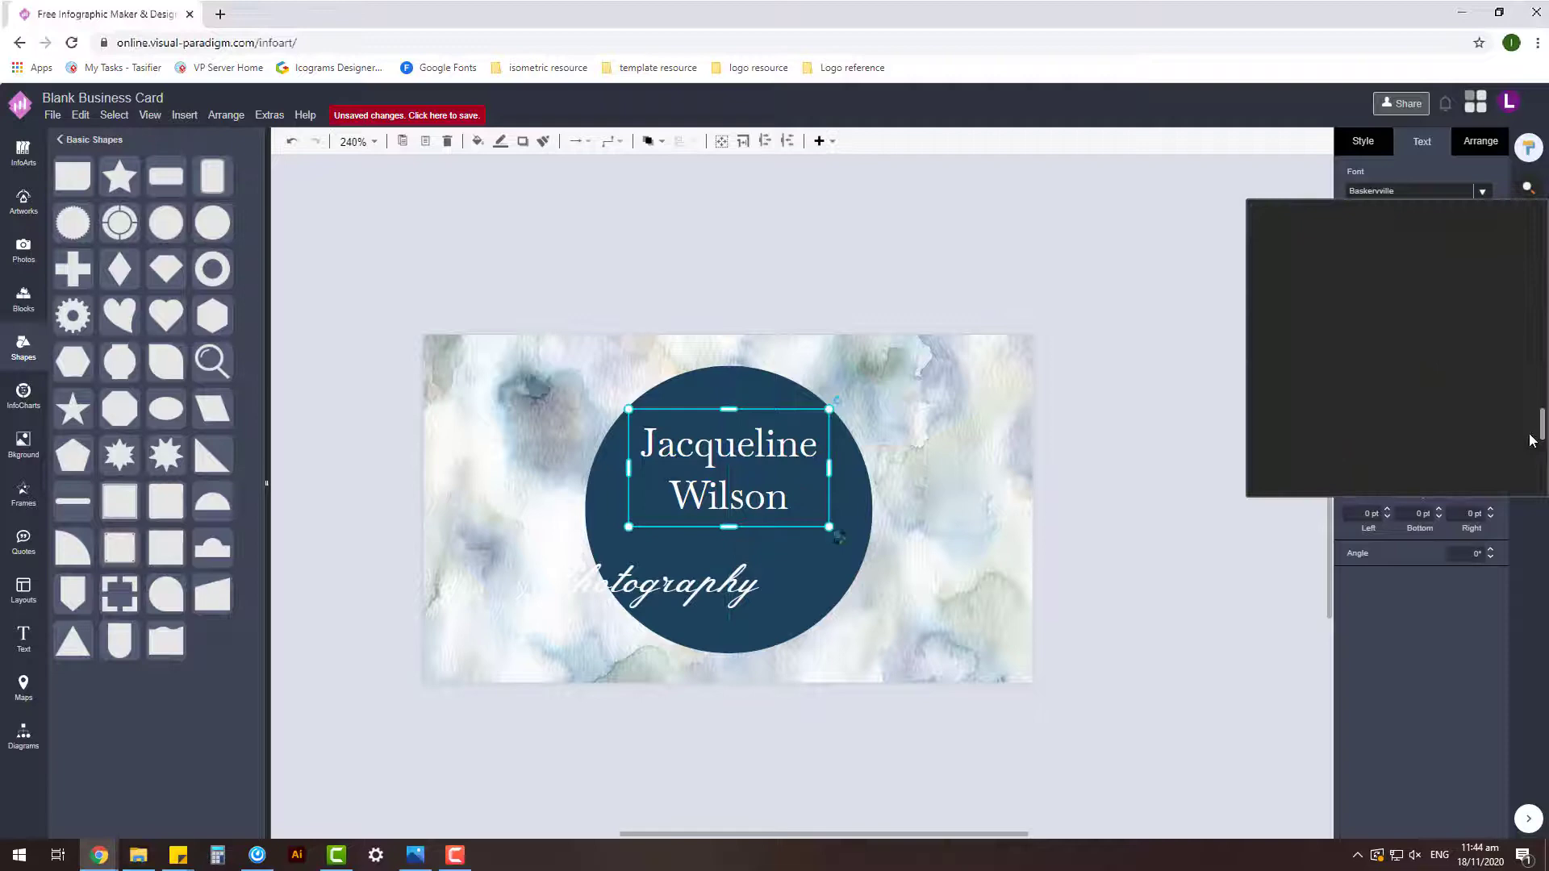
pyautogui.click(1421, 399)
pyautogui.moveTo(824, 465); pyautogui.dragTo(855, 466)
pyautogui.click(640, 595)
pyautogui.moveTo(642, 594); pyautogui.dragTo(706, 582)
# - Change the Photography text to a bold script font and center it under the name
pyautogui.doubleClick(706, 582)
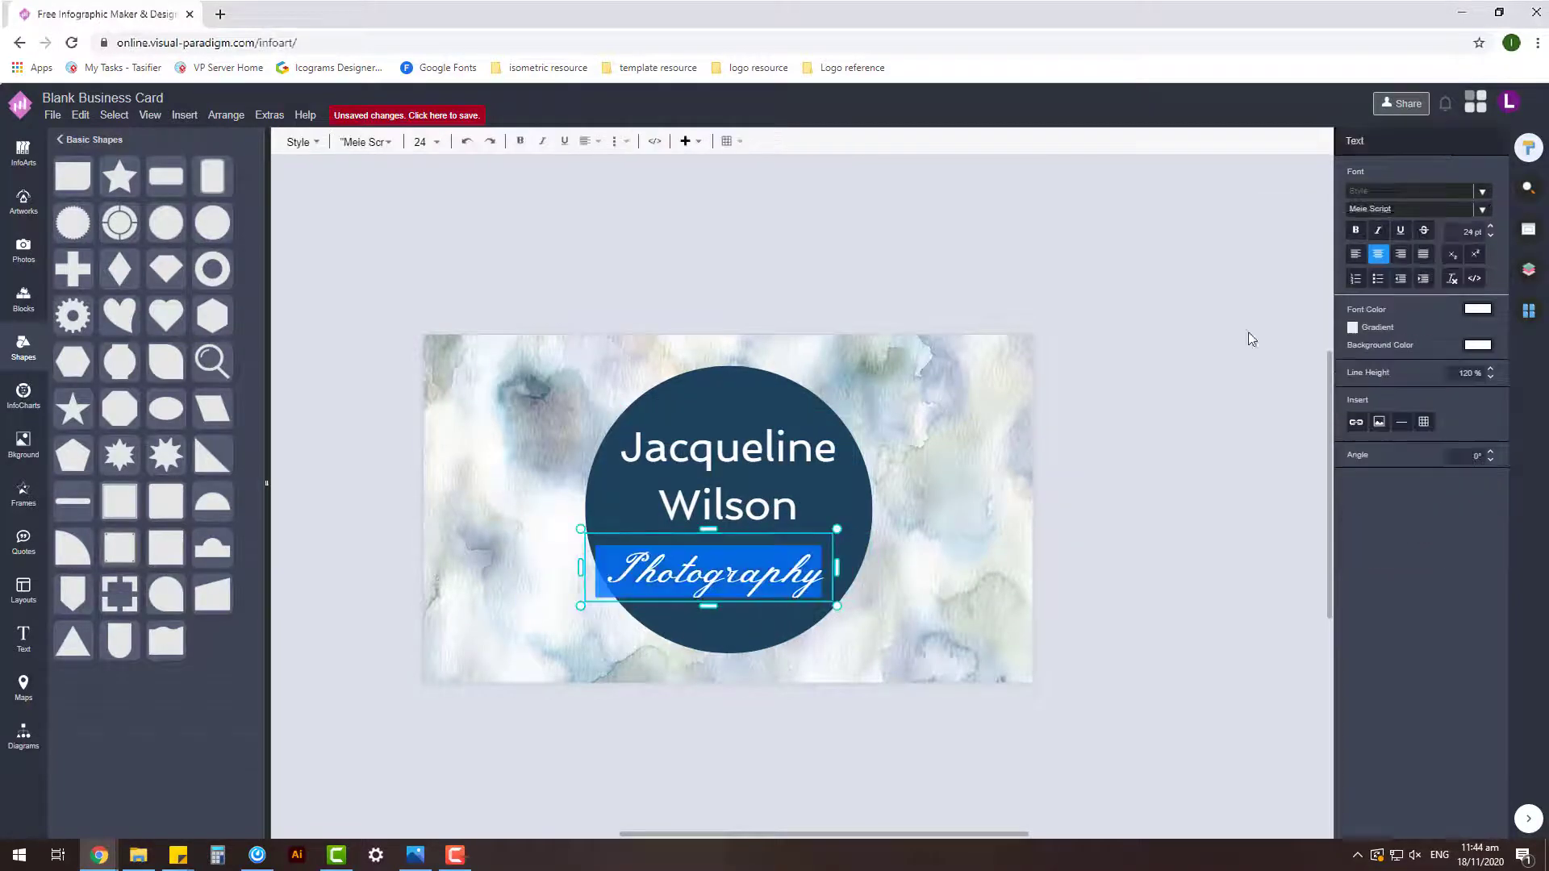
pyautogui.click(1482, 210)
pyautogui.scroll(-10, 1397, 346)
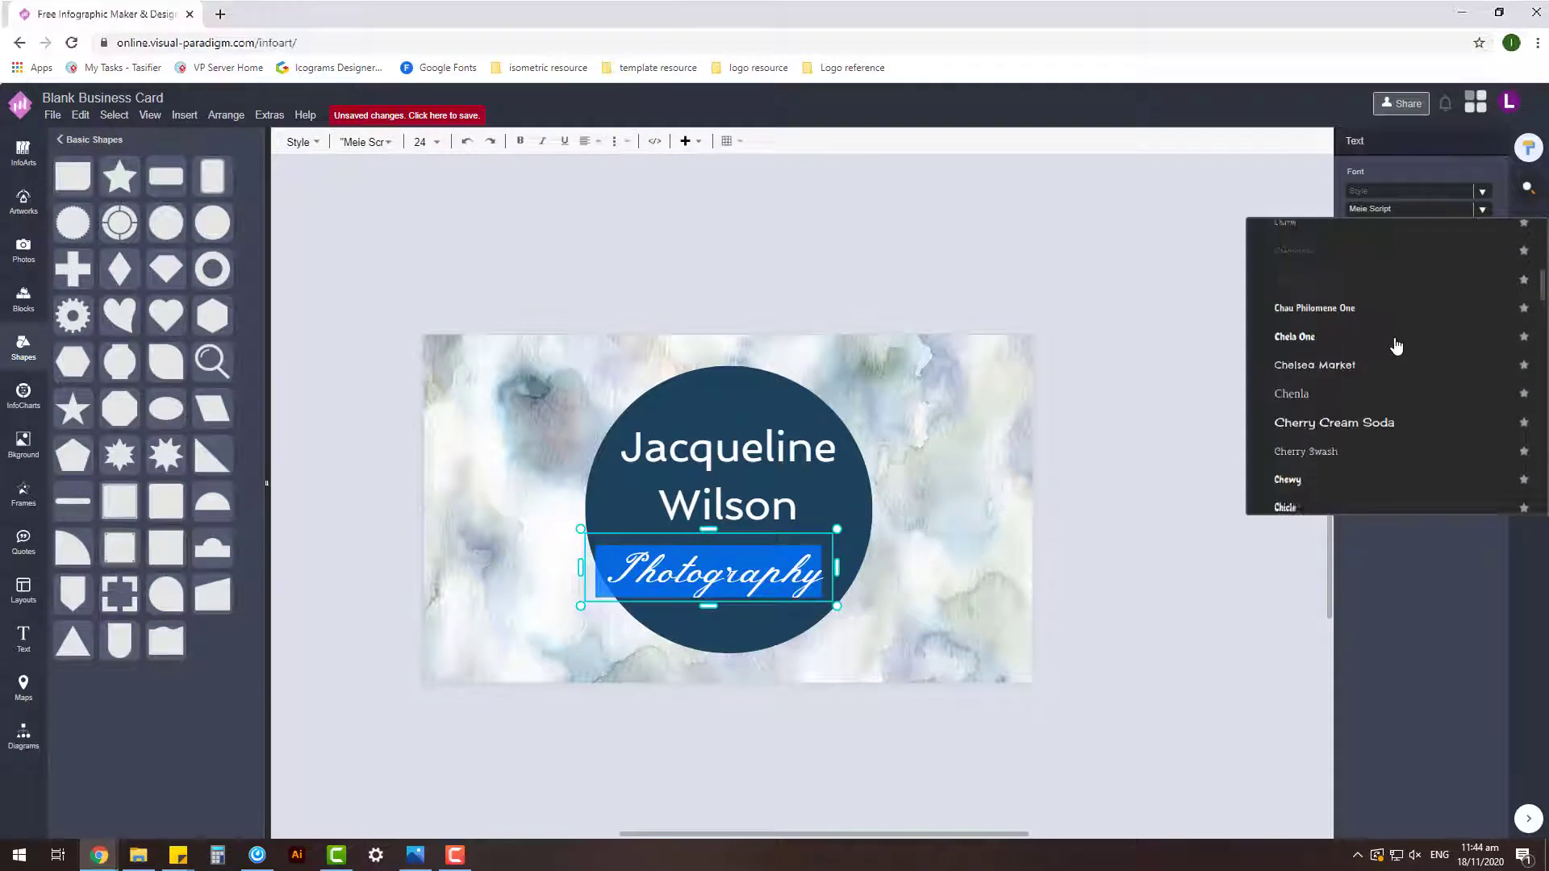
pyautogui.click(1395, 331)
pyautogui.click(920, 525)
pyautogui.moveTo(767, 571); pyautogui.dragTo(787, 571)
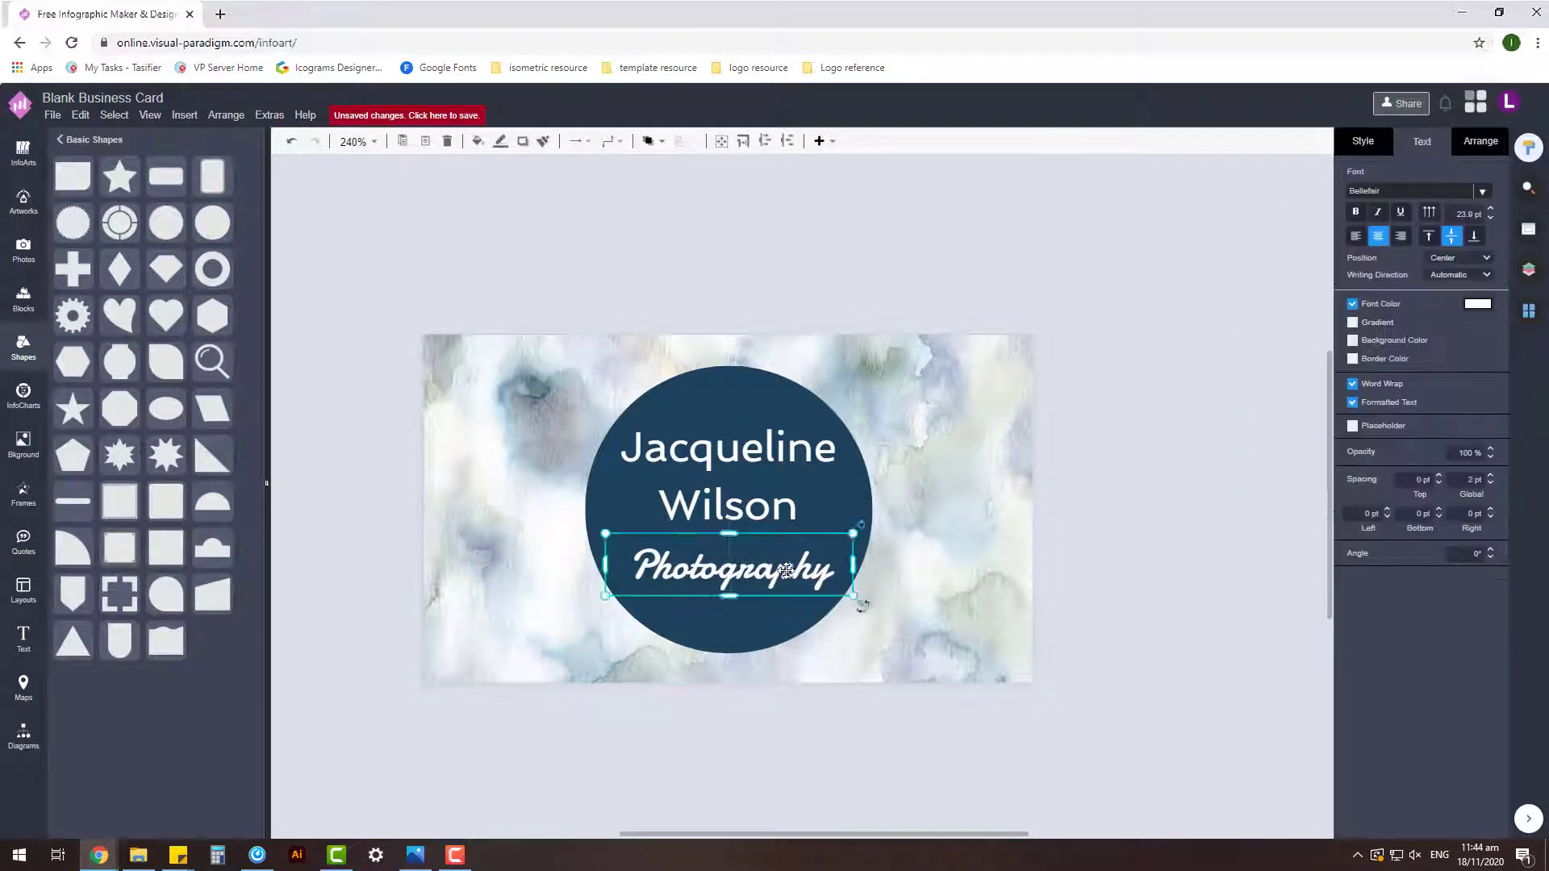
# - Set the Photography text's font to Aref Ruqaa
pyautogui.doubleClick(782, 571)
pyautogui.click(1482, 210)
pyautogui.scroll(-15, 1382, 360)
pyautogui.click(1341, 439)
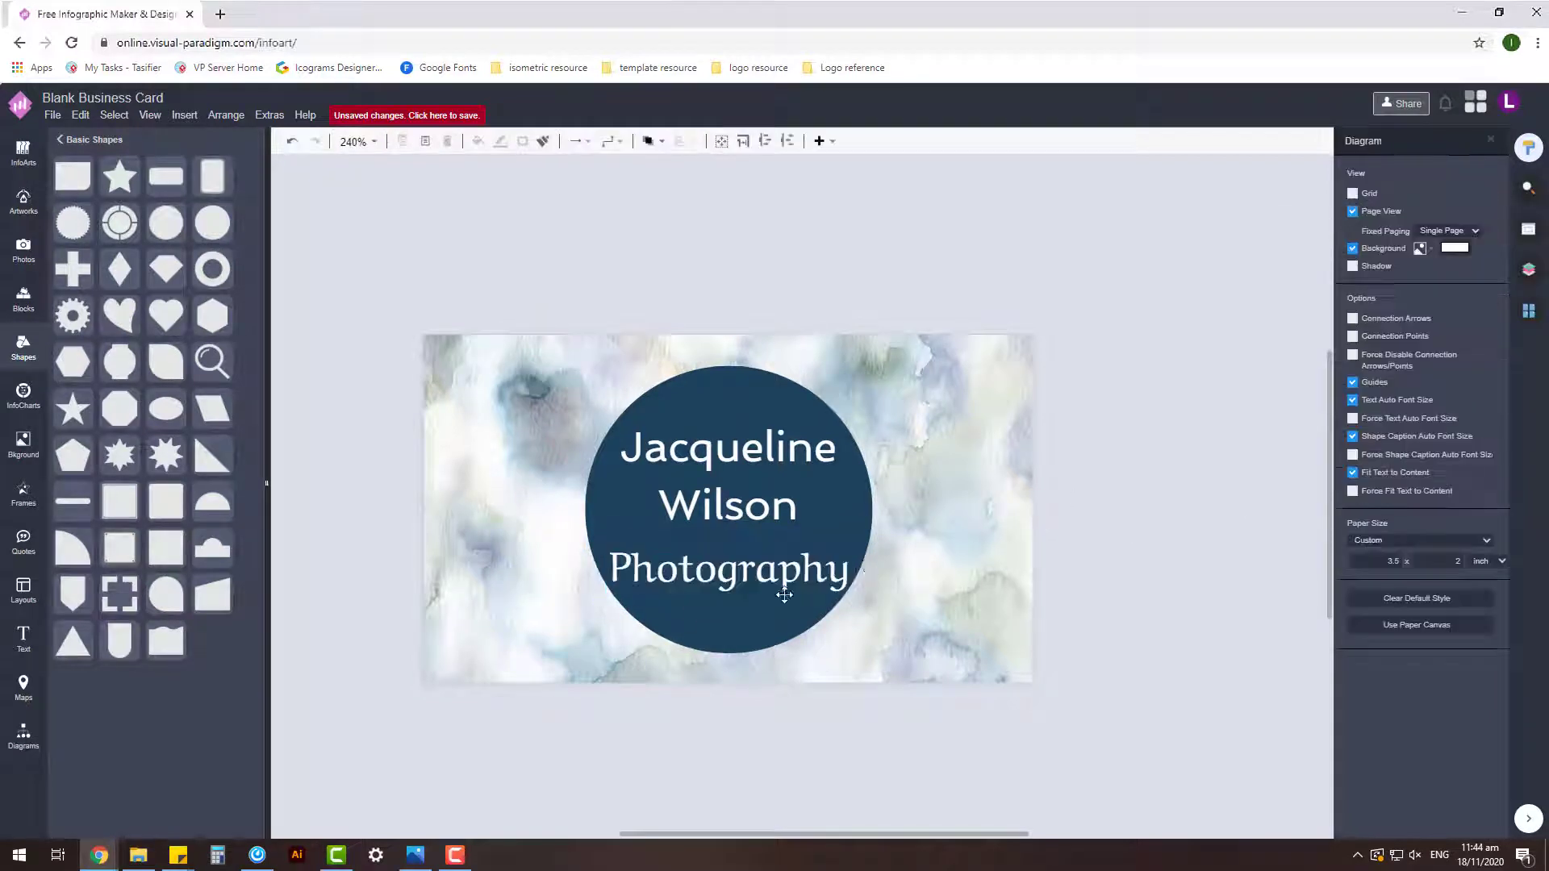
# - Set the Photography text's font to Bilbo Swash Caps
pyautogui.doubleClick(788, 575)
pyautogui.click(1482, 210)
pyautogui.scroll(-5, 1362, 424)
pyautogui.scroll(2, 1362, 423)
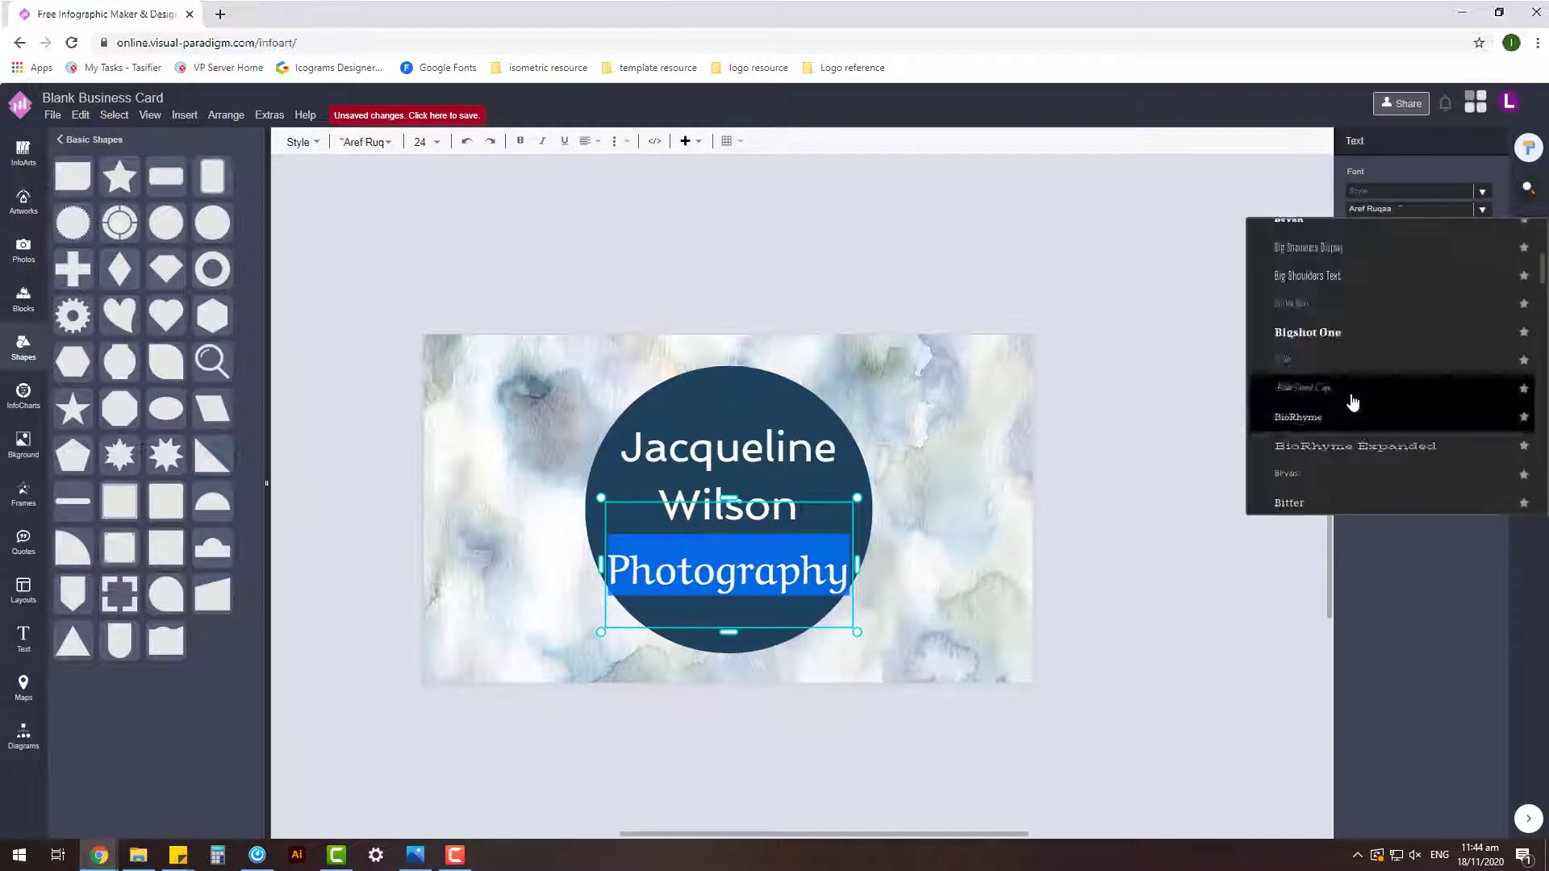
pyautogui.click(1352, 401)
# - Replace the Photography text's font with a bolder, rounded connected script
pyautogui.click(1482, 210)
pyautogui.scroll(-3, 1462, 424)
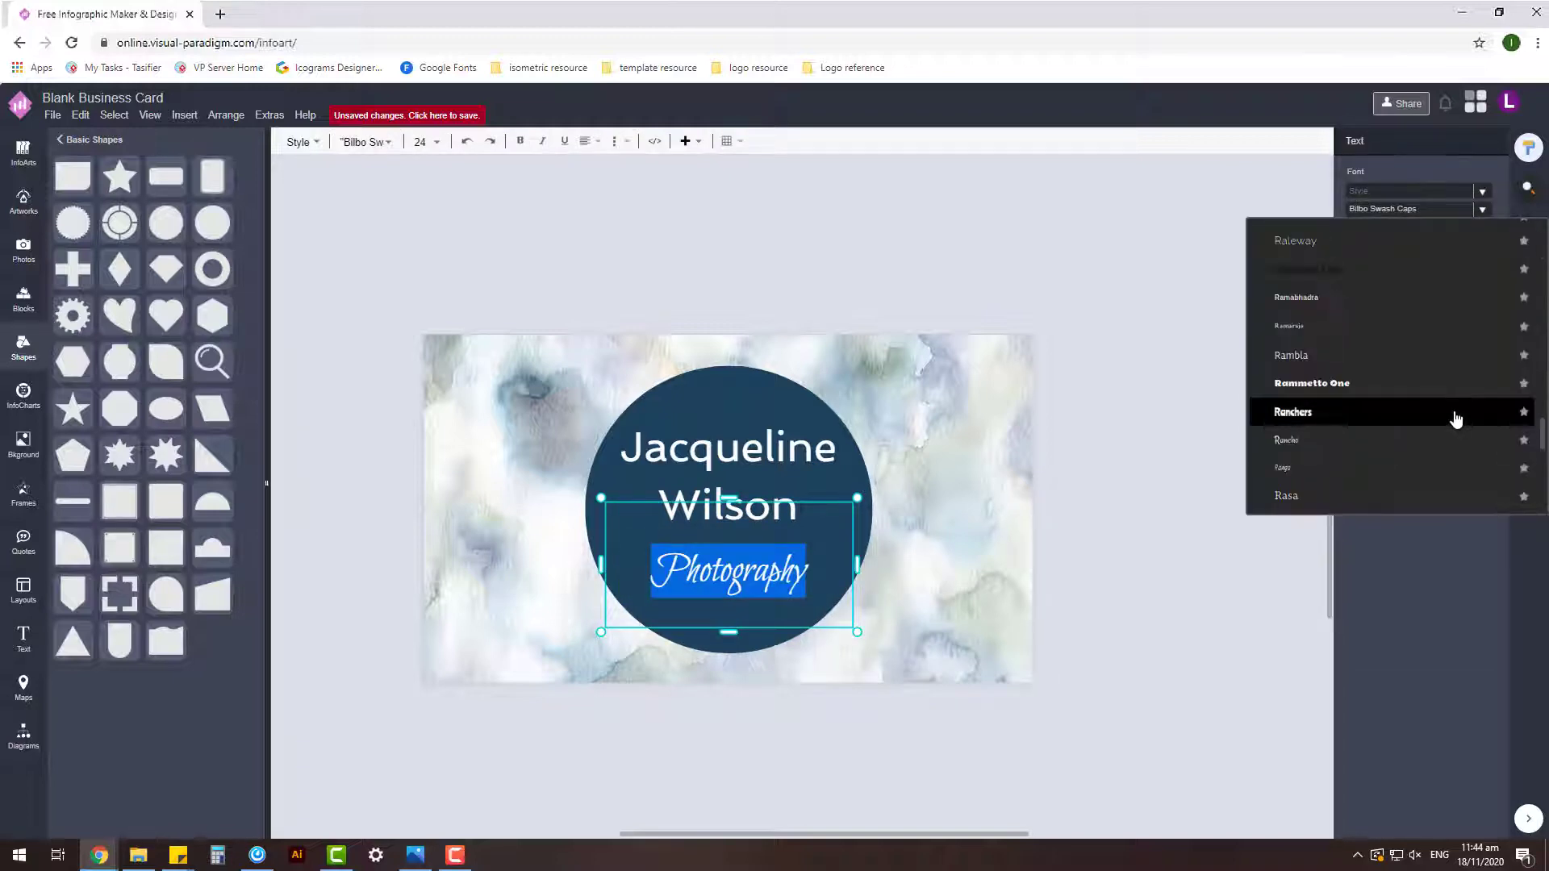
pyautogui.scroll(-1, 1404, 373)
pyautogui.click(1353, 443)
pyautogui.click(1283, 428)
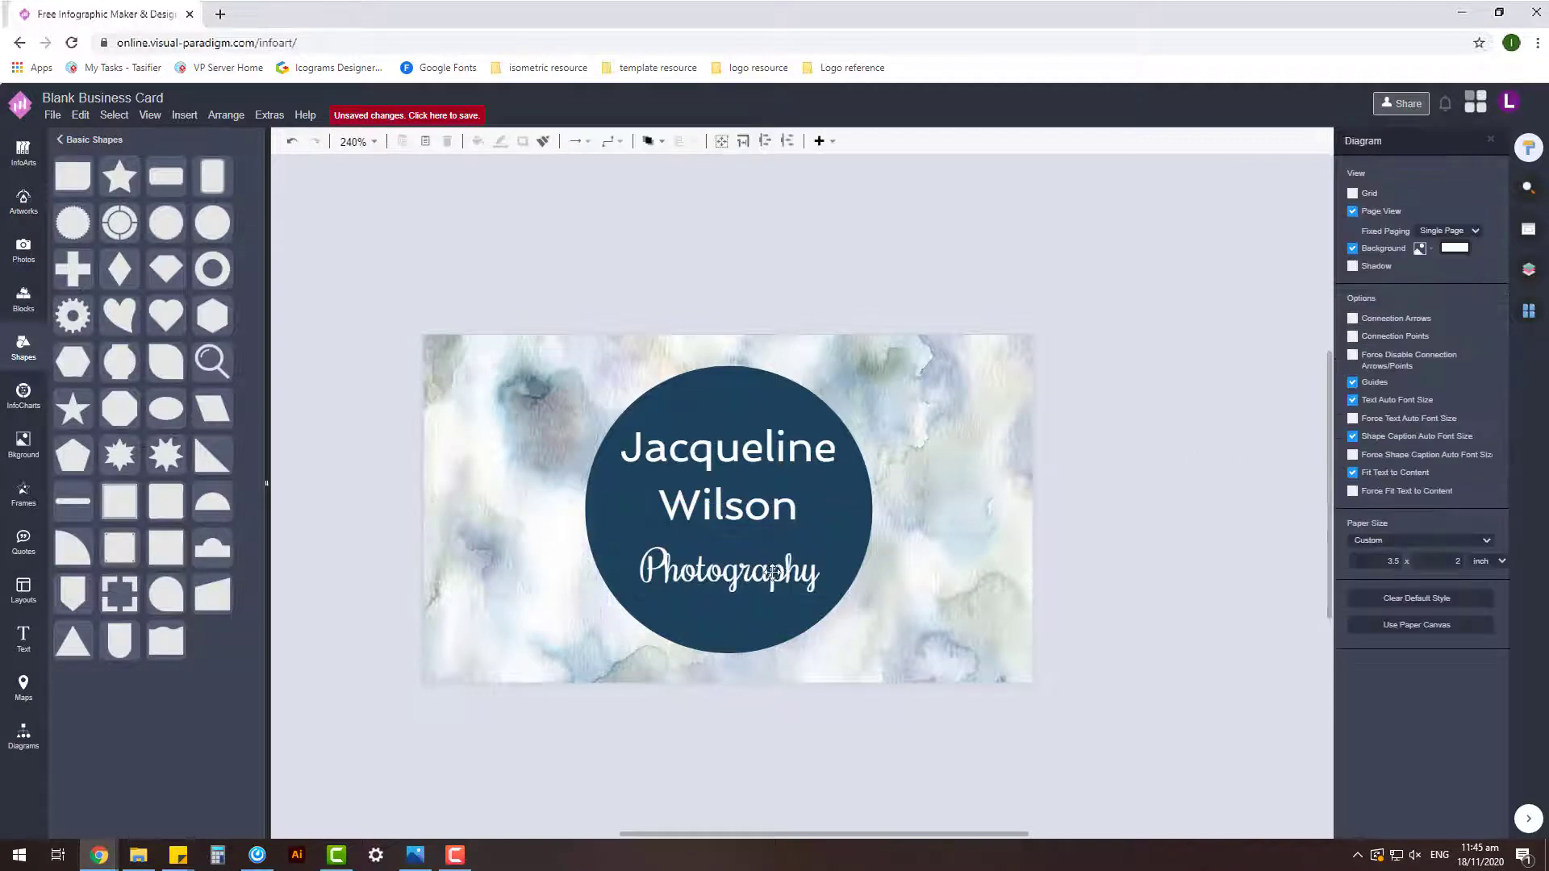
# - Move the name and Photography texts lower in the circle, reducing Photography to about 21 pt
pyautogui.click(789, 501)
pyautogui.click(1089, 474)
pyautogui.click(783, 589)
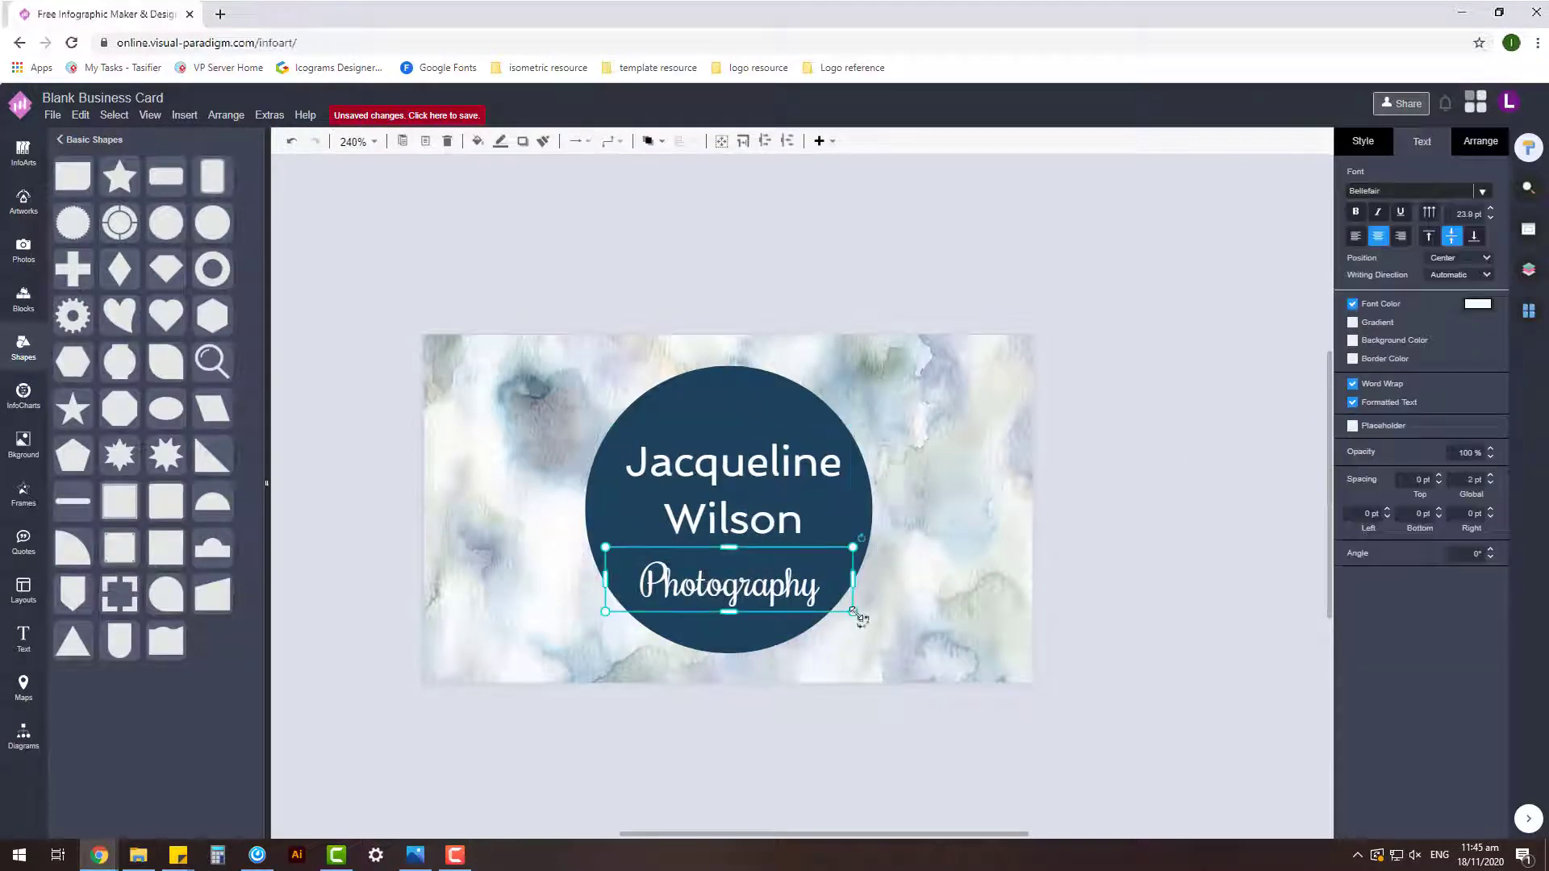
pyautogui.moveTo(774, 588); pyautogui.dragTo(774, 605)
pyautogui.click(1186, 427)
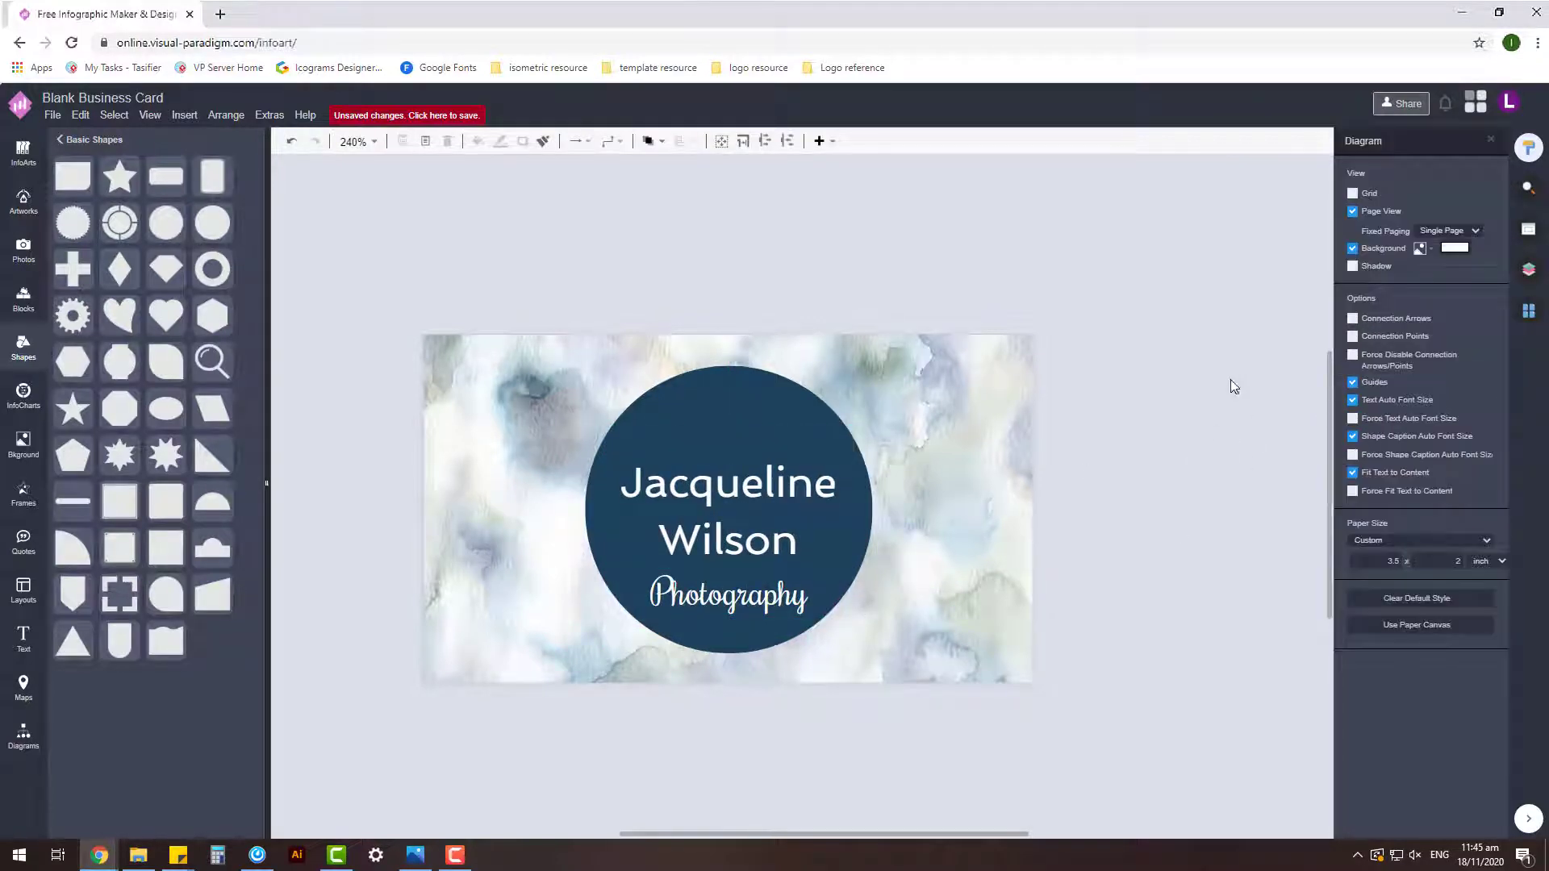
# - Set the name text's font to Aref Ruqaa and reduce its line height slightly
pyautogui.doubleClick(807, 500)
pyautogui.click(1482, 209)
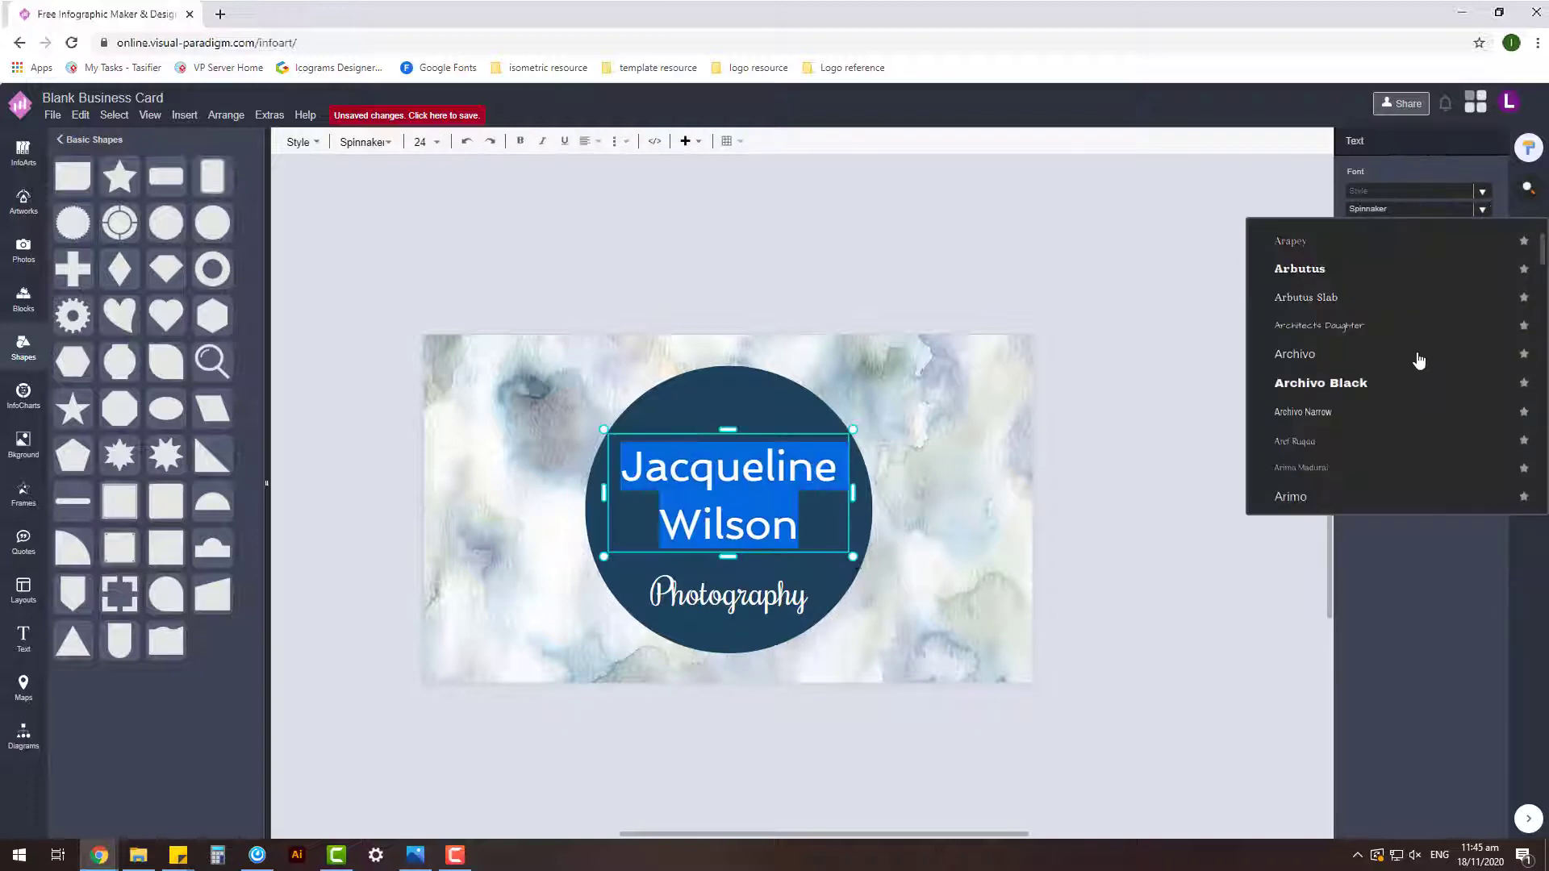
pyautogui.click(1388, 442)
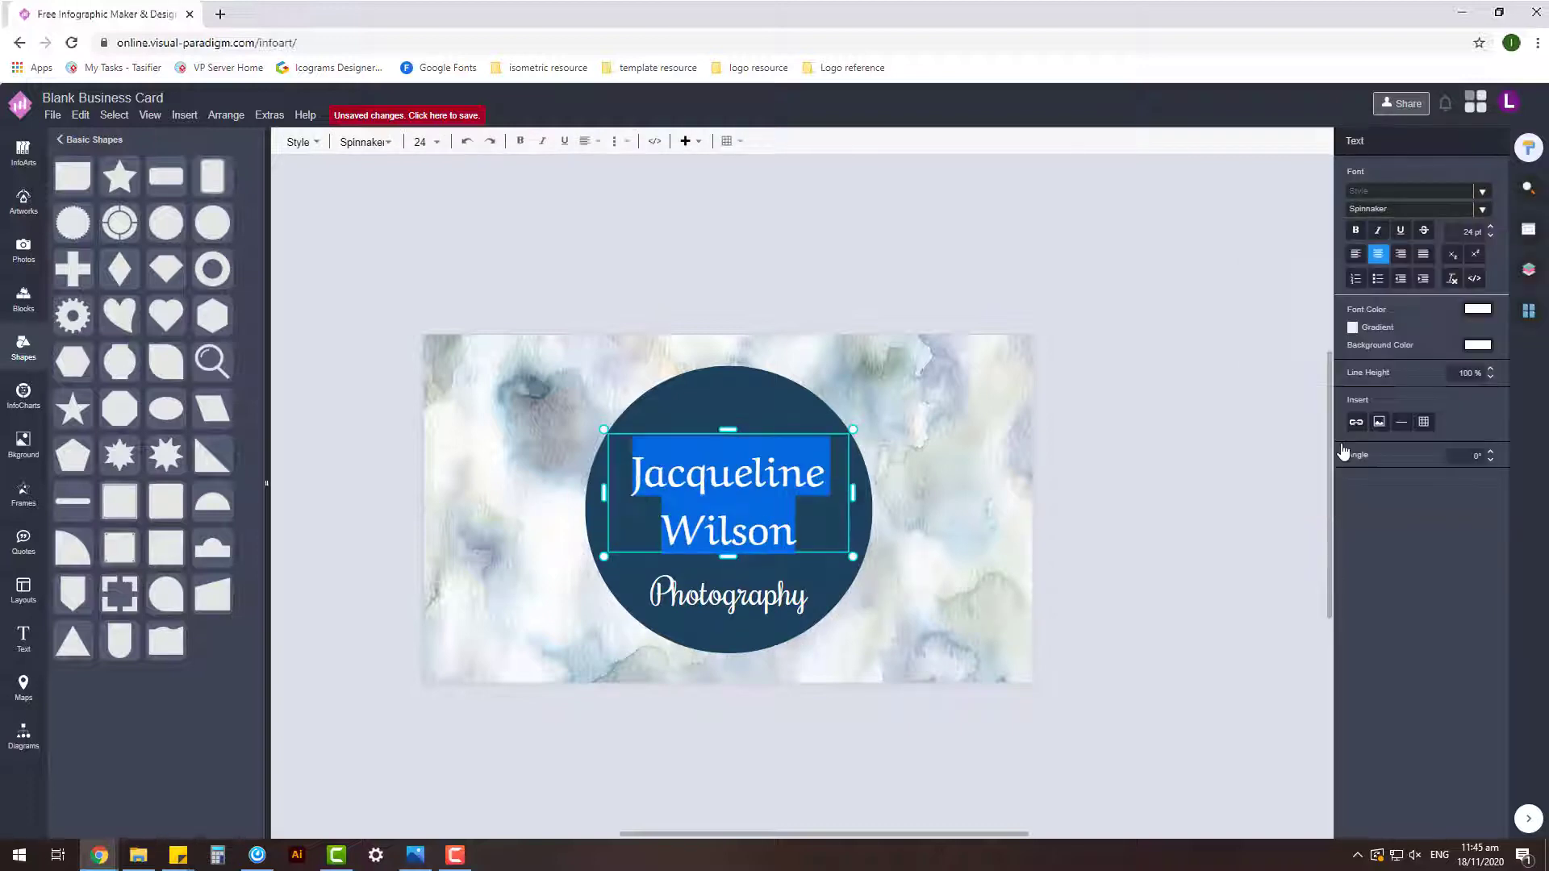
pyautogui.click(1491, 378)
pyautogui.doubleClick(757, 476)
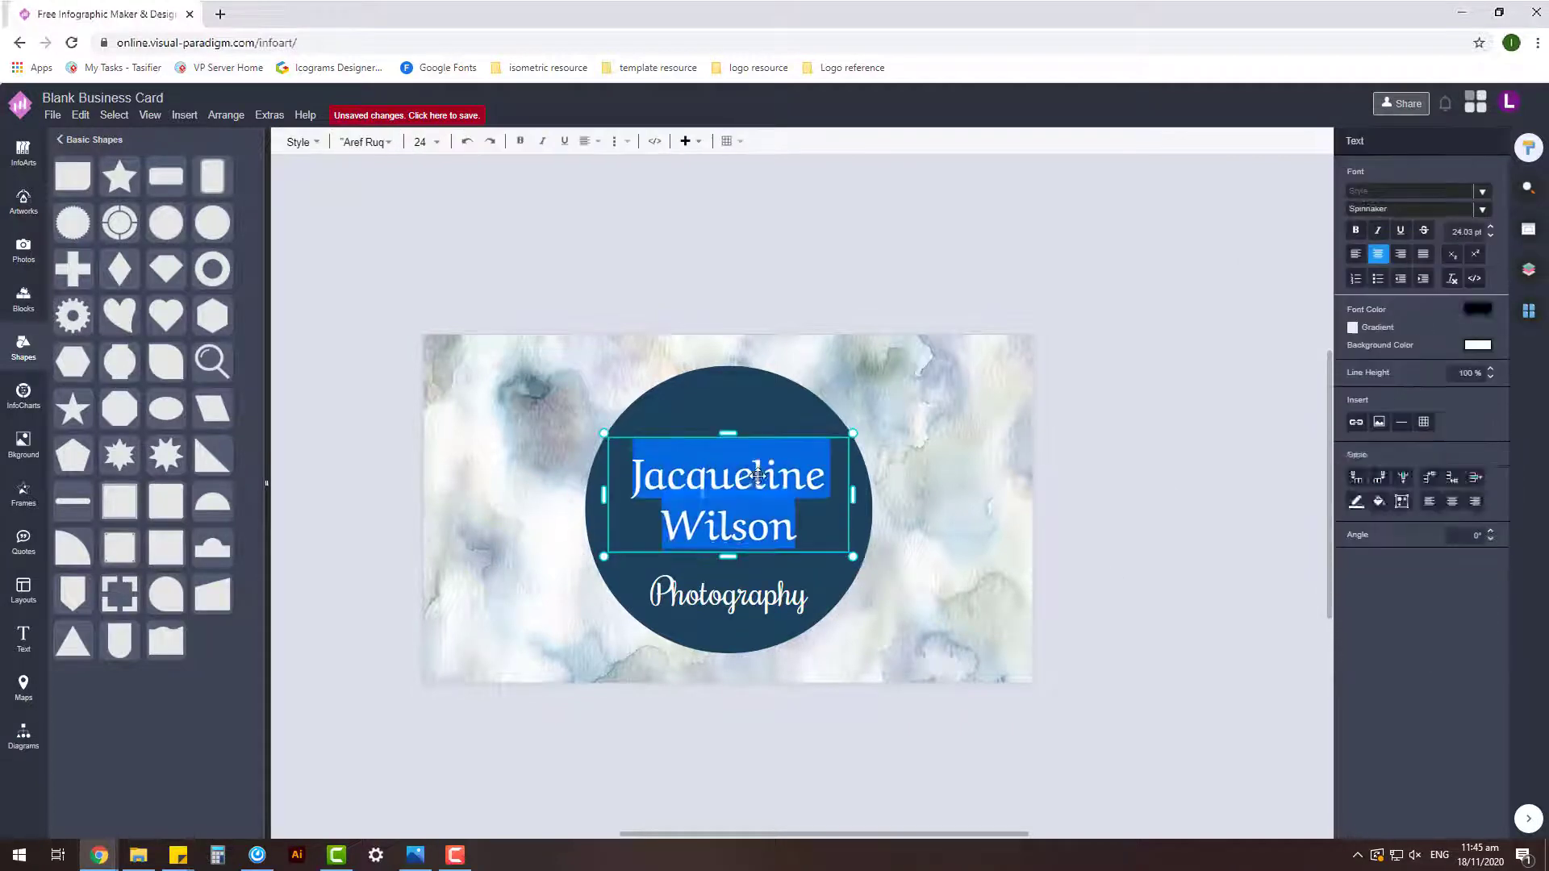
pyautogui.click(1114, 484)
# - Enlarge the name text to 25.71 pt, center it in the circle, and nudge the Photography text upward
pyautogui.click(830, 535)
pyautogui.moveTo(853, 433); pyautogui.dragTo(869, 425)
pyautogui.moveTo(767, 500); pyautogui.dragTo(757, 493)
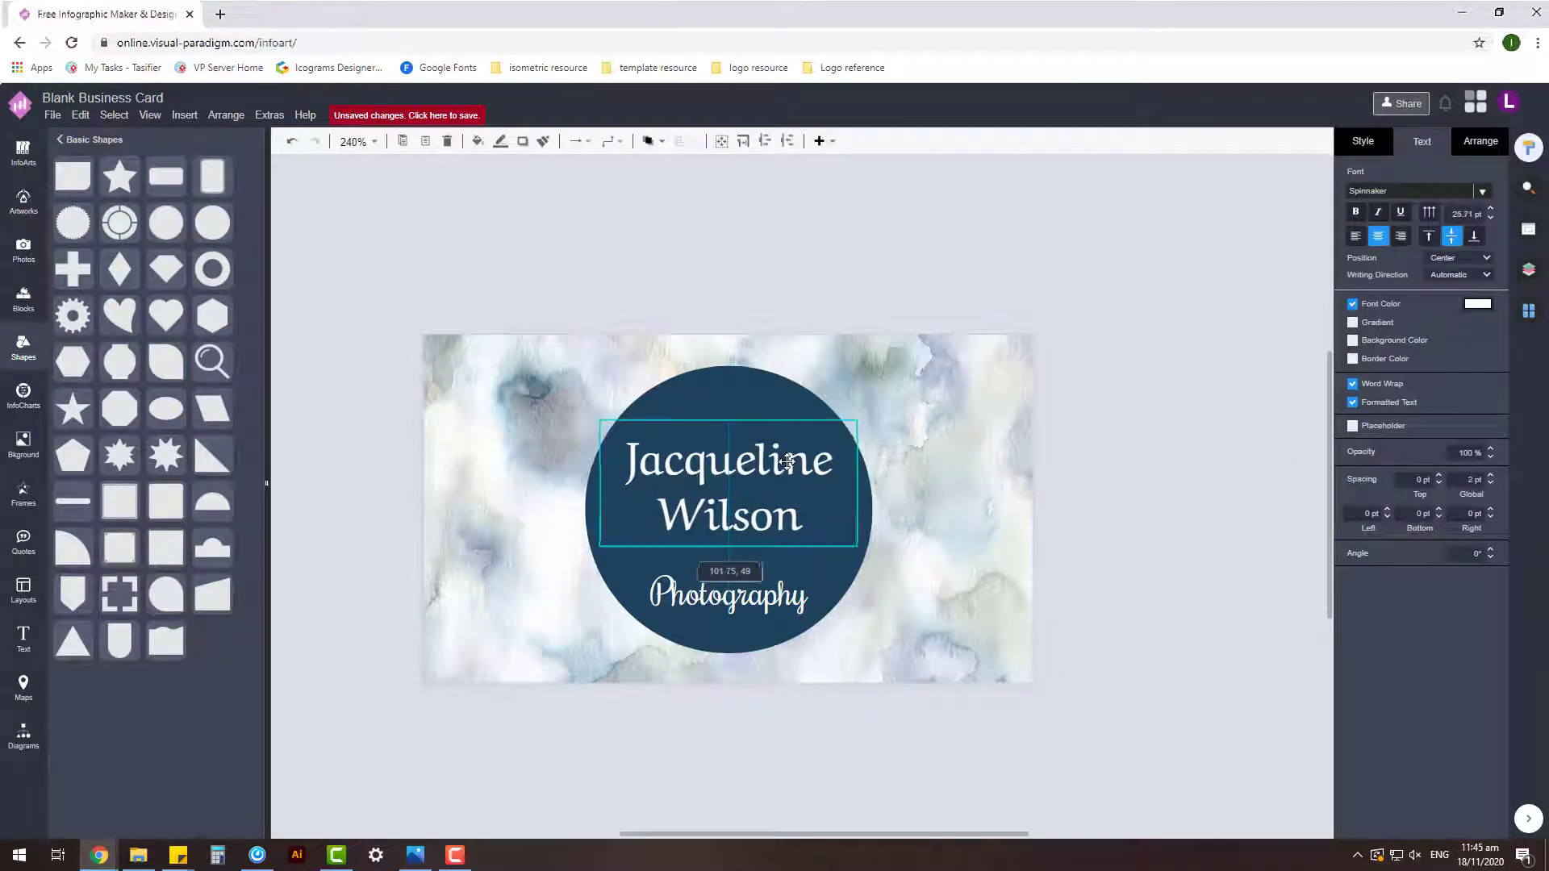
pyautogui.click(952, 565)
pyautogui.click(787, 596)
pyautogui.click(952, 586)
pyautogui.click(787, 593)
# - Try 90% opacity on the dark blue circle and undo the change
pyautogui.click(778, 419)
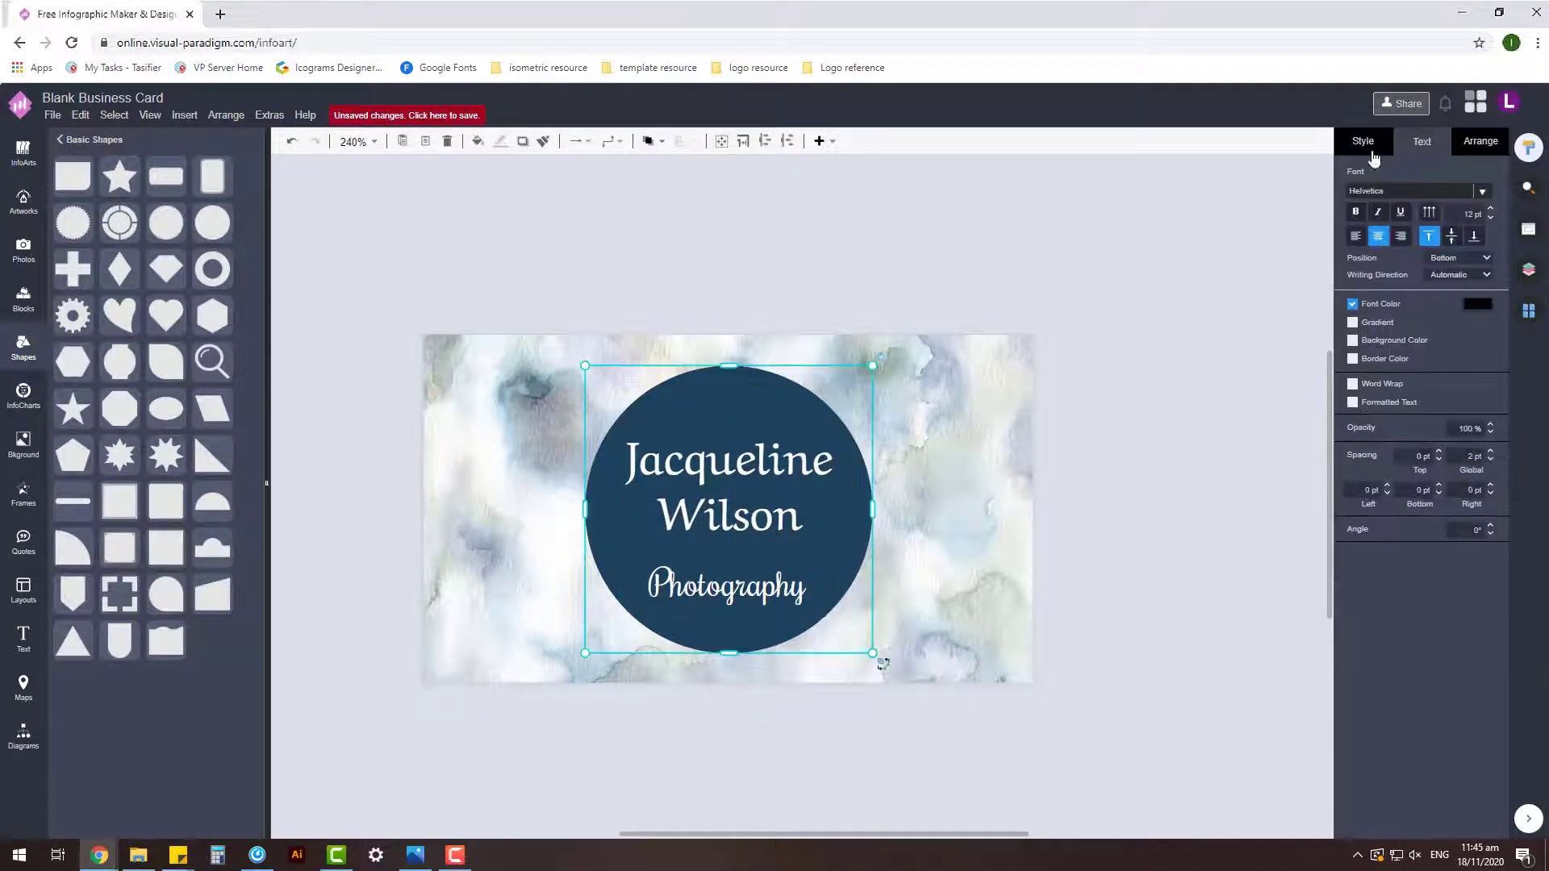
pyautogui.click(1362, 143)
pyautogui.write('90')
pyautogui.press('Return')
pyautogui.click(1126, 553)
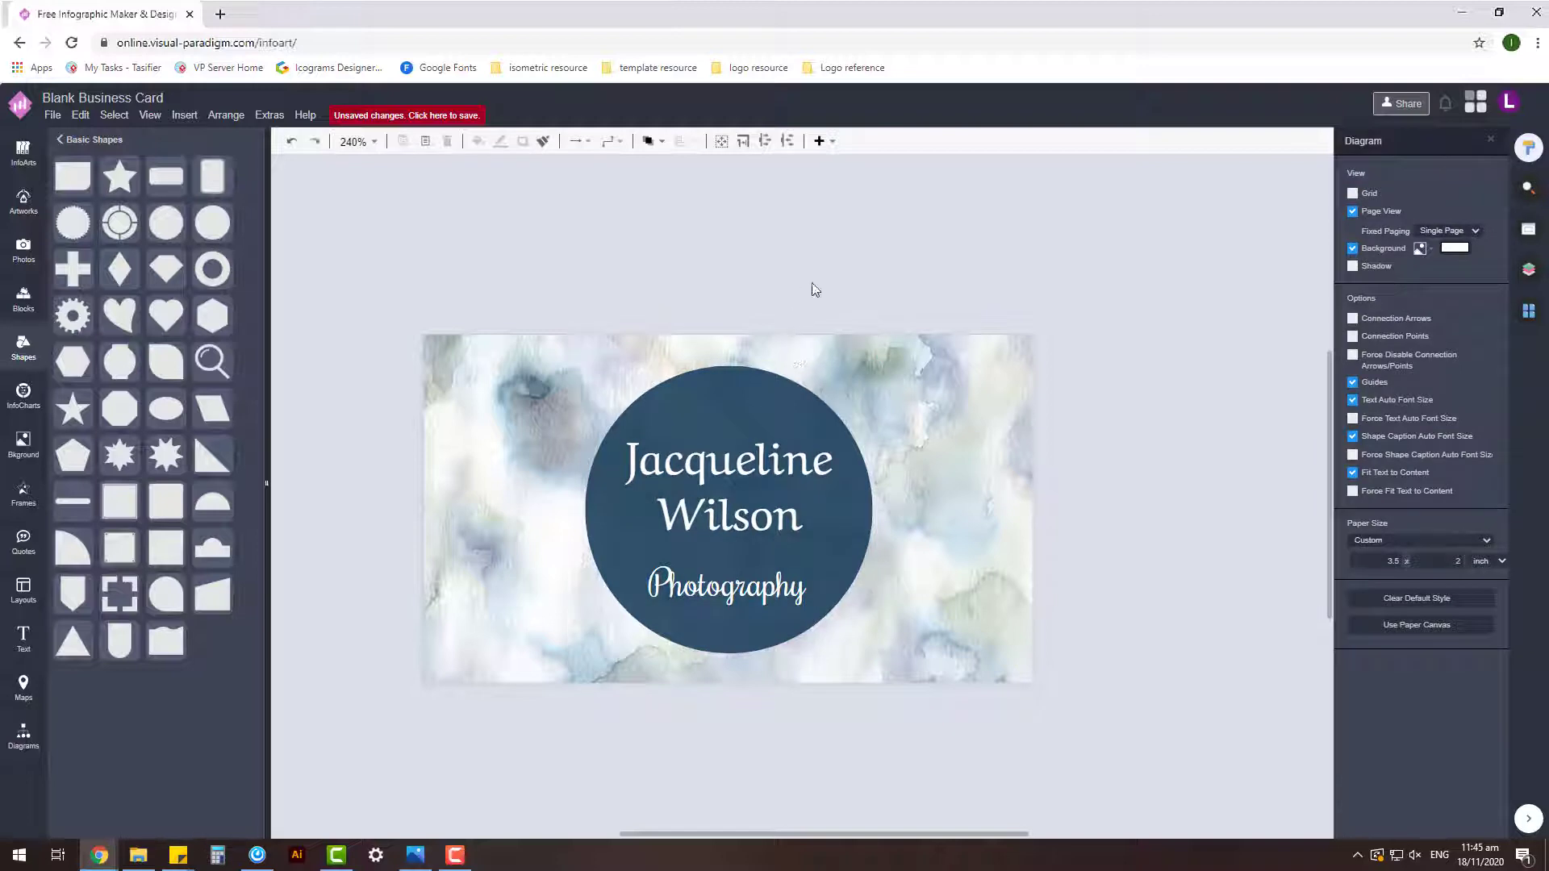
pyautogui.hotkey('ctrl', 'z')
pyautogui.click(1039, 522)
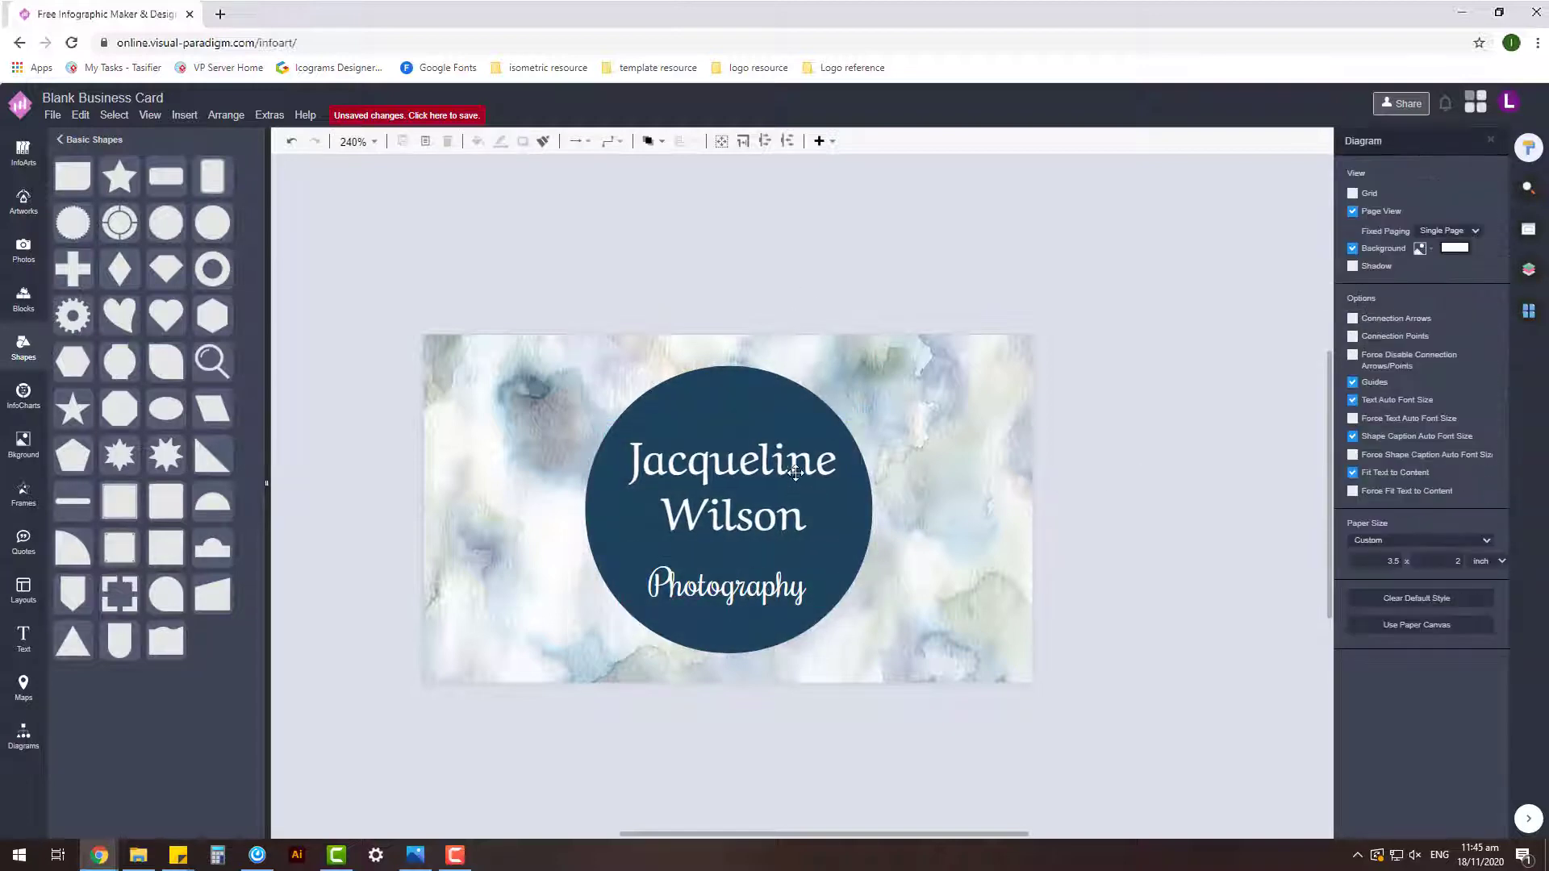
# - Nudge the name text slightly lower and bring the Photography text closer beneath it
pyautogui.moveTo(777, 583)
pyautogui.mouseDown()
pyautogui.moveTo(782, 569)
pyautogui.moveTo(777, 589)
pyautogui.mouseUp()
pyautogui.click(1078, 481)
pyautogui.click(809, 476)
pyautogui.click(965, 466)
pyautogui.moveTo(810, 476); pyautogui.dragTo(810, 476)
pyautogui.click(1088, 448)
pyautogui.click(884, 474)
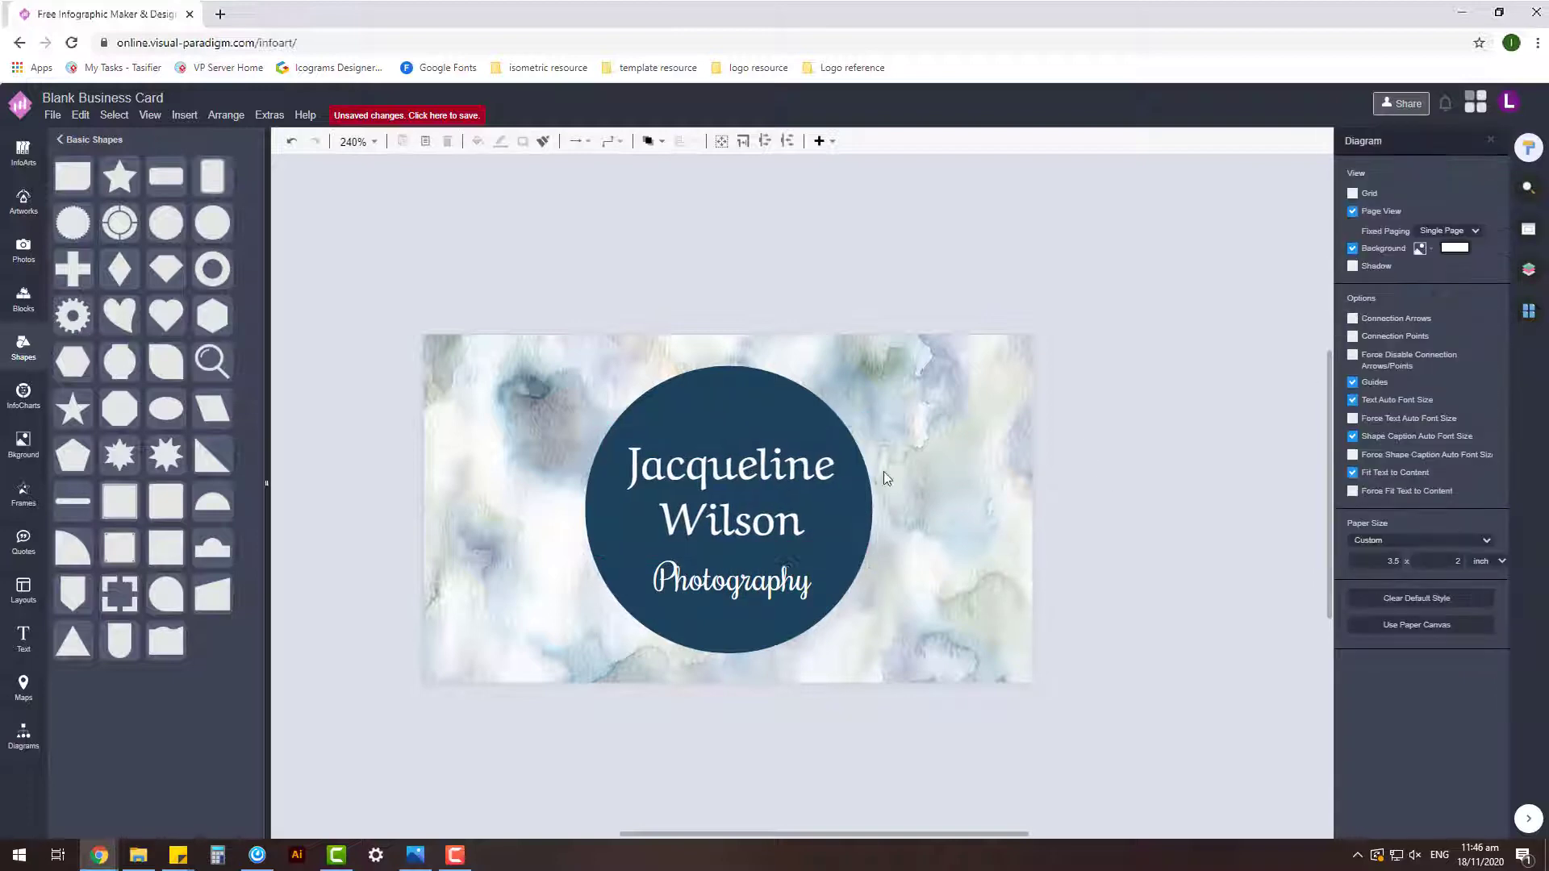
# - Try moving the Photography text up against the name, and undo this move and the preceding Photography edits
pyautogui.click(768, 581)
pyautogui.moveTo(798, 588); pyautogui.dragTo(844, 571)
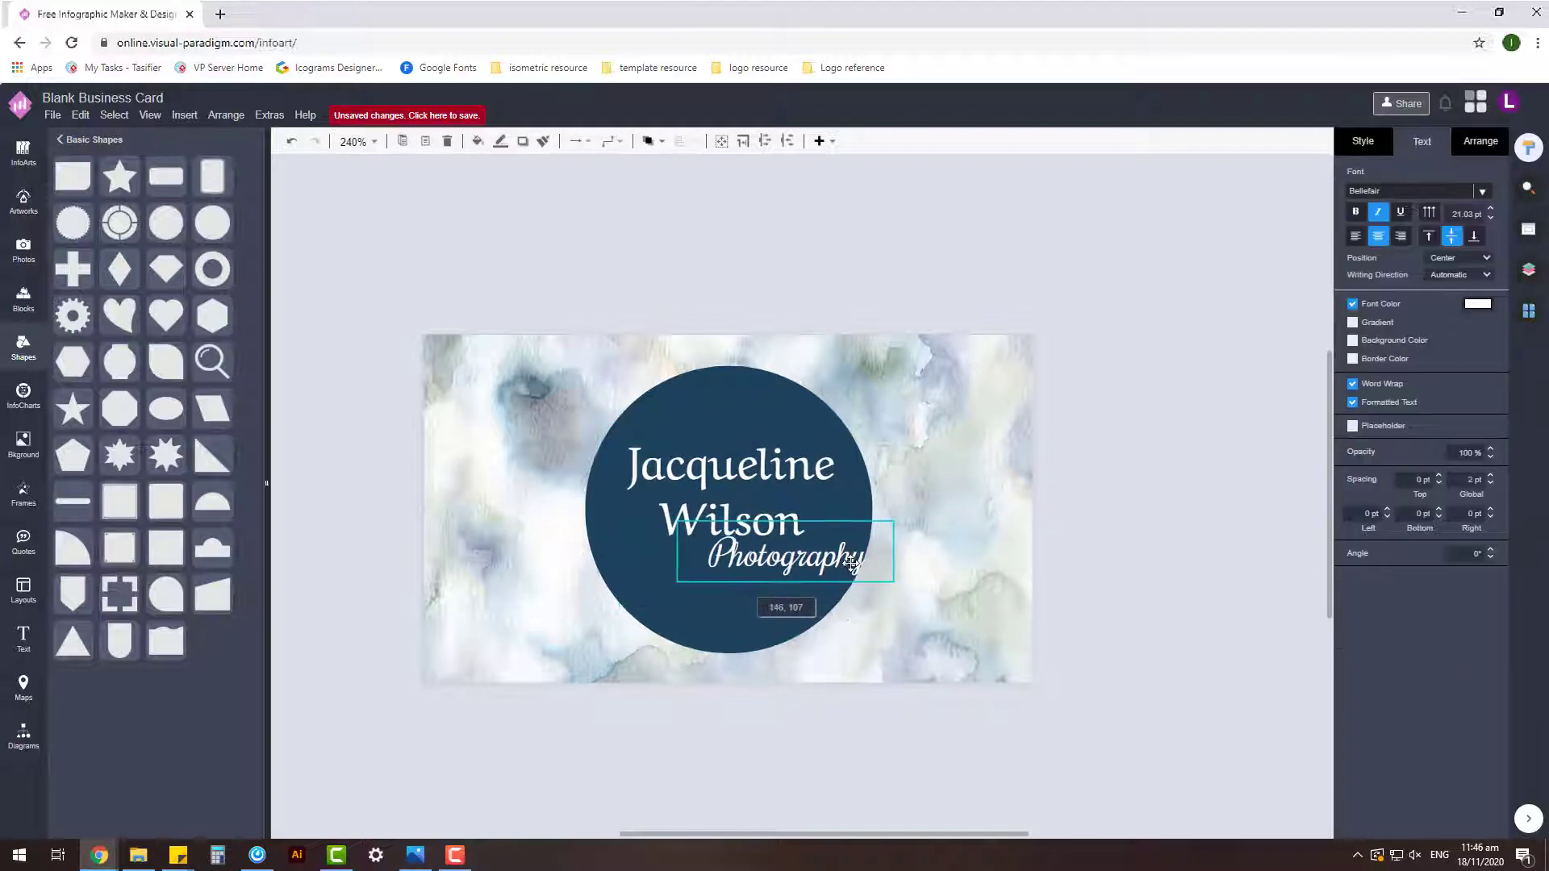
pyautogui.click(1156, 482)
pyautogui.hotkey('ctrl', 'z')
pyautogui.click(1073, 405)
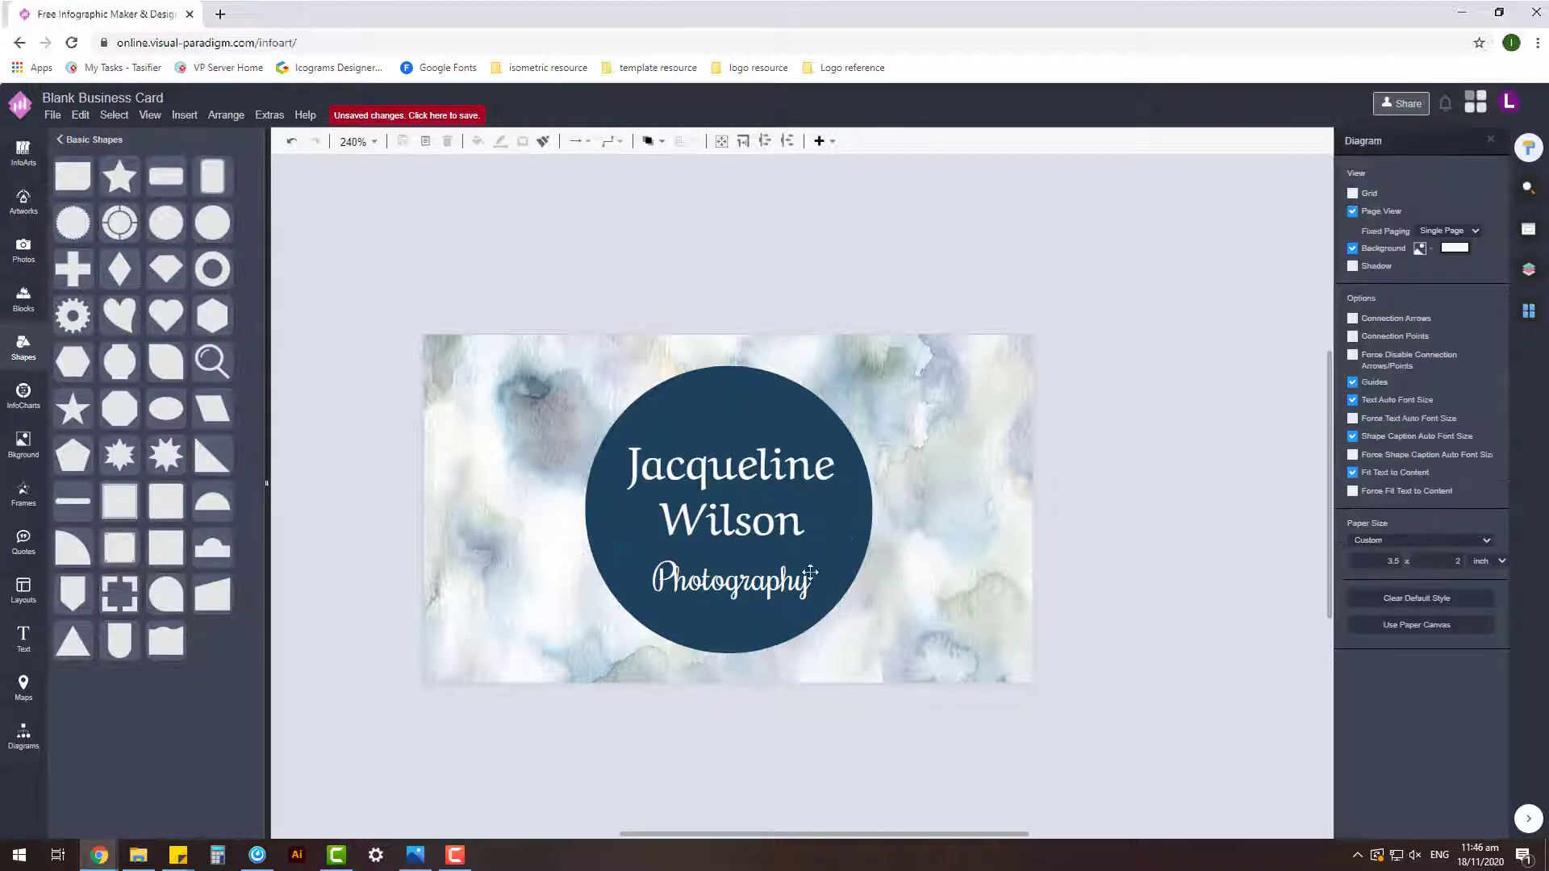
pyautogui.hotkey('ctrl', 'z')
pyautogui.hotkey('ctrl', 'z')
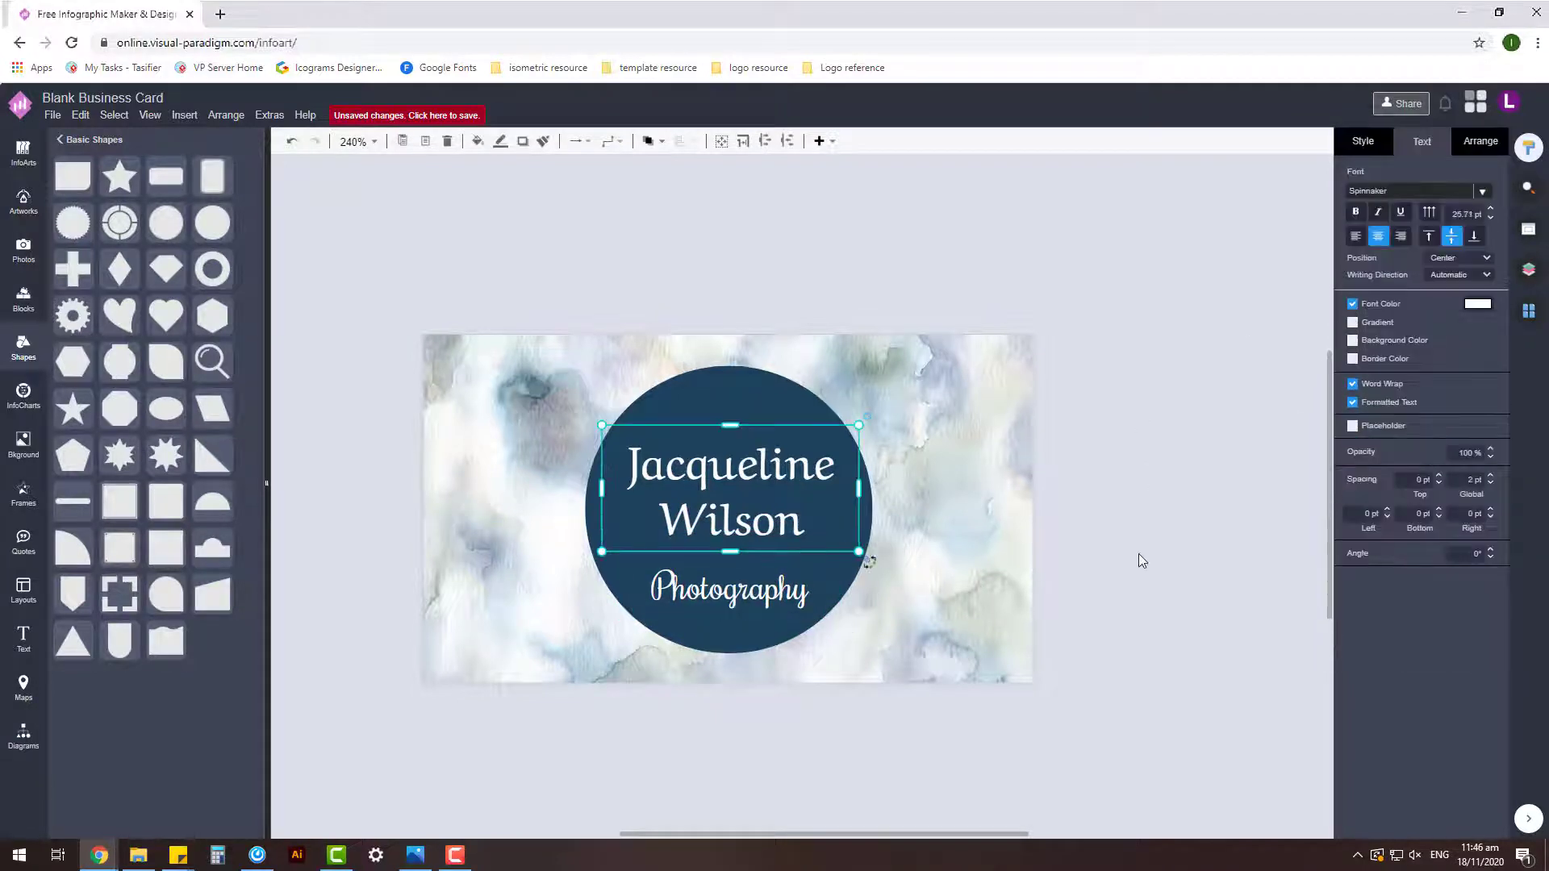
# - Scale the circle and both texts down together, bringing the name to 23.65 pt, and recenter the group on the card
pyautogui.click(1139, 554)
pyautogui.moveTo(1168, 686); pyautogui.dragTo(354, 258)
pyautogui.moveTo(872, 366); pyautogui.dragTo(845, 394)
pyautogui.moveTo(815, 565); pyautogui.dragTo(827, 550)
pyautogui.click(1155, 428)
# - Nudge the name text into alignment above the Photography text in the smaller circle
pyautogui.moveTo(749, 466); pyautogui.dragTo(754, 467)
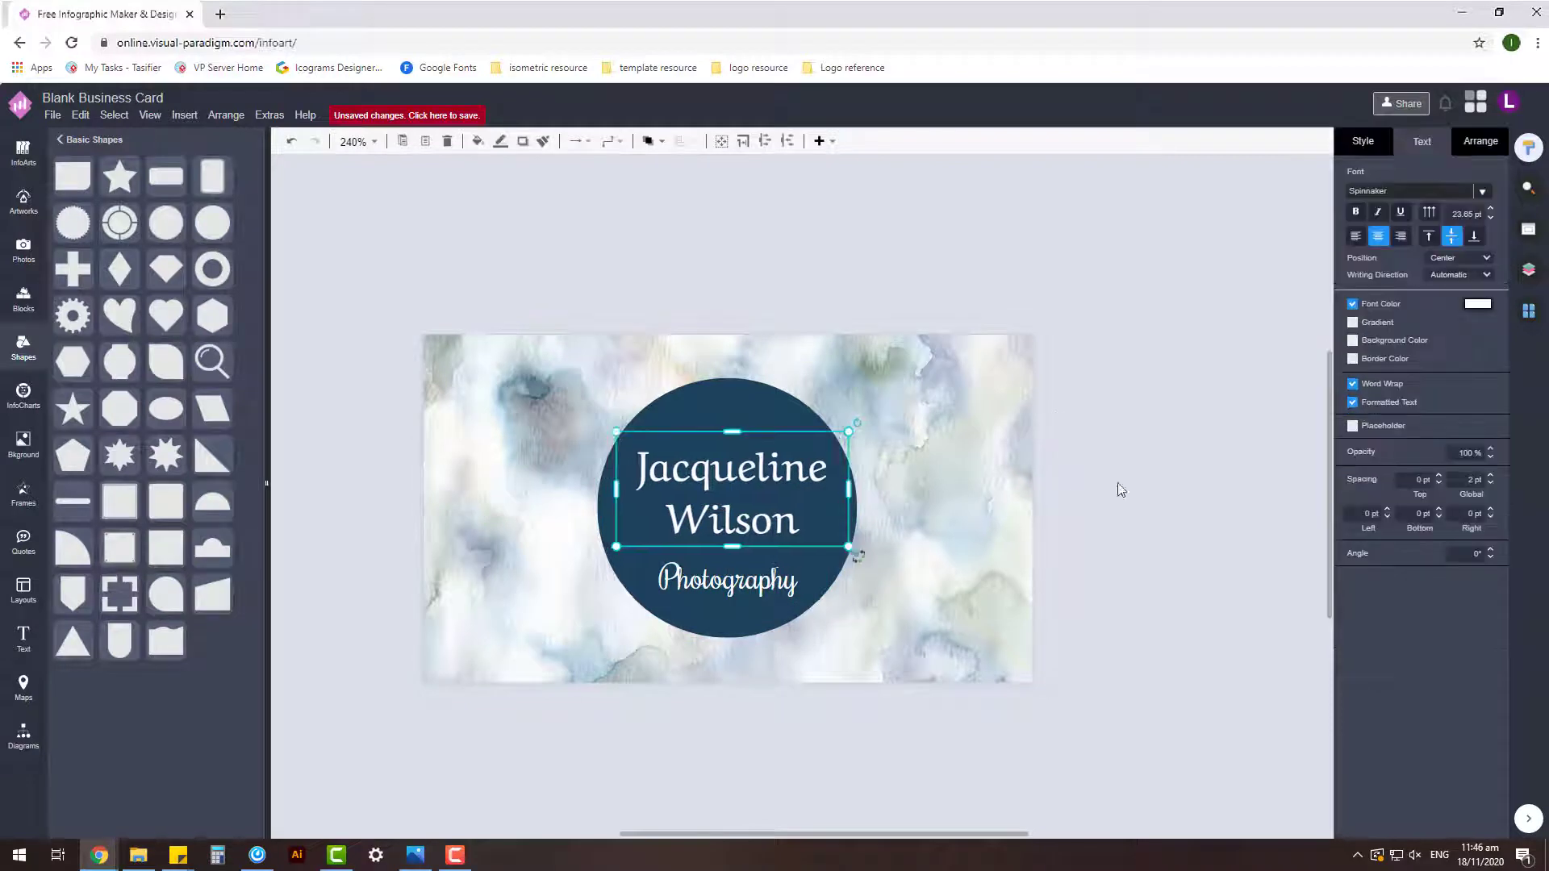
pyautogui.click(762, 575)
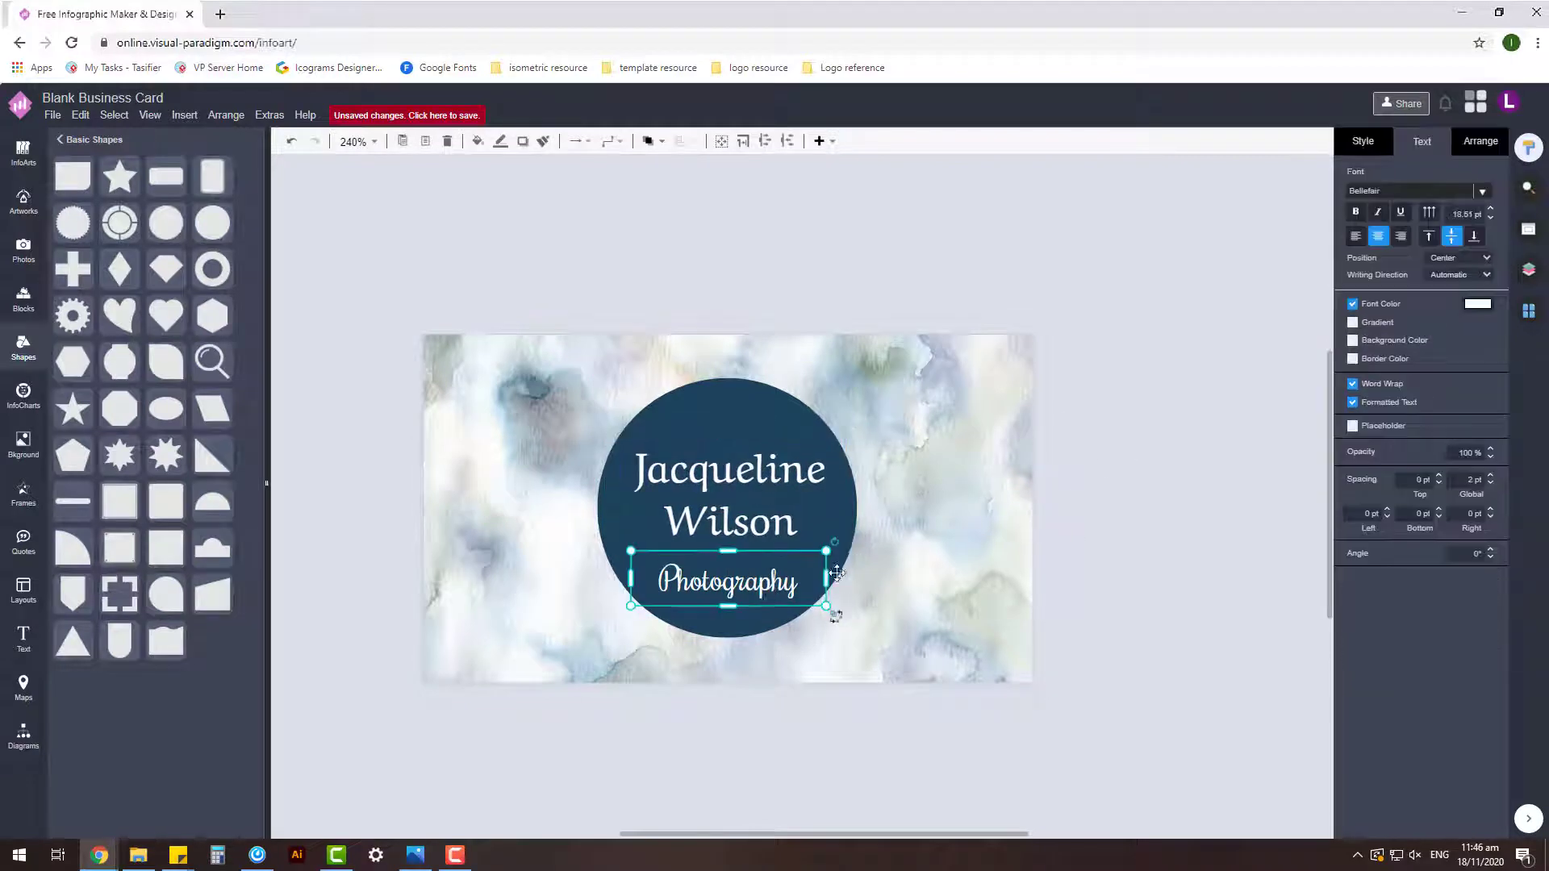
pyautogui.press('Escape')
# - Set the name text's font to Fondamento
pyautogui.doubleClick(704, 487)
pyautogui.click(1482, 209)
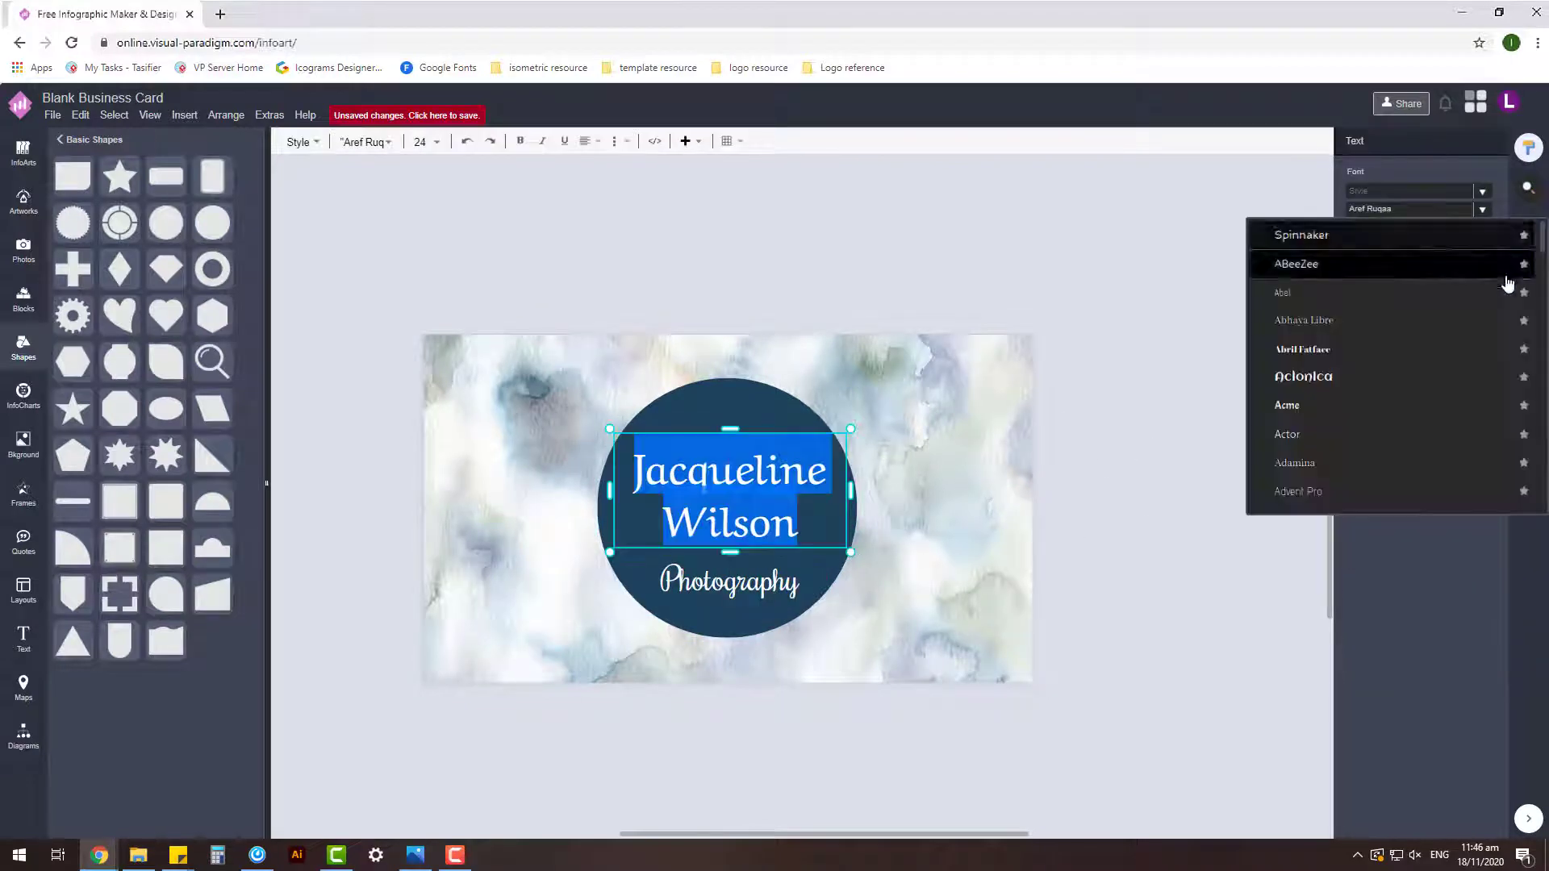
pyautogui.scroll(-20, 1410, 379)
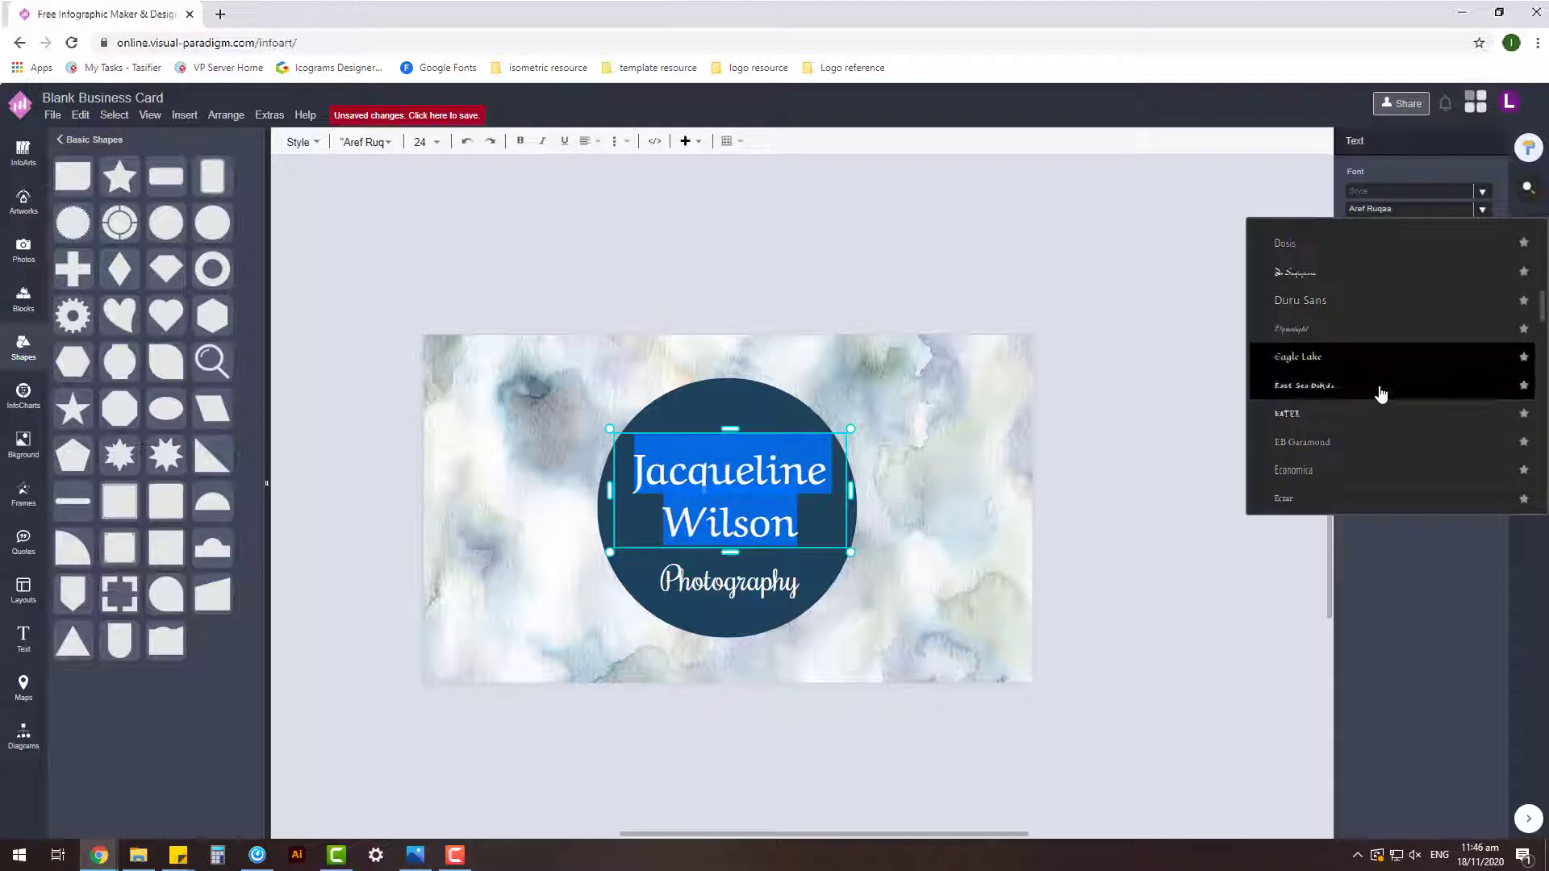
pyautogui.scroll(-10, 1381, 394)
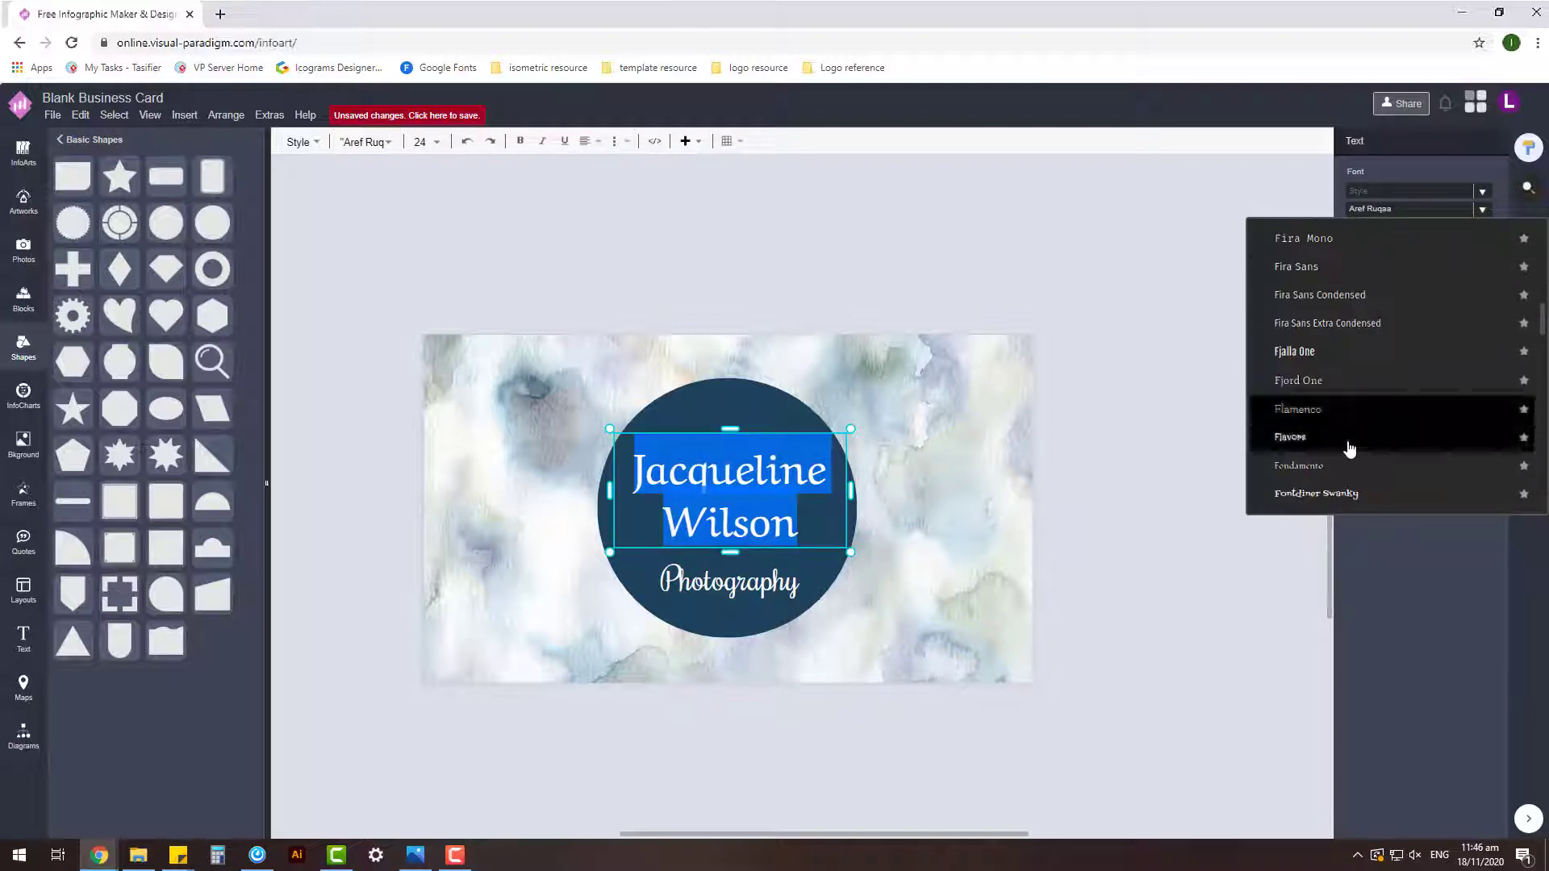
pyautogui.click(1323, 410)
pyautogui.click(1216, 462)
# - Increase the name text's line height and shift the name slightly upward in the circle
pyautogui.doubleClick(746, 475)
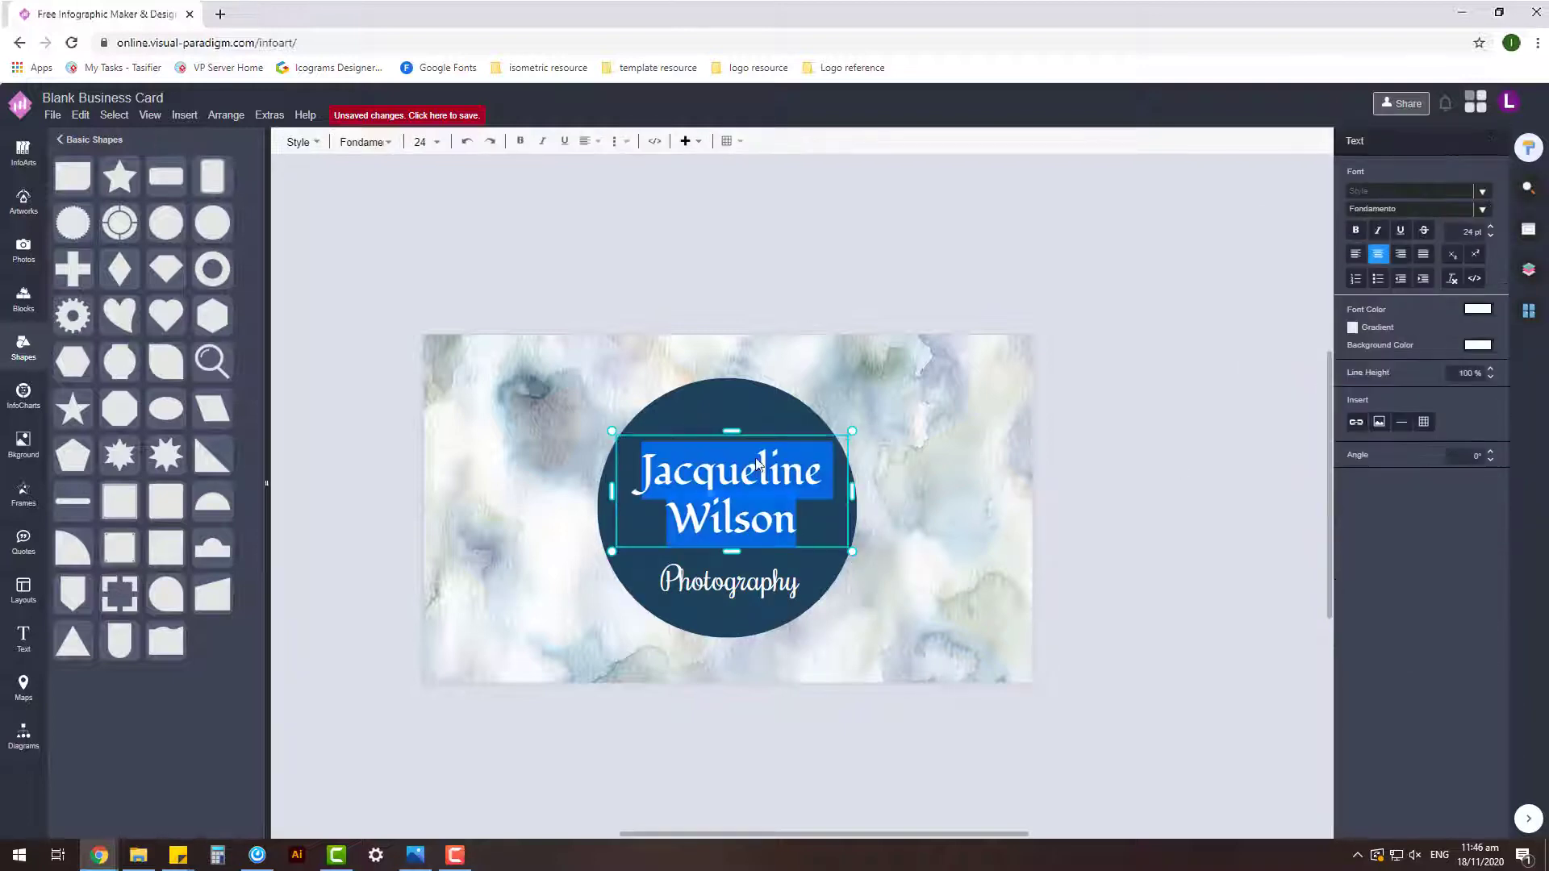
pyautogui.click(1489, 368)
pyautogui.click(1490, 368)
pyautogui.press('Escape')
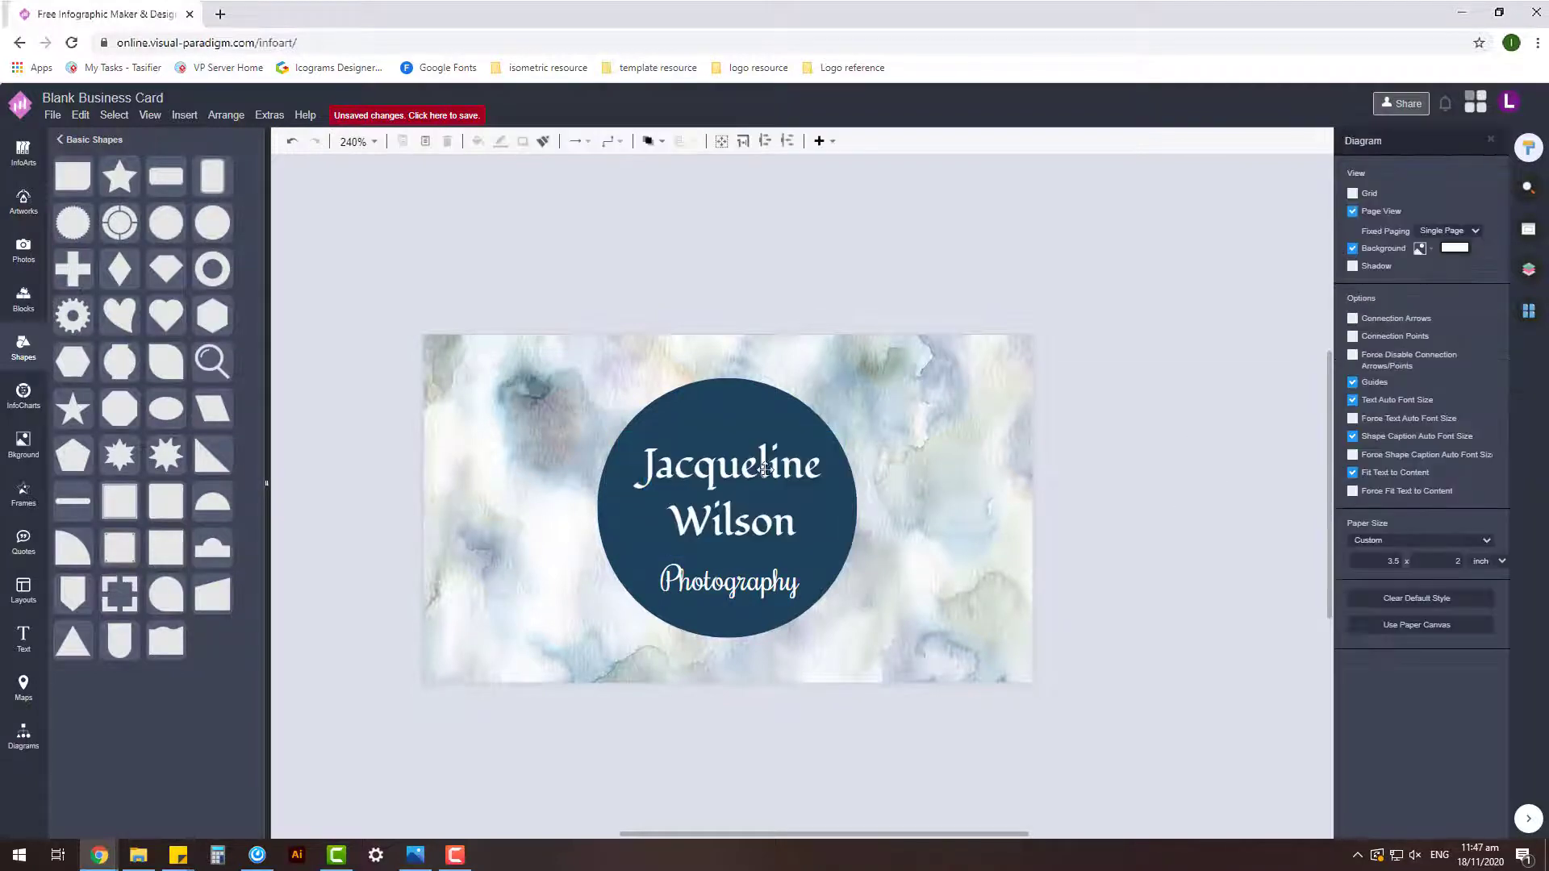
pyautogui.click(894, 540)
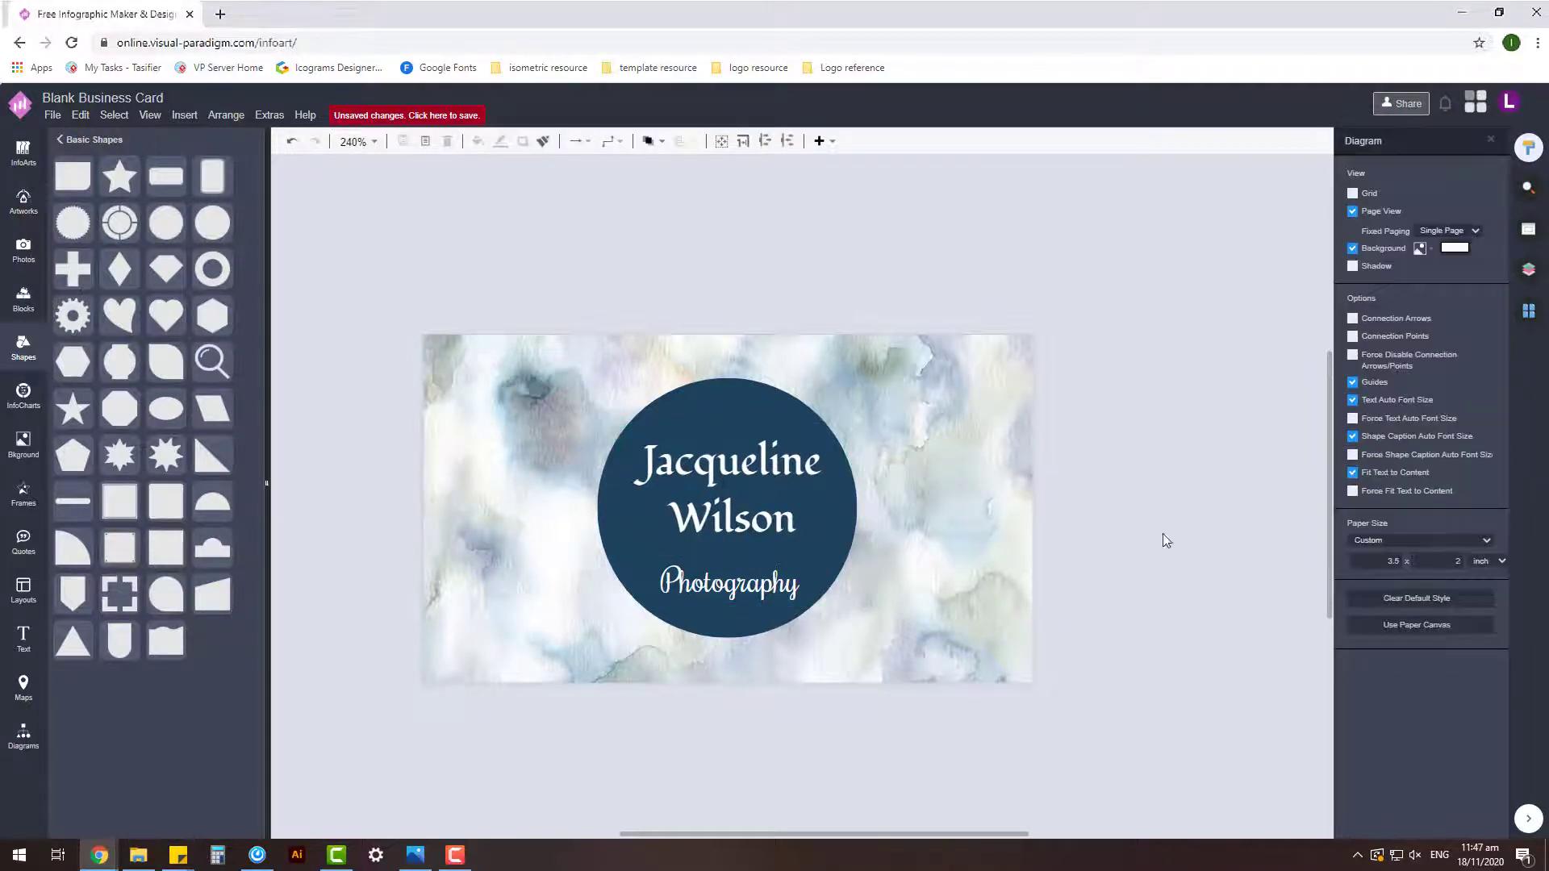
# - Try the ABeeZee font on the Photography text and change it to Antic Didone
pyautogui.doubleClick(764, 581)
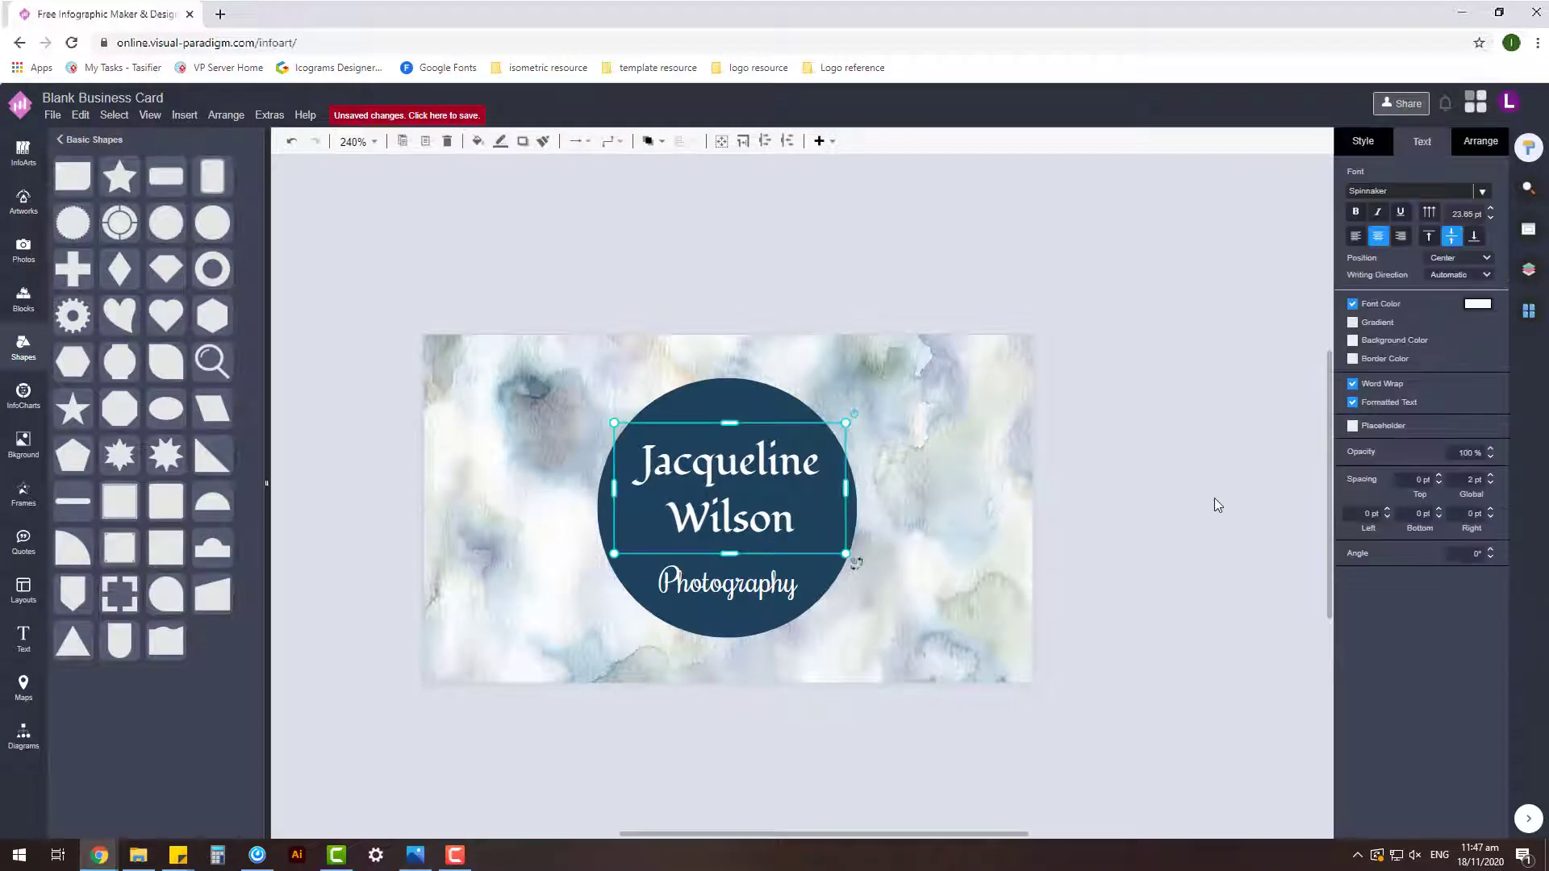
pyautogui.click(1420, 208)
pyautogui.click(1343, 264)
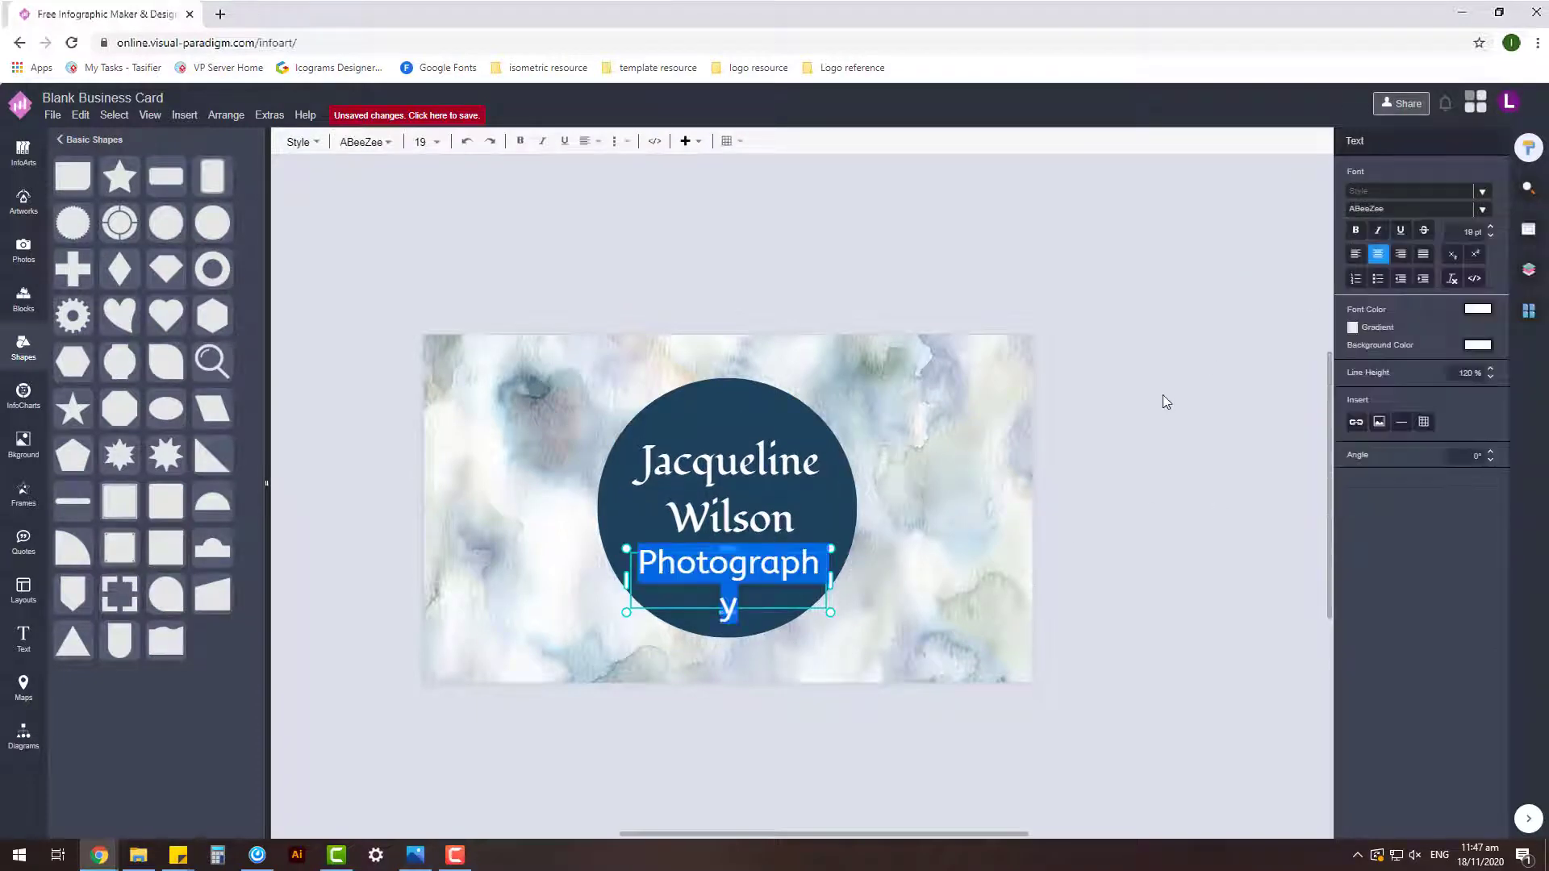
pyautogui.click(1420, 208)
pyautogui.click(1352, 380)
pyautogui.press('Escape')
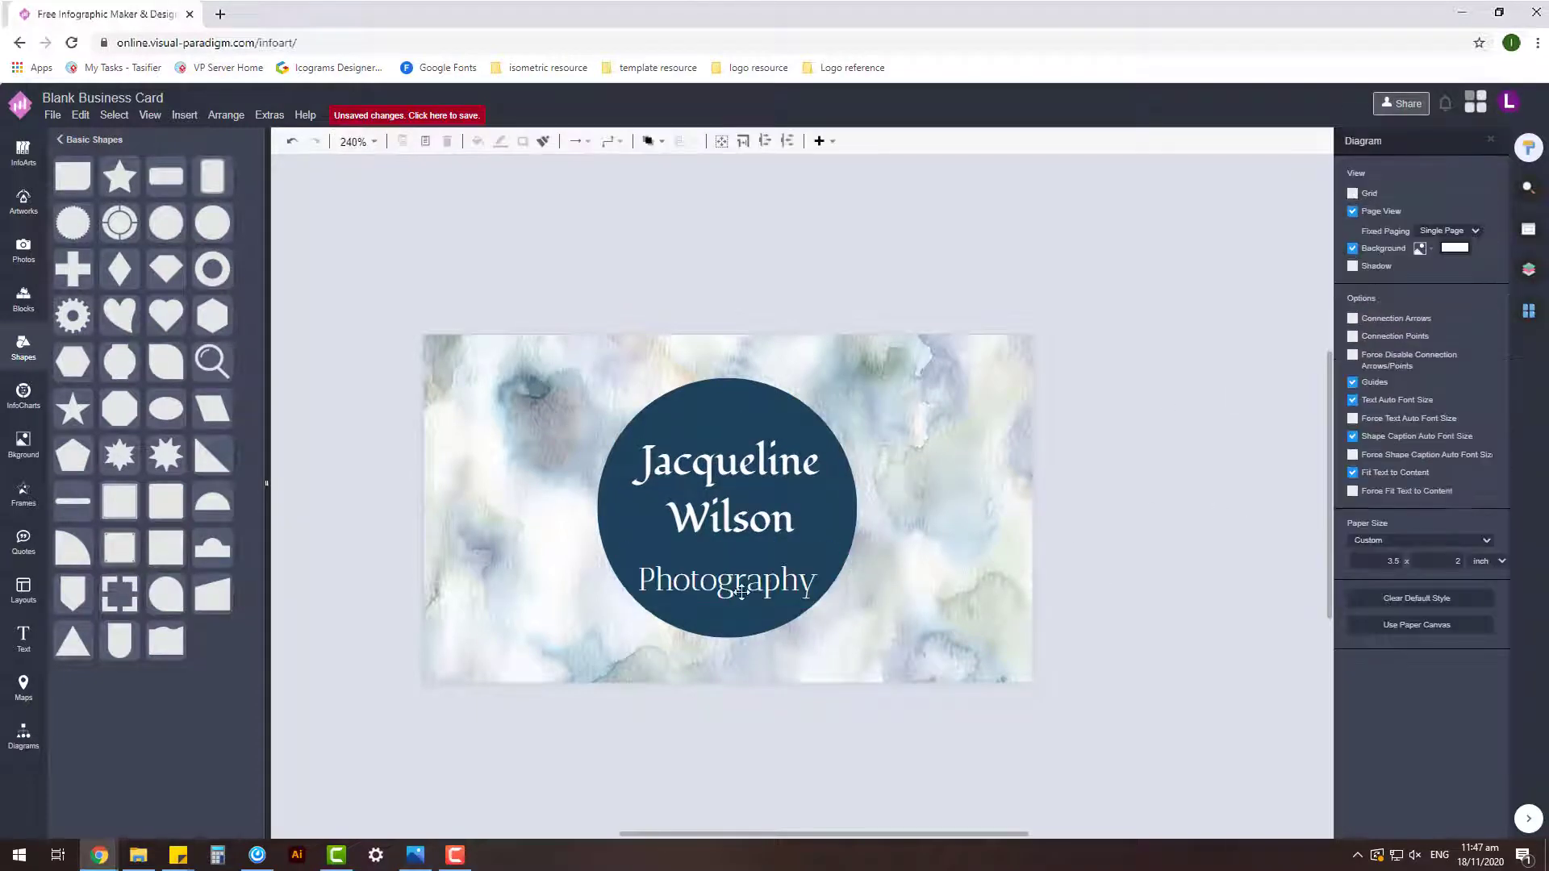
# - Reduce the Photography text to 12 pt below the name and give it a light rounded font
pyautogui.moveTo(831, 580); pyautogui.dragTo(761, 591)
pyautogui.doubleClick(759, 565)
pyautogui.click(1483, 211)
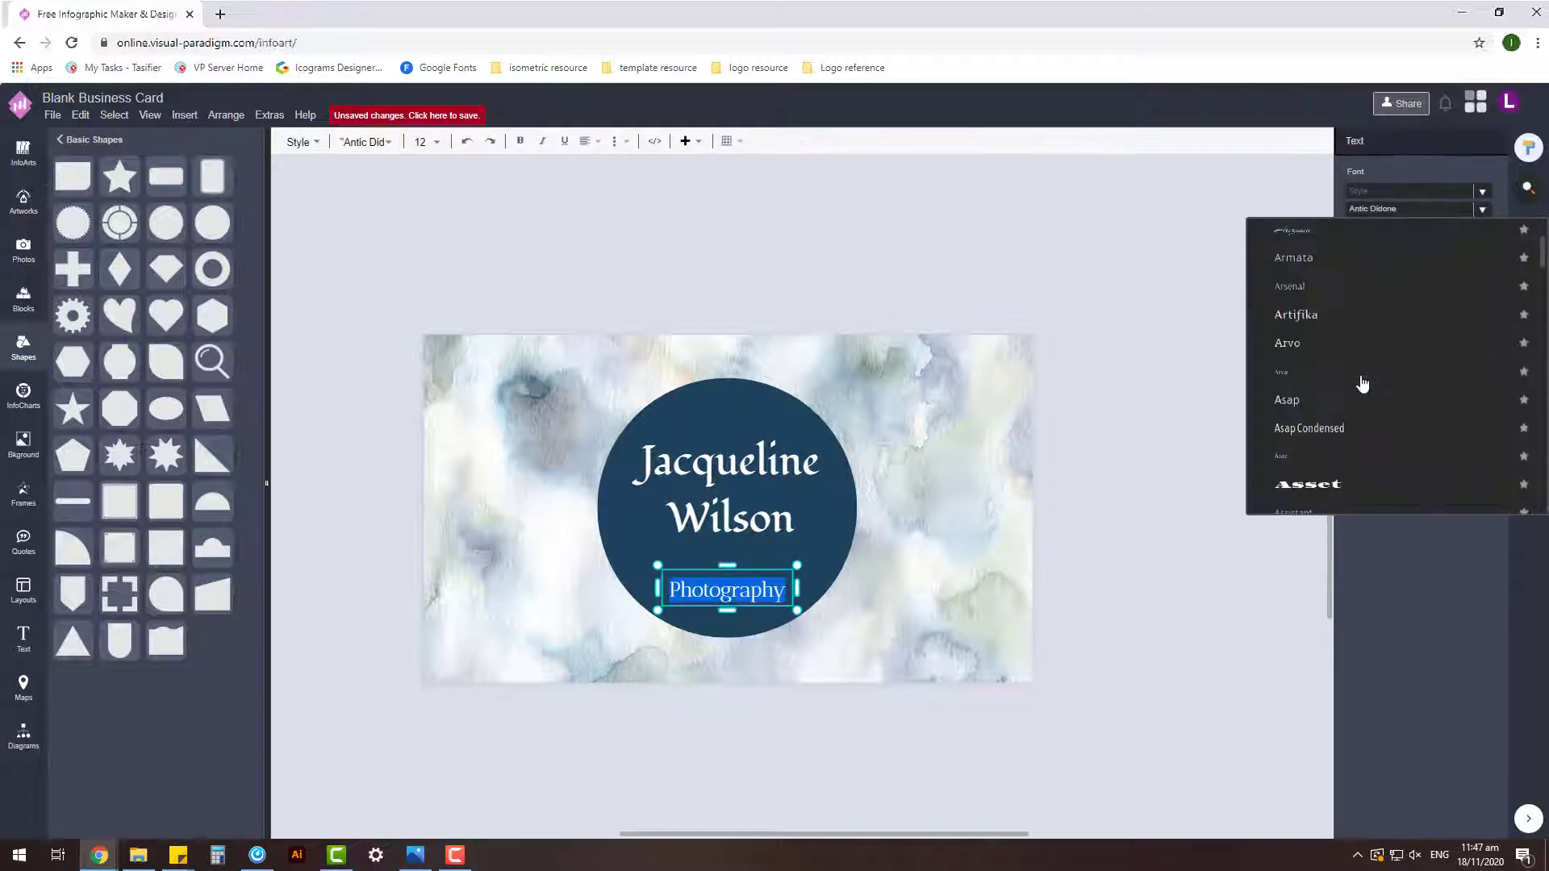
pyautogui.click(1347, 368)
pyautogui.press('Escape')
# - Enlarge the name text slightly and move it lower, and shrink the Photography text centered beneath it
pyautogui.click(791, 510)
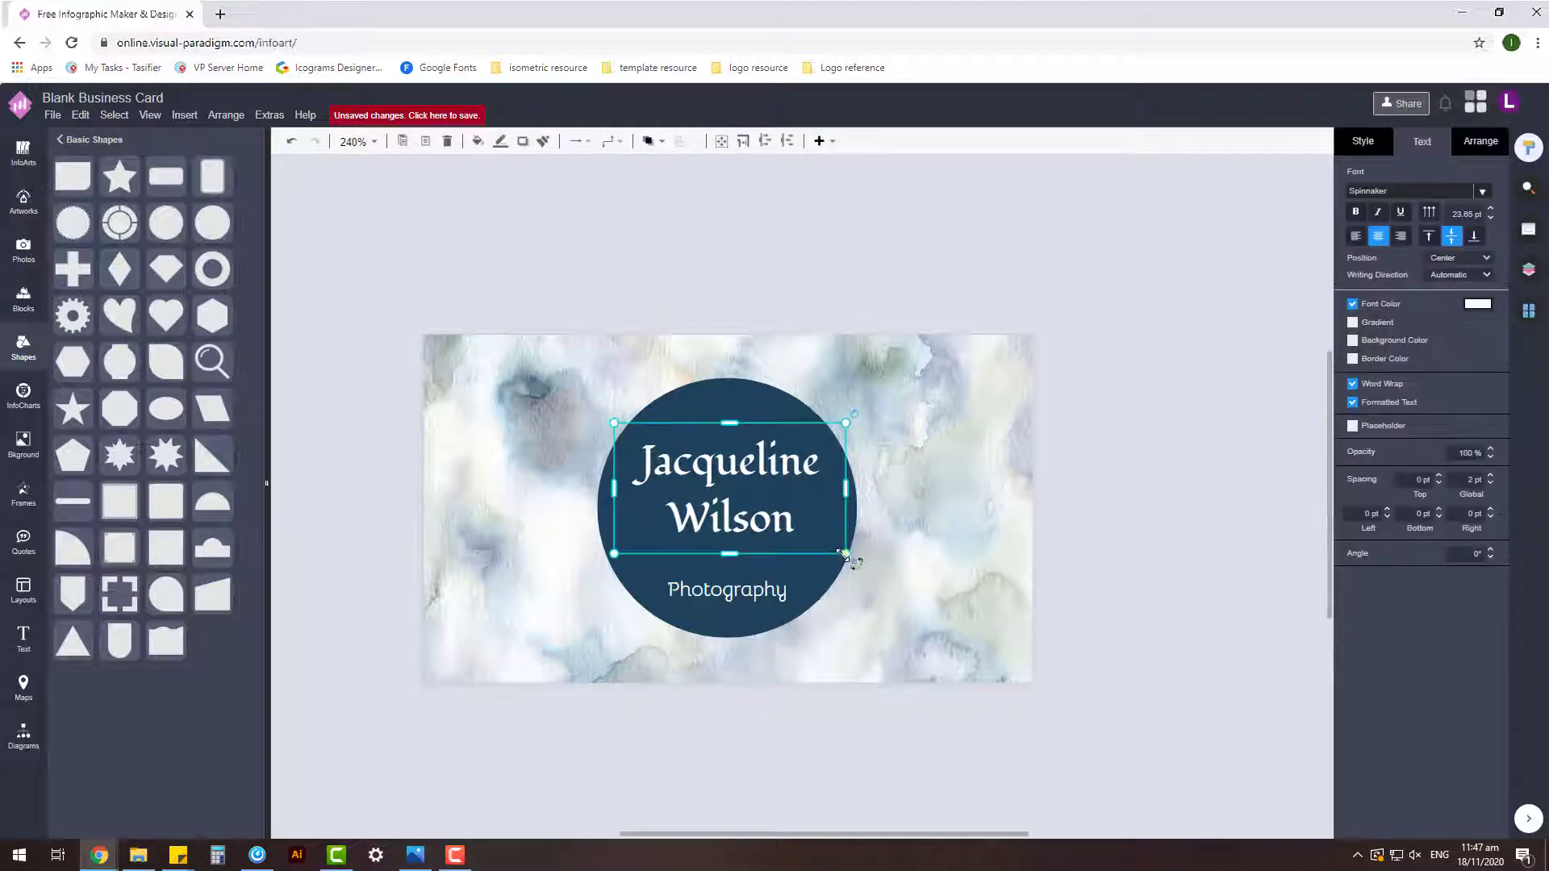
pyautogui.moveTo(791, 510); pyautogui.dragTo(766, 522)
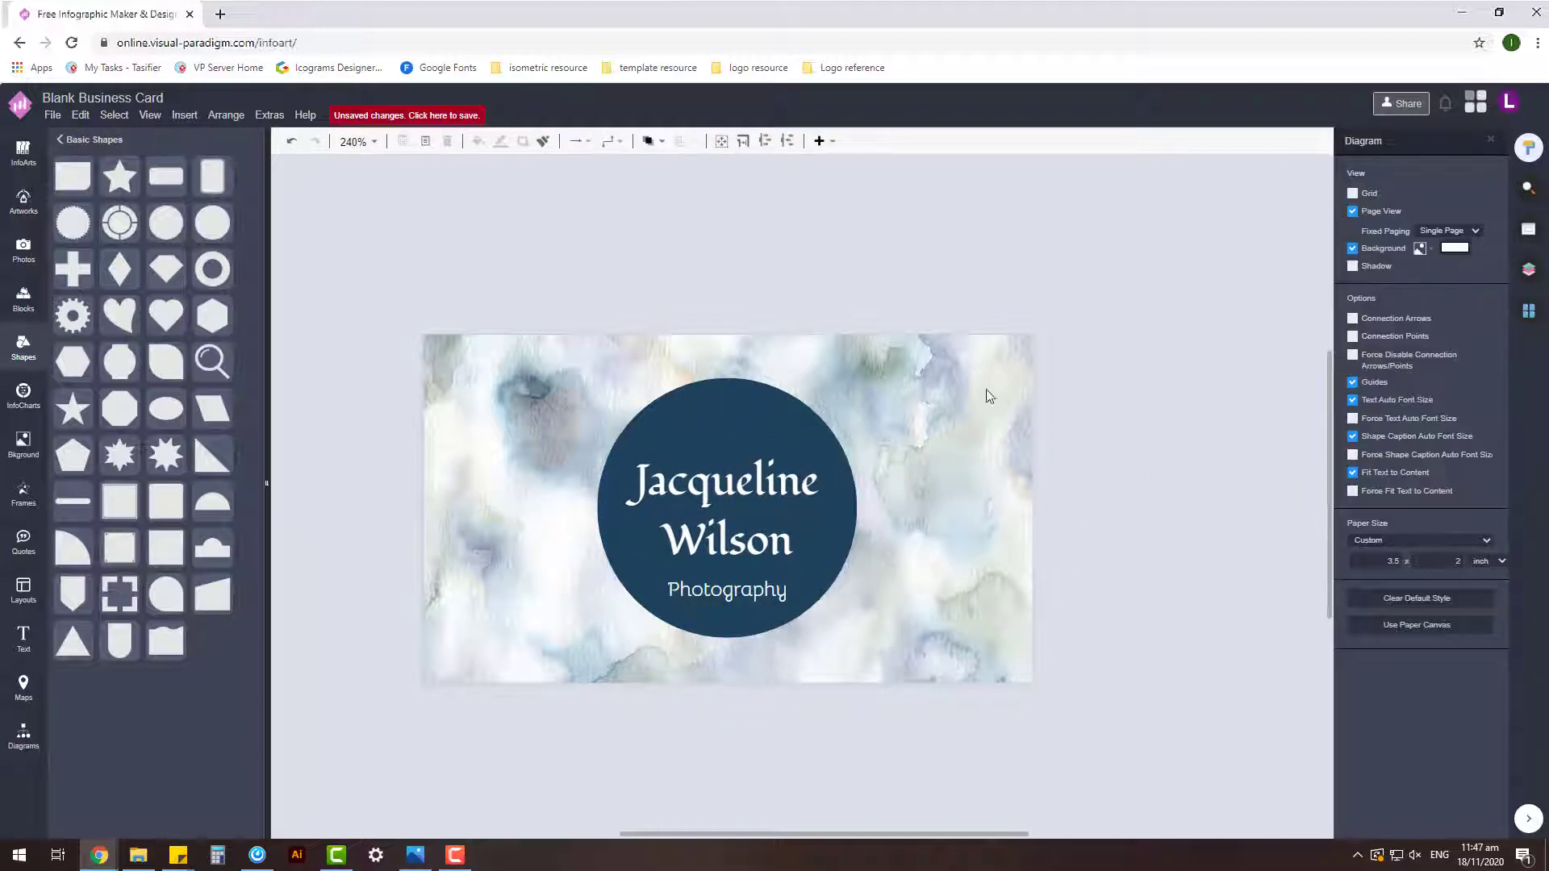
pyautogui.click(777, 587)
pyautogui.moveTo(759, 587); pyautogui.dragTo(767, 590)
pyautogui.click(1107, 528)
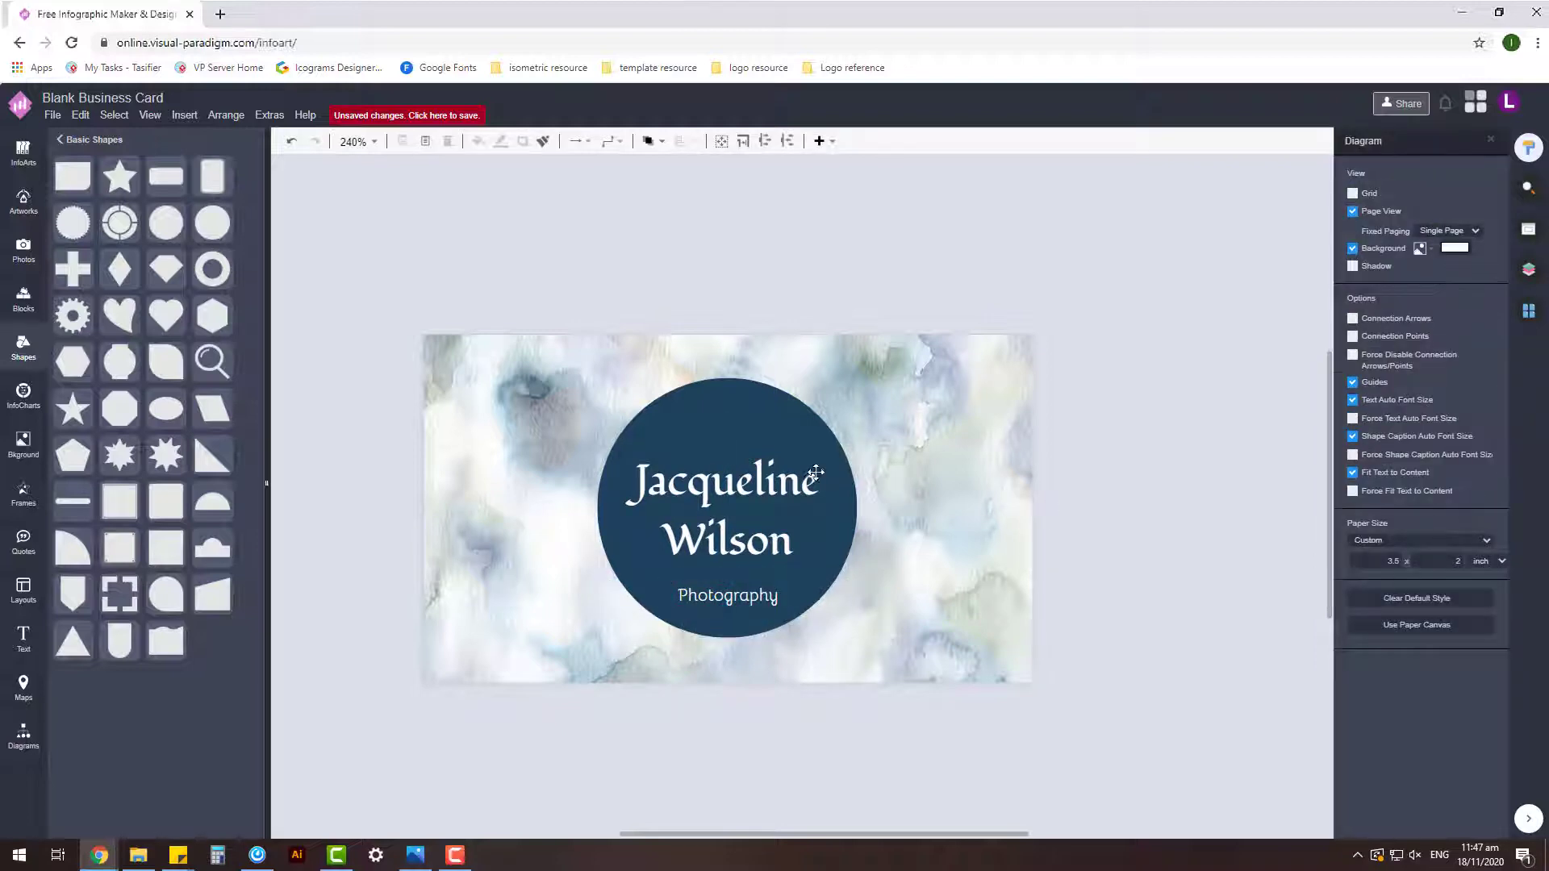
# - Shift the name text slightly right and down, and nudge the Photography text to balance them in the circle
pyautogui.moveTo(816, 473); pyautogui.dragTo(814, 510)
pyautogui.click(1163, 546)
pyautogui.click(1101, 516)
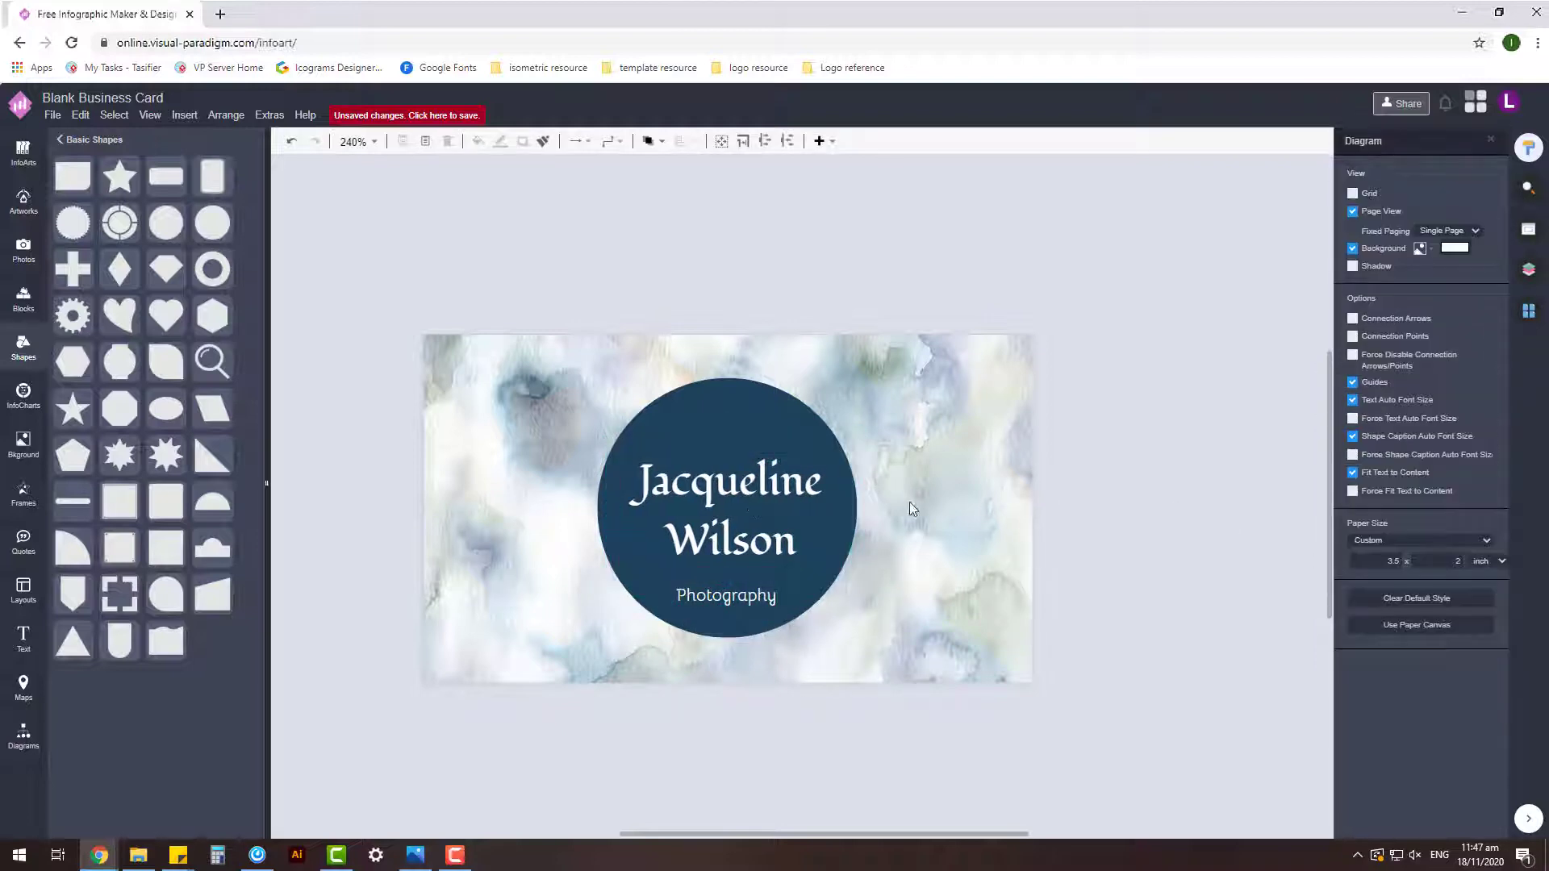
pyautogui.moveTo(751, 595); pyautogui.dragTo(749, 595)
pyautogui.click(1097, 520)
pyautogui.click(1086, 528)
pyautogui.moveTo(737, 526); pyautogui.dragTo(774, 518)
pyautogui.click(1100, 493)
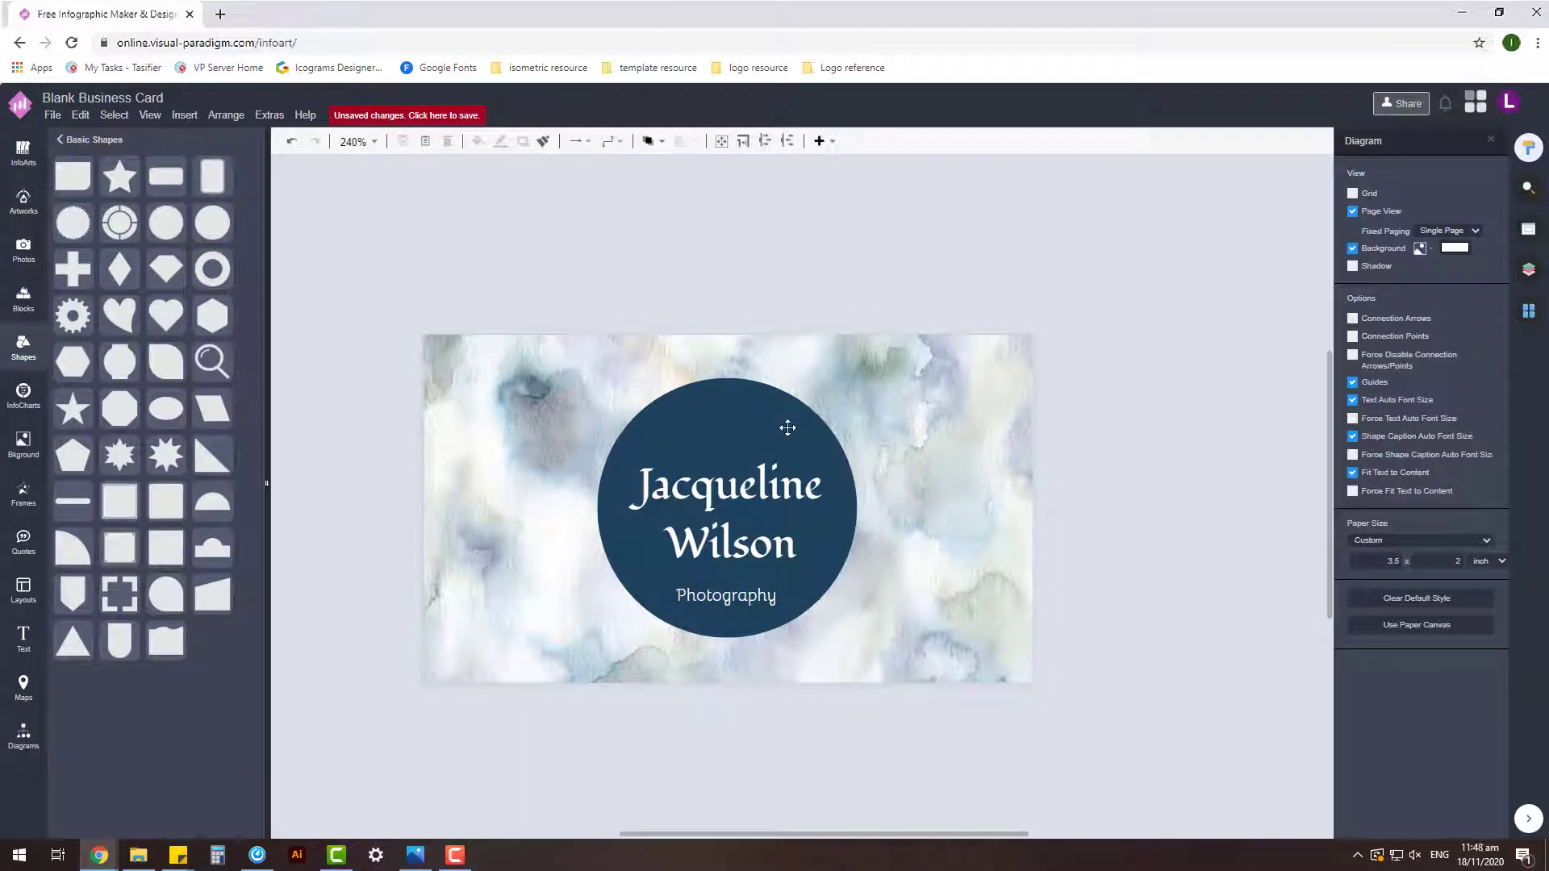
# - Fine-tune the Photography text's horizontal centering and lower the name text slightly toward it
pyautogui.click(769, 502)
pyautogui.click(888, 602)
pyautogui.moveTo(750, 595); pyautogui.dragTo(751, 596)
pyautogui.click(885, 605)
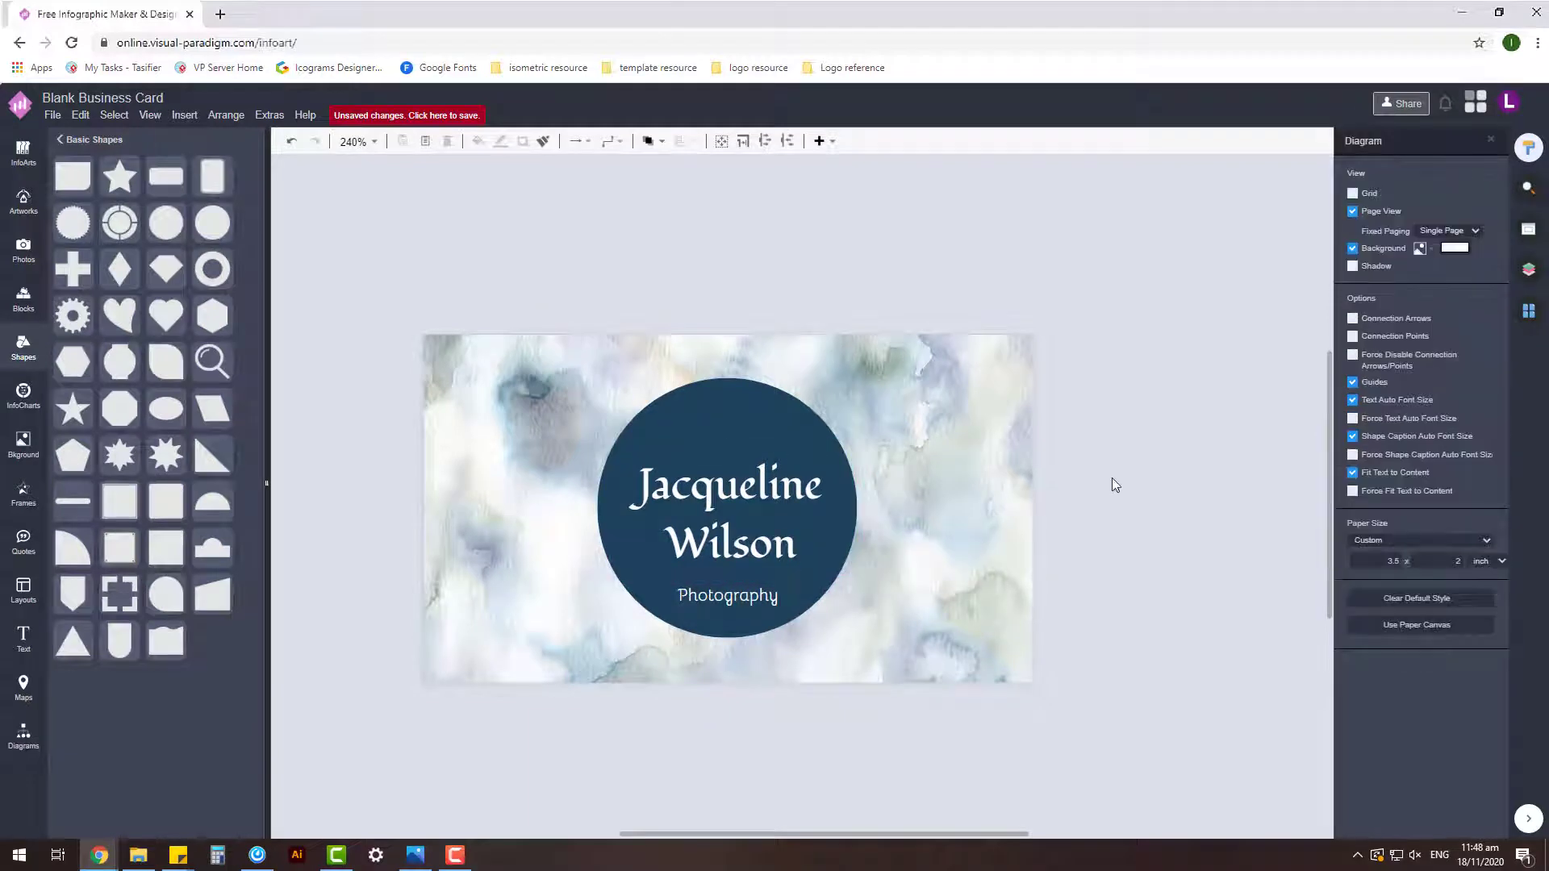
pyautogui.moveTo(542, 427); pyautogui.dragTo(519, 412)
pyautogui.moveTo(713, 468); pyautogui.dragTo(714, 471)
pyautogui.click(1154, 508)
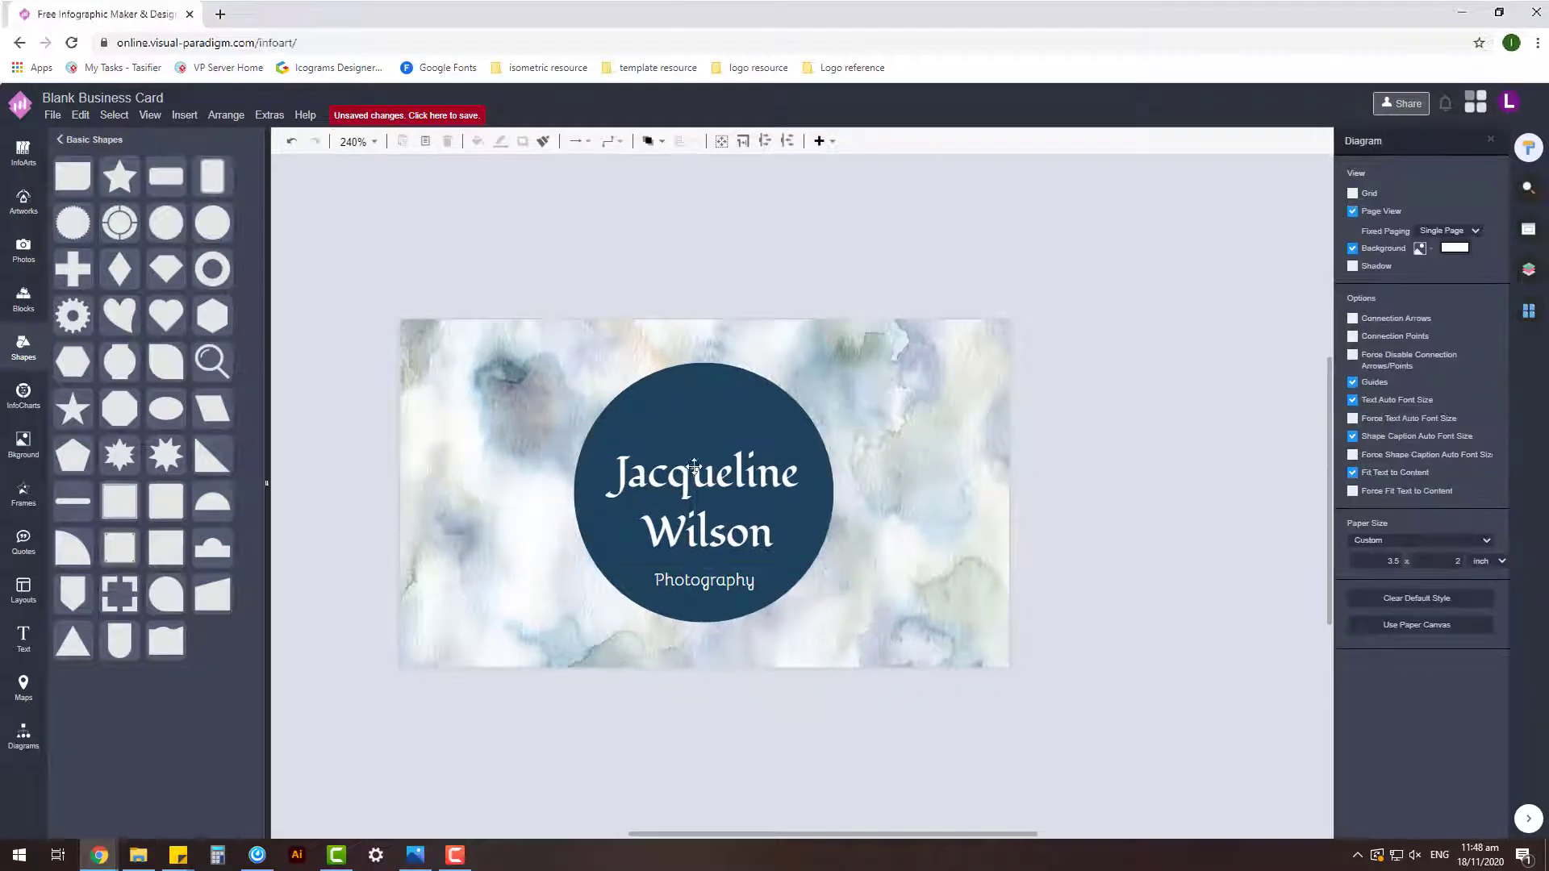
# - Place a silhouette flourish divider from the Decorative Elements artworks above the name inside the circle
pyautogui.click(23, 299)
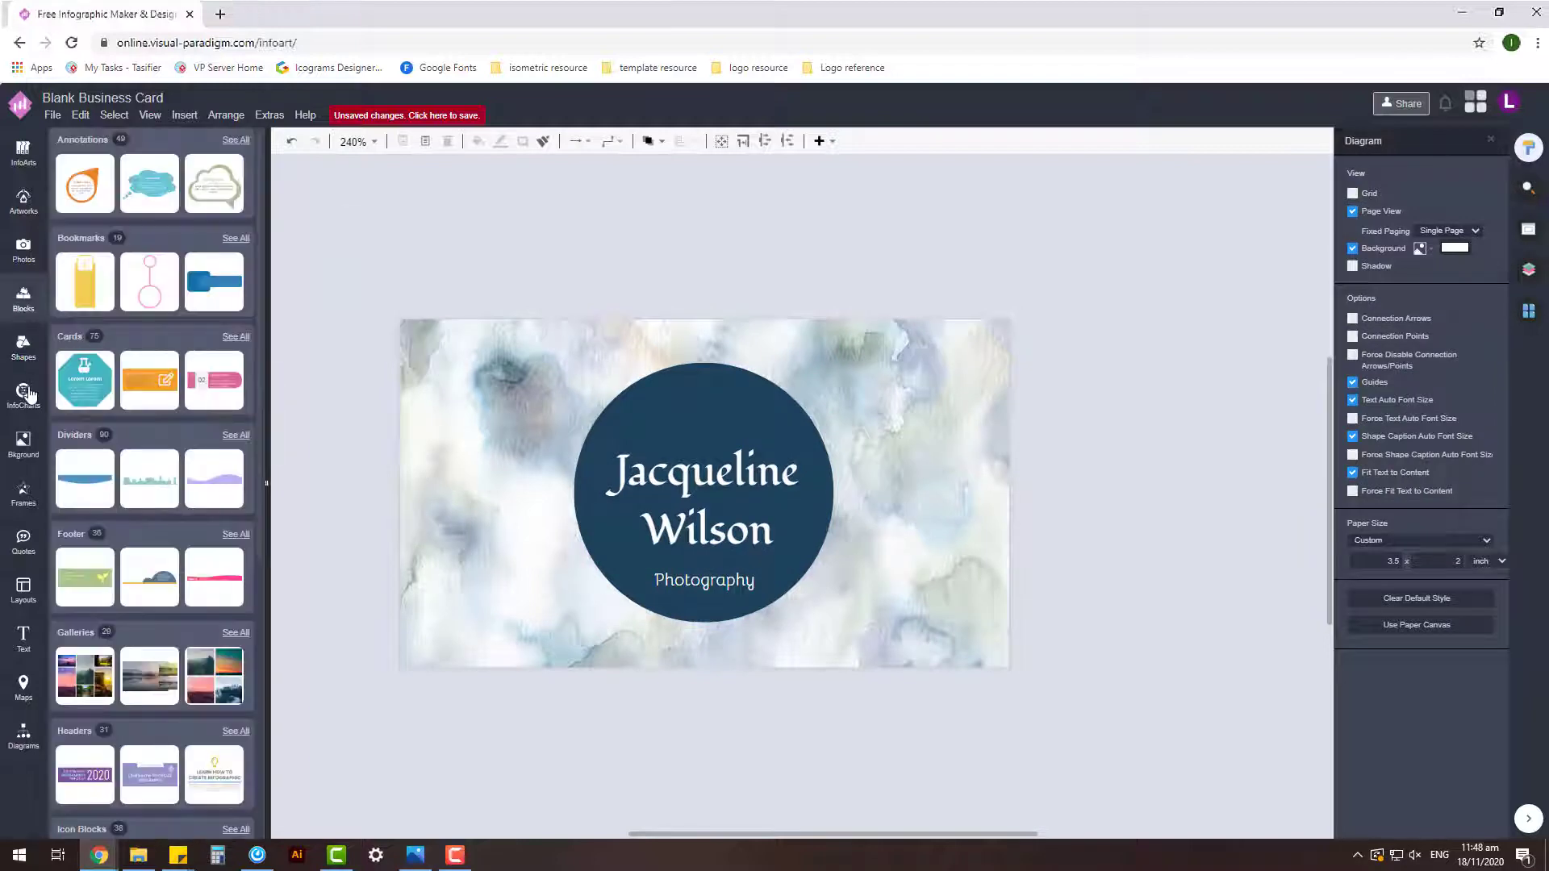
pyautogui.click(22, 201)
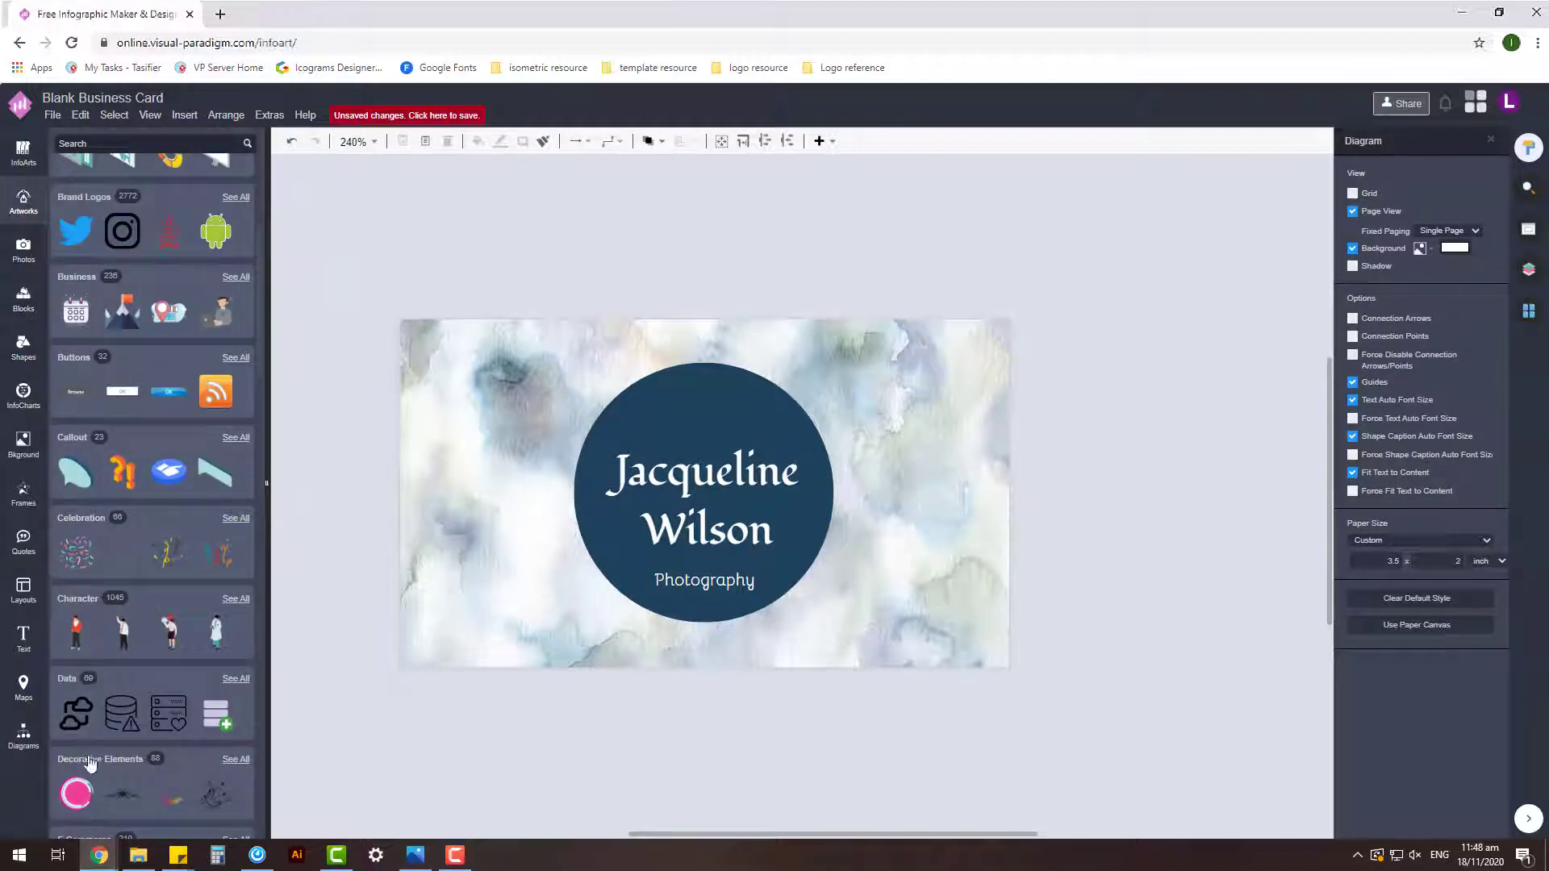
pyautogui.click(90, 764)
pyautogui.click(103, 183)
pyautogui.scroll(-1, 212, 517)
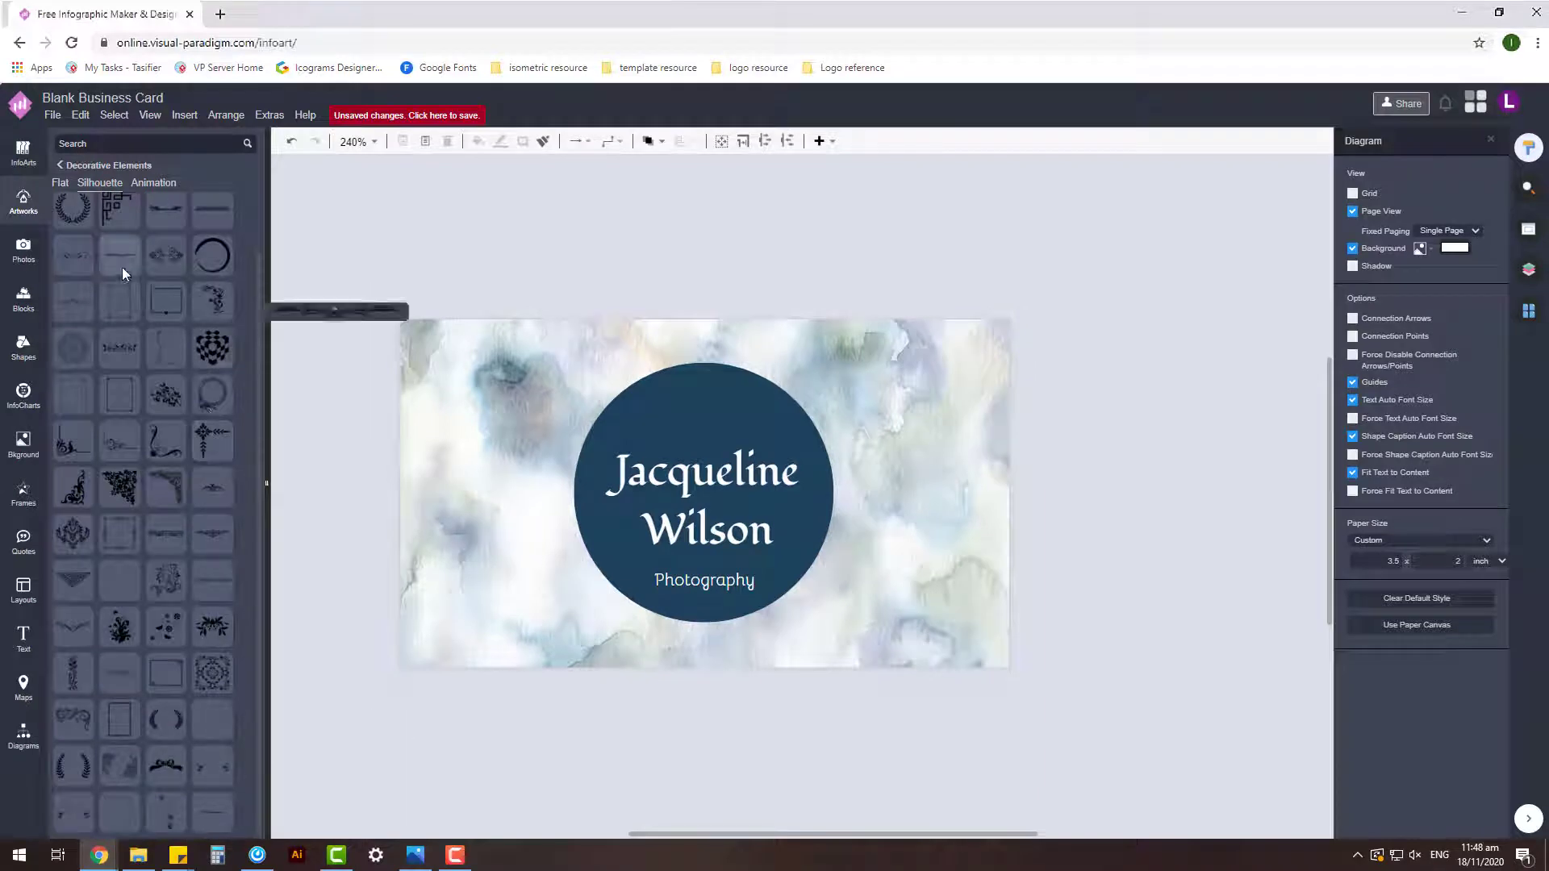
pyautogui.moveTo(261, 484); pyautogui.dragTo(788, 409)
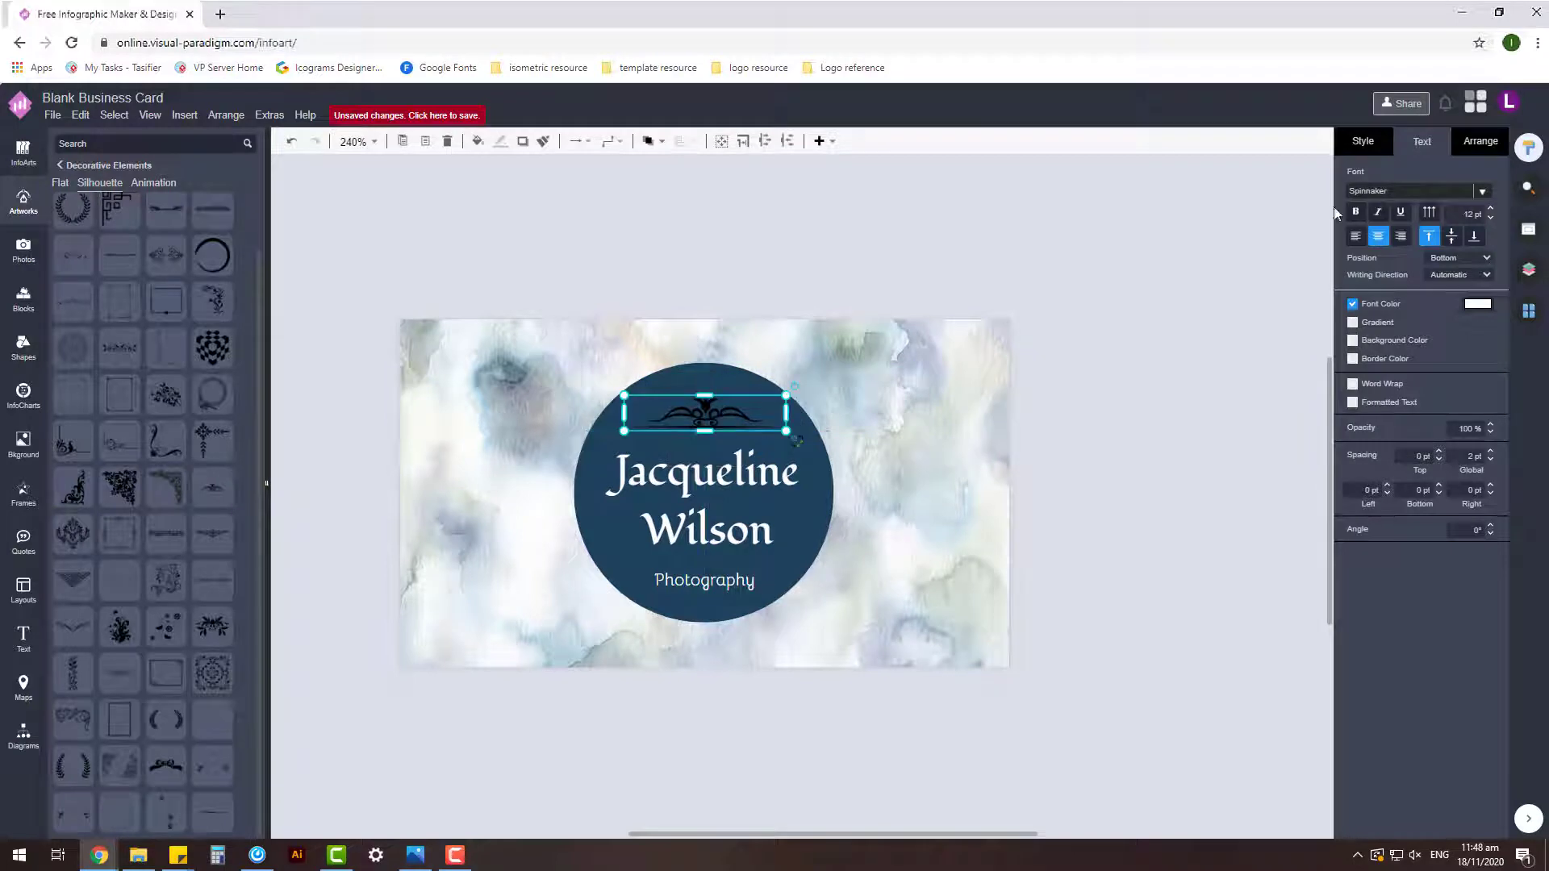
# - Recolor the flourish white
pyautogui.click(1363, 141)
pyautogui.click(1356, 198)
pyautogui.click(1493, 529)
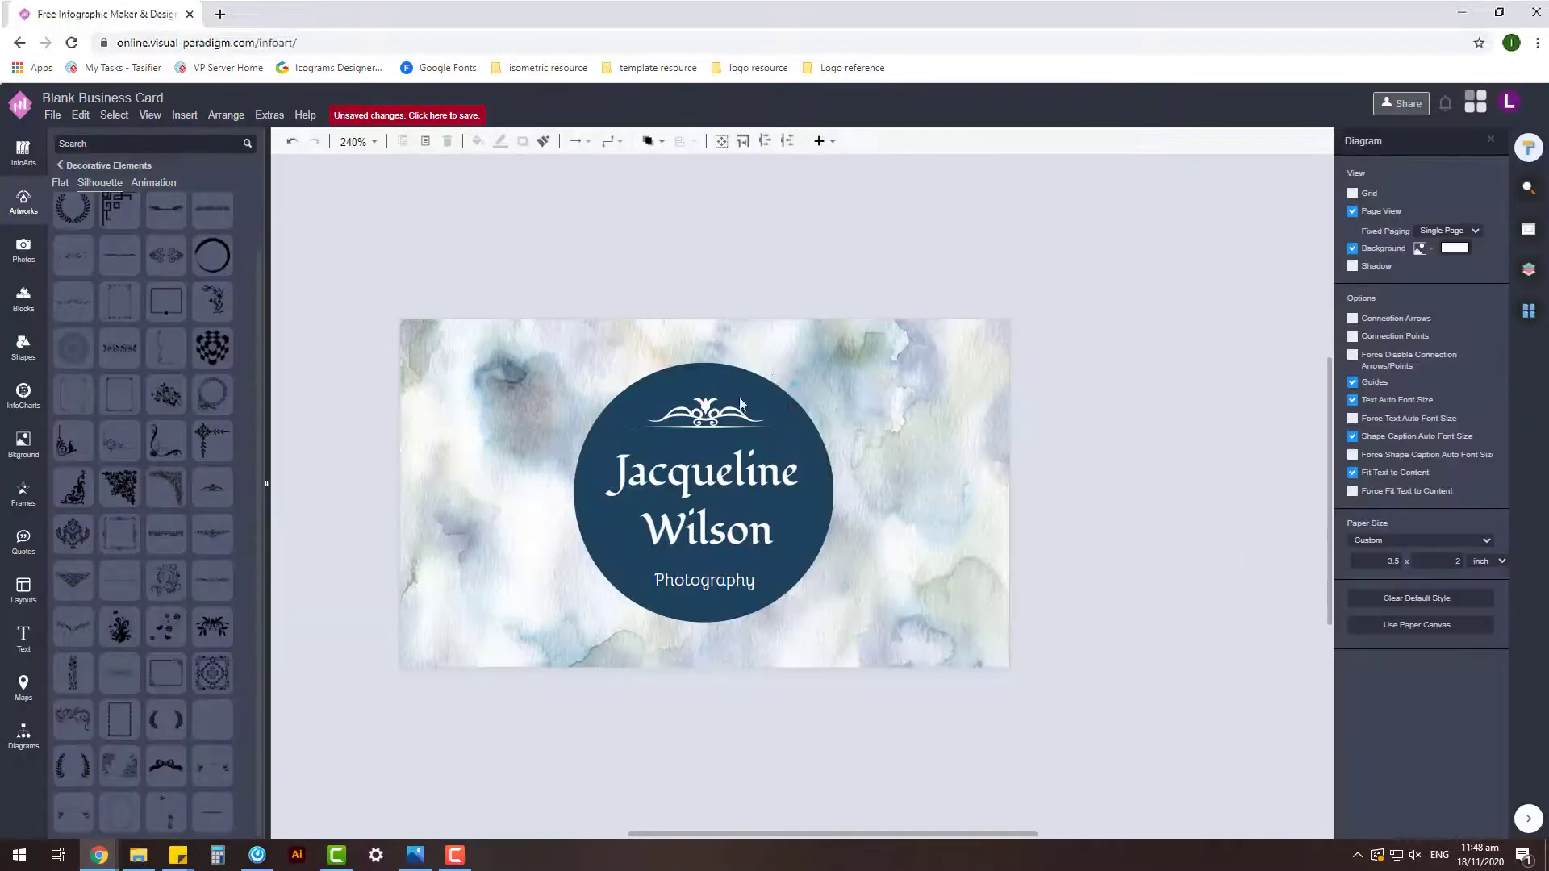
pyautogui.click(1103, 387)
# - Move the name, the Photography text and the flourish slightly higher within the circle
pyautogui.click(721, 497)
pyautogui.moveTo(721, 497); pyautogui.dragTo(742, 469)
pyautogui.click(1079, 463)
pyautogui.click(744, 475)
pyautogui.click(1087, 500)
pyautogui.click(743, 465)
pyautogui.click(1085, 484)
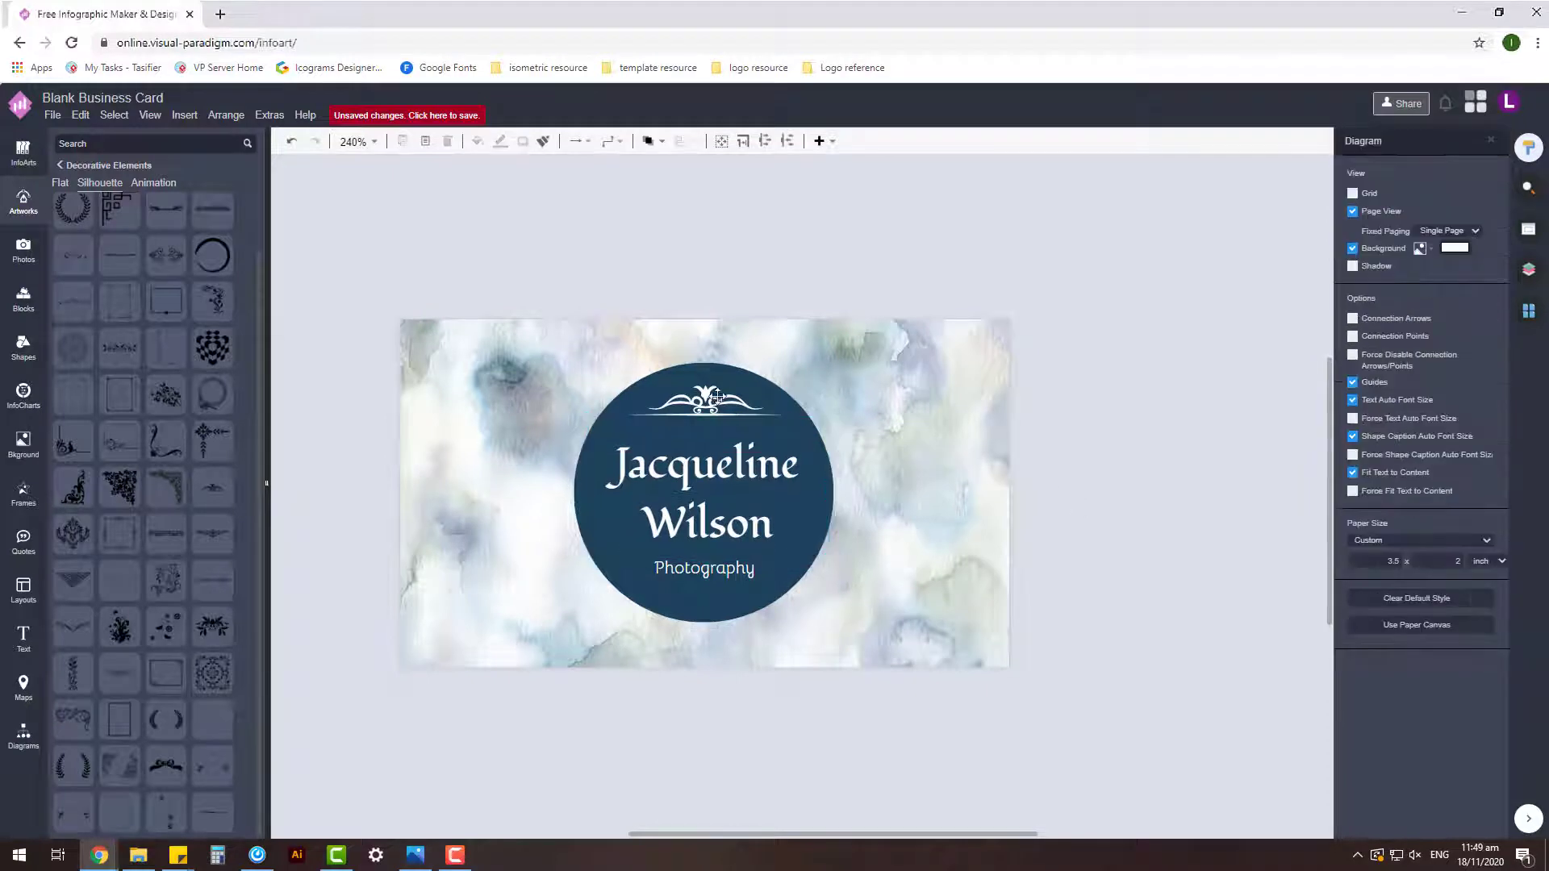
pyautogui.moveTo(718, 396); pyautogui.dragTo(717, 399)
pyautogui.click(1081, 484)
# - Select the flourish, name and Photography text together and nudge them slightly down
pyautogui.click(690, 405)
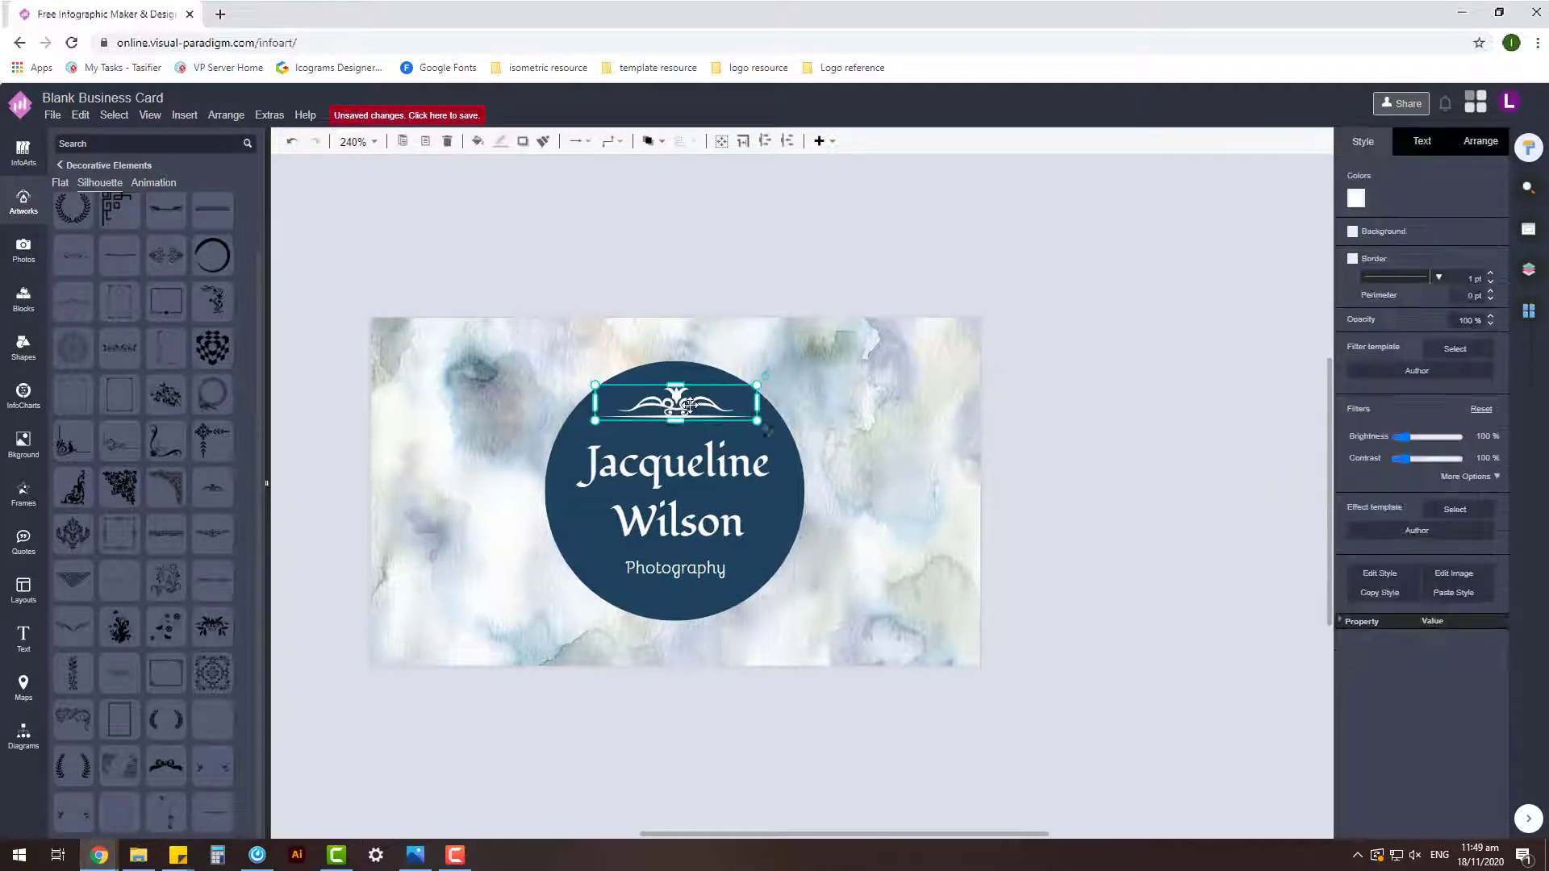
pyautogui.keyDown('shift'); pyautogui.click(695, 464); pyautogui.keyUp('shift')
pyautogui.keyDown('shift'); pyautogui.click(695, 568); pyautogui.keyUp('shift')
pyautogui.press('Down')
pyautogui.press('Down')
pyautogui.click(1087, 501)
# - Fine-tune the vertical spacing by lowering the Photography text and raising the name and flourish slightly
pyautogui.click(761, 557)
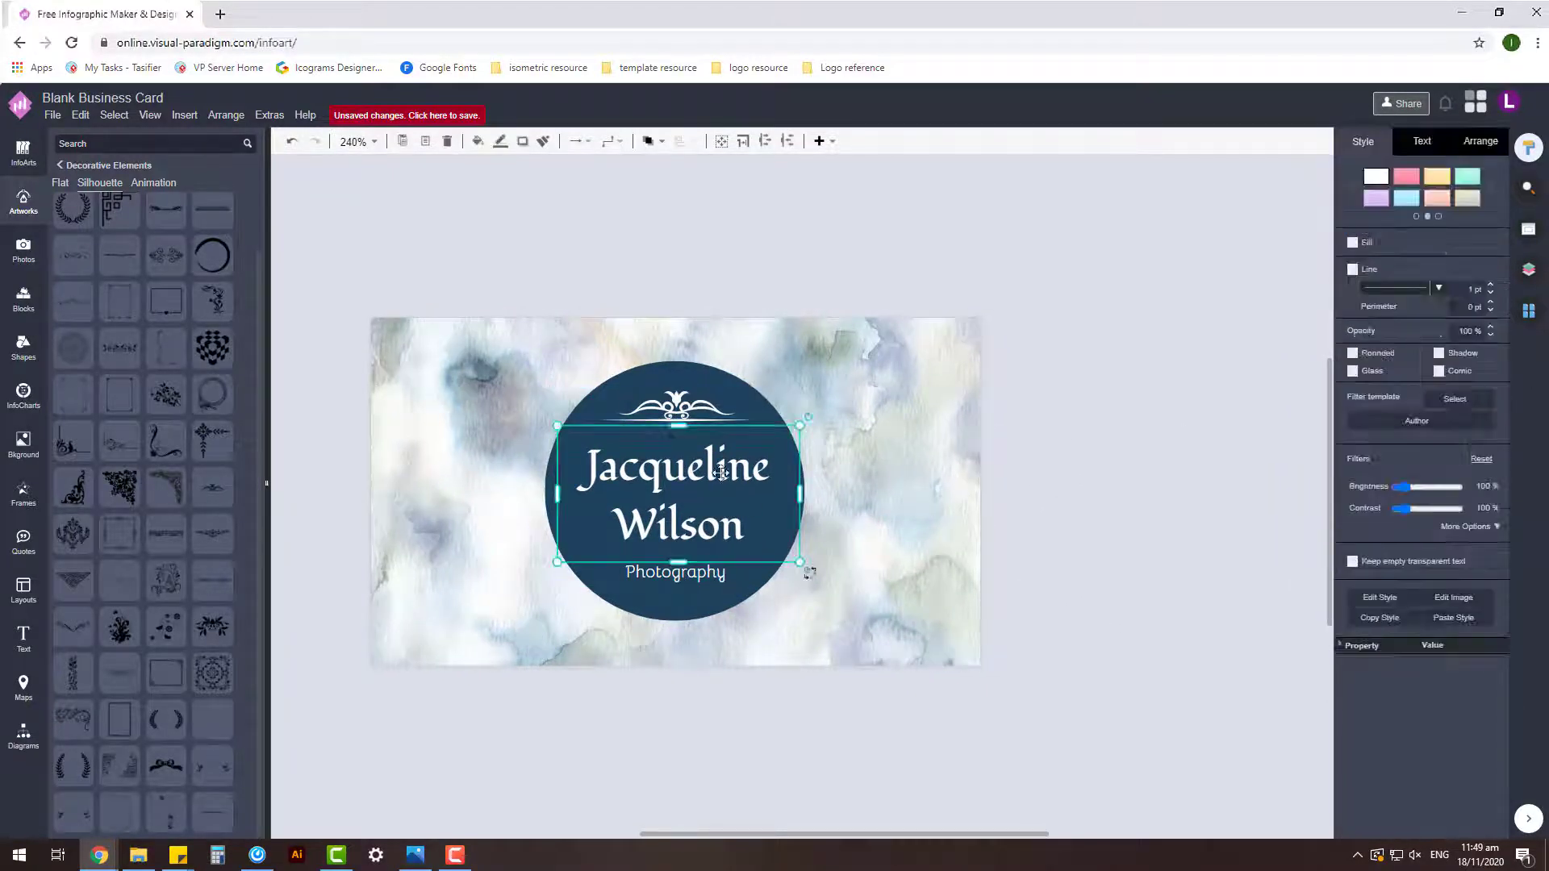
pyautogui.click(1050, 471)
pyautogui.click(714, 580)
pyautogui.press('Down')
pyautogui.click(1130, 476)
pyautogui.click(702, 517)
pyautogui.press('Up')
pyautogui.click(1162, 476)
pyautogui.click(679, 395)
pyautogui.press('Up')
pyautogui.press('Up')
pyautogui.click(1115, 436)
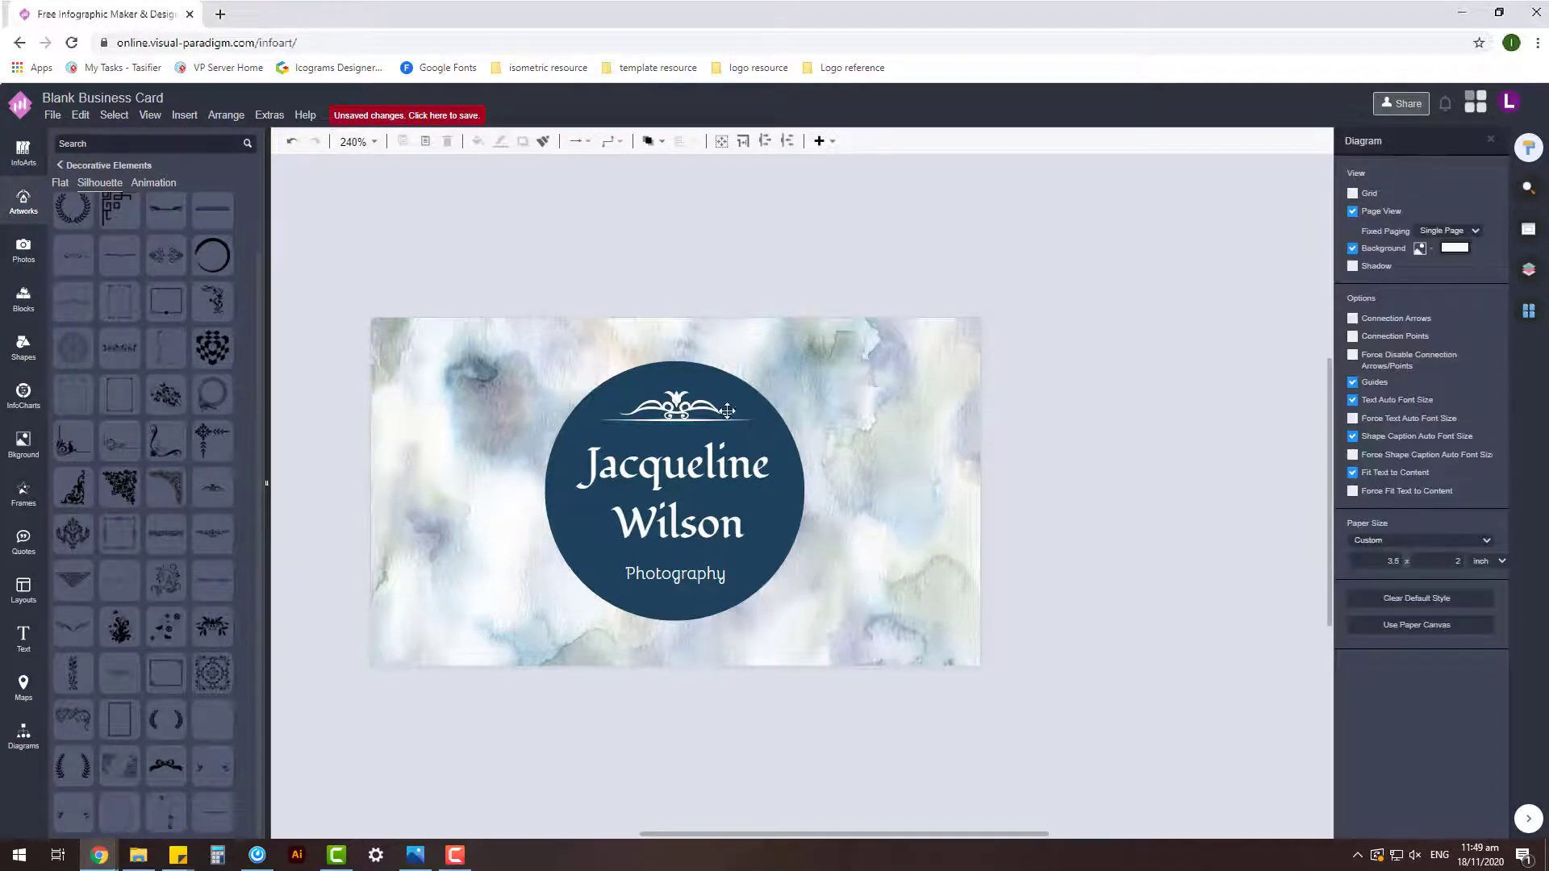
# - Raise the flourish, lower the Photography text and readjust the name's height to even out the gaps
pyautogui.click(730, 411)
pyautogui.click(1115, 423)
pyautogui.click(701, 484)
pyautogui.press('Up')
pyautogui.click(1115, 476)
pyautogui.click(685, 574)
pyautogui.press('Down')
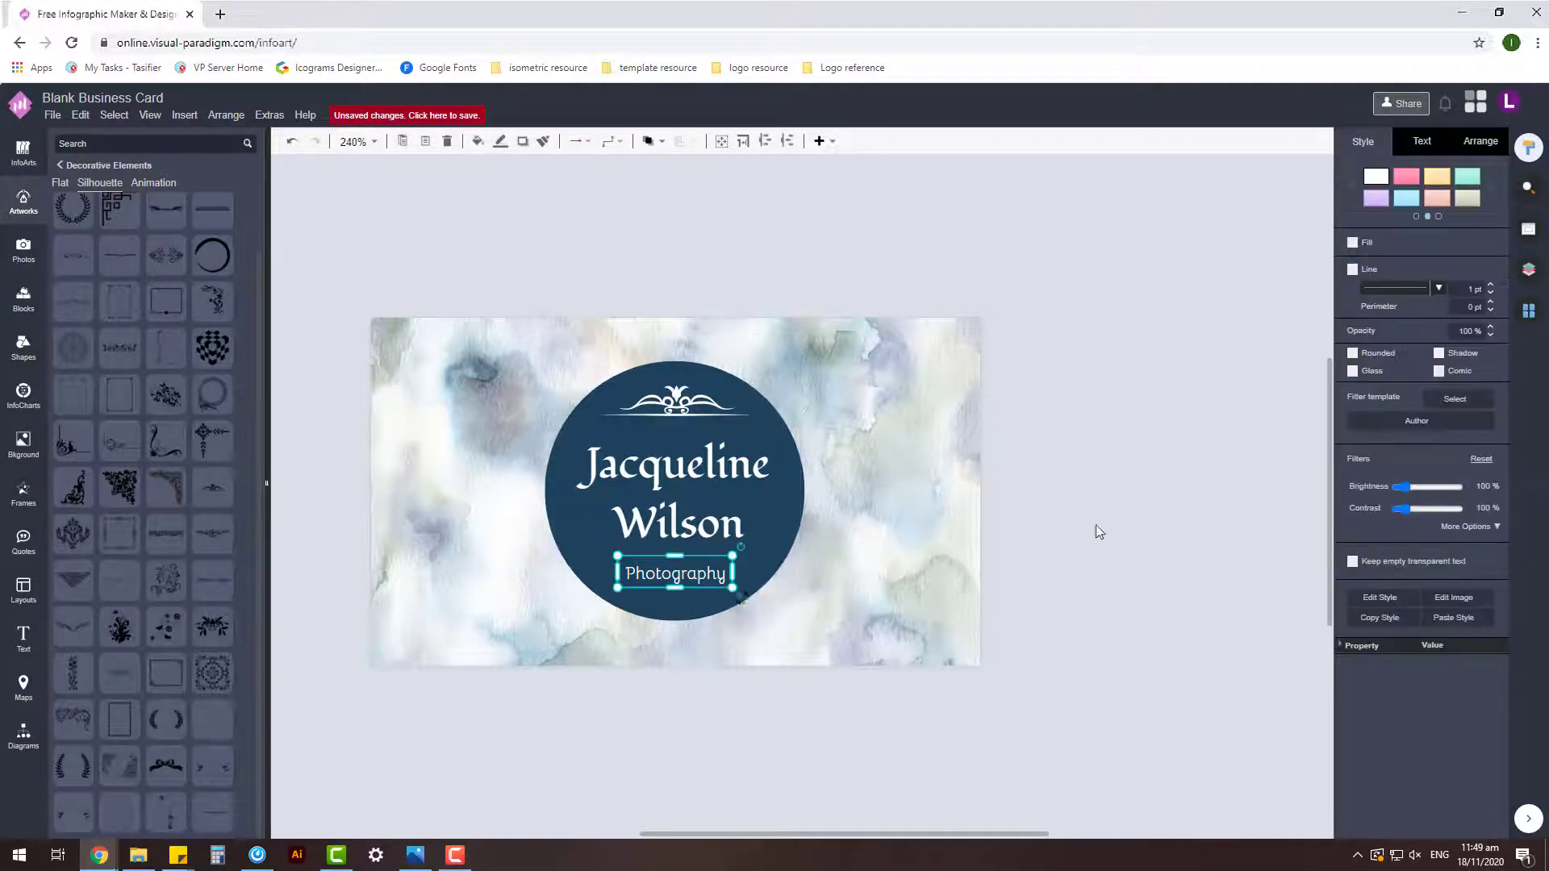
pyautogui.click(1096, 531)
pyautogui.click(724, 465)
pyautogui.press('Down')
pyautogui.press('Down')
pyautogui.click(1039, 500)
# - Shrink the circle together with its flourish and texts slightly and recenter the group on the card
pyautogui.moveTo(1110, 662); pyautogui.dragTo(495, 477)
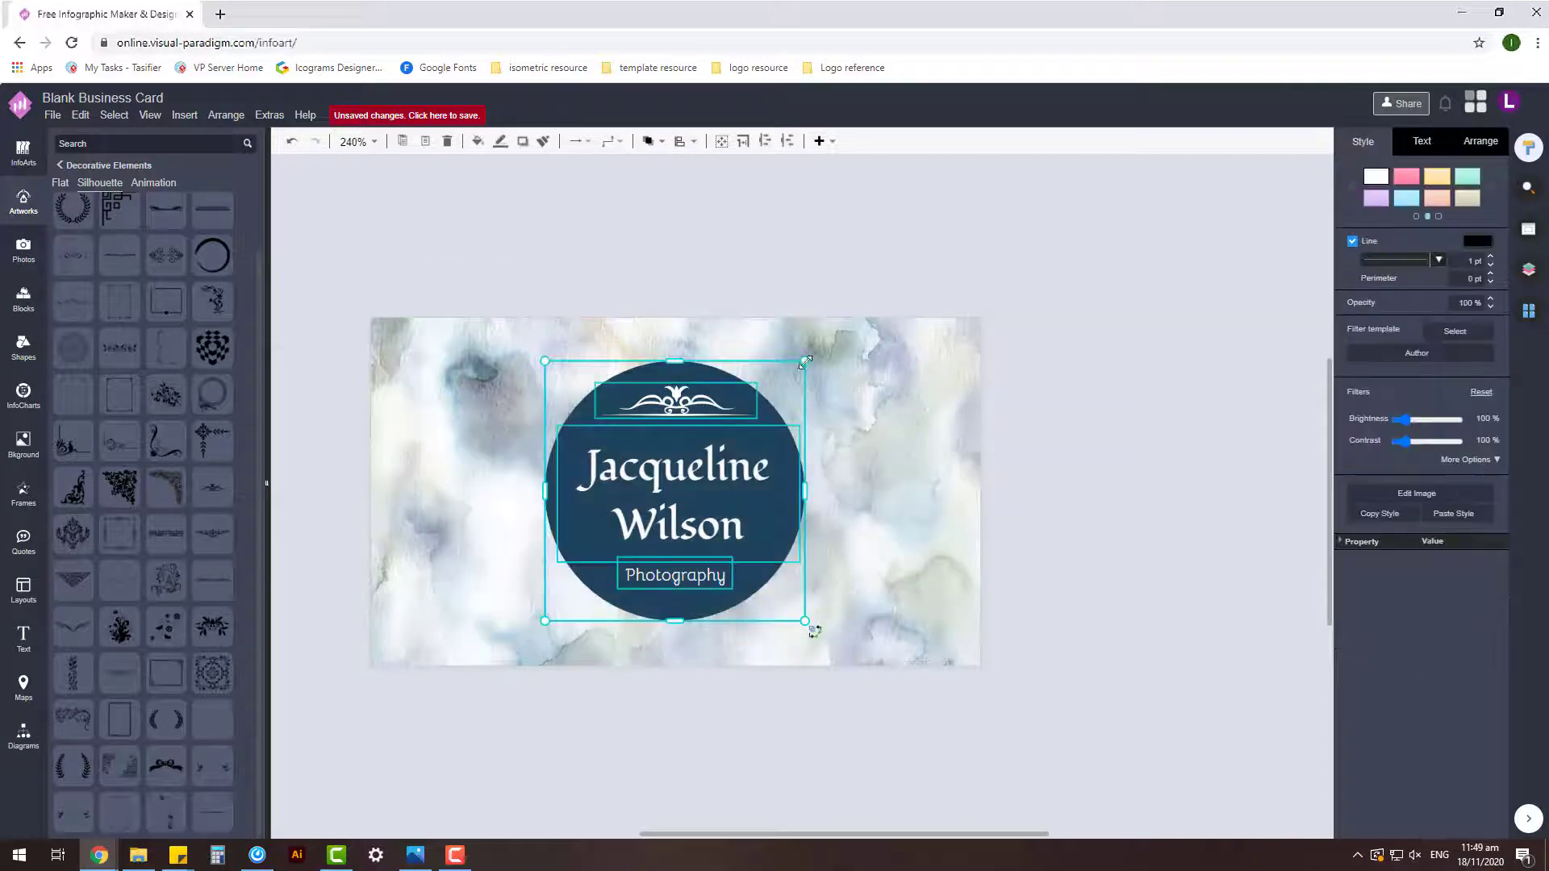
pyautogui.moveTo(729, 475); pyautogui.dragTo(730, 473)
pyautogui.moveTo(796, 425); pyautogui.dragTo(789, 433)
pyautogui.press('Up')
pyautogui.press('Right')
pyautogui.click(1087, 478)
# - Nudge the name and Photography text slightly left, raise the name and flourish, and center the flourish in the circle
pyautogui.click(715, 474)
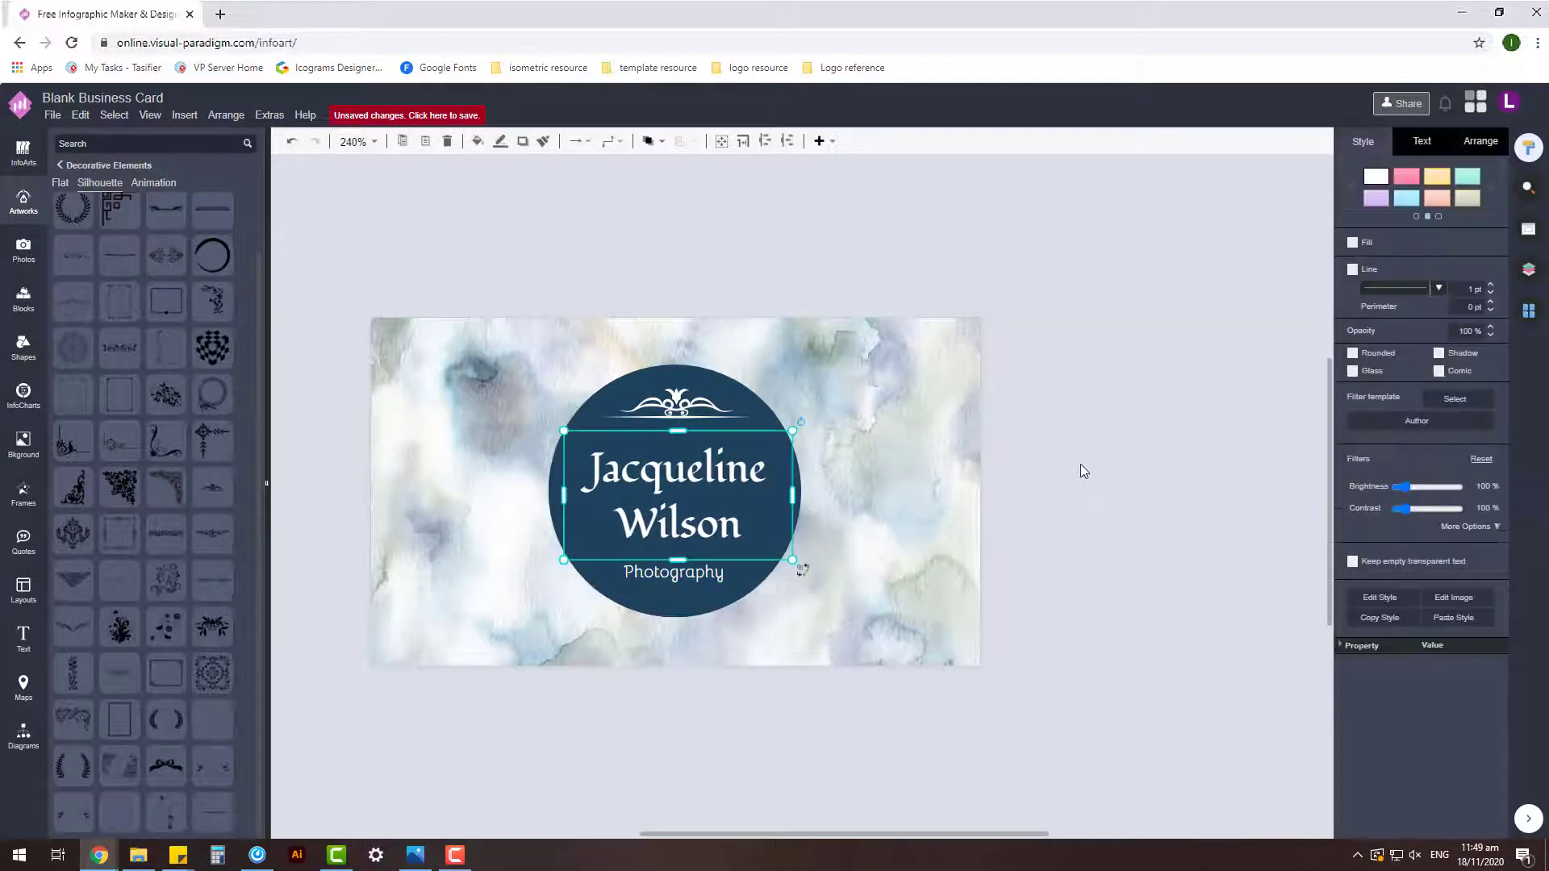
pyautogui.click(1081, 465)
pyautogui.click(698, 573)
pyautogui.click(1072, 543)
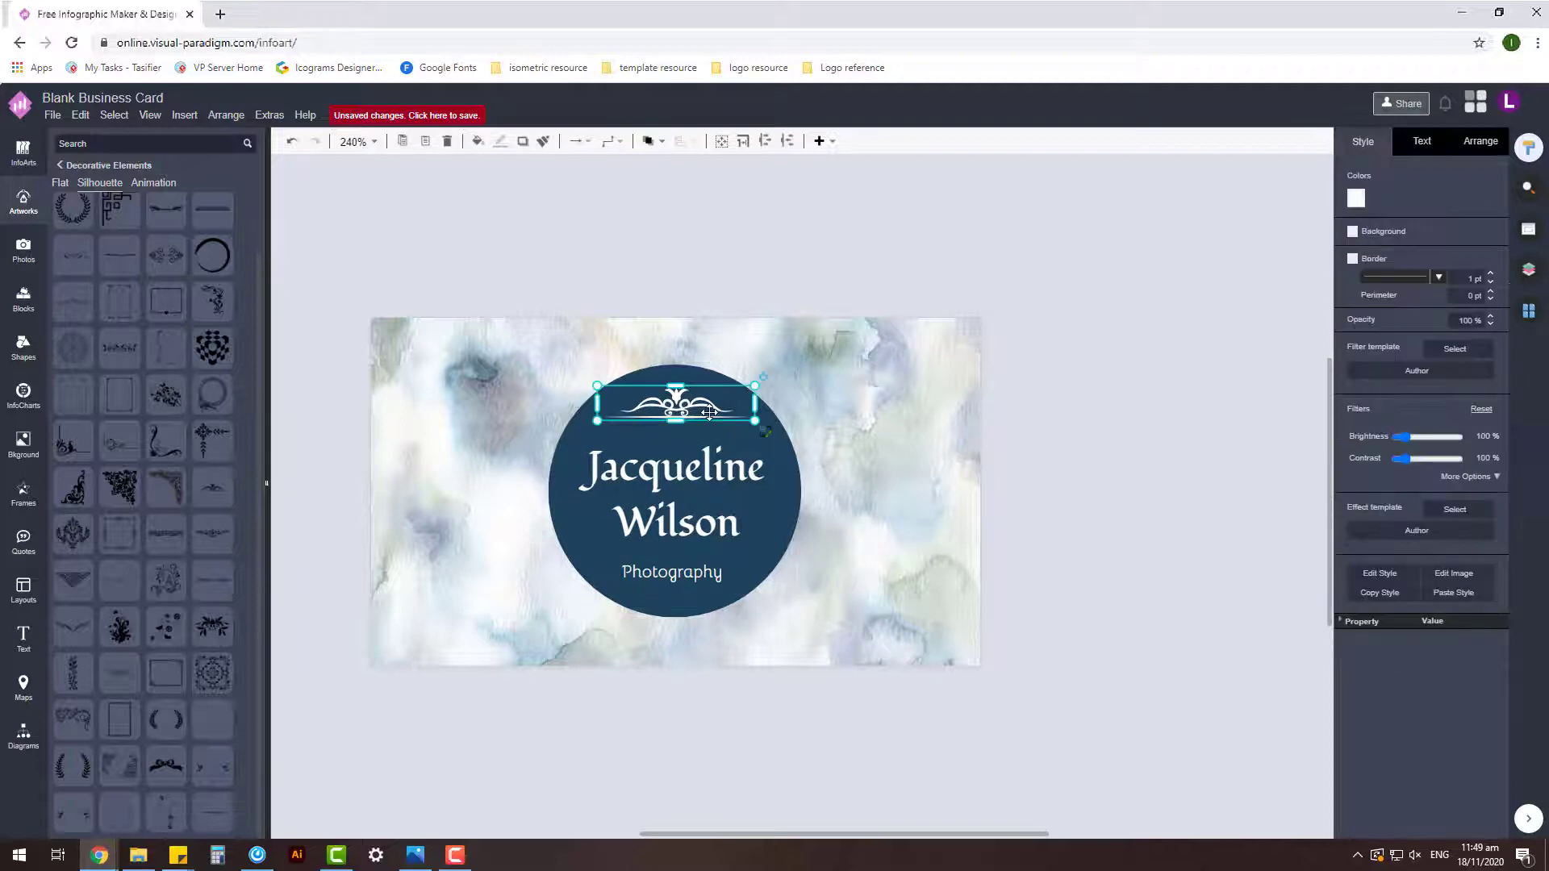
pyautogui.click(689, 573)
pyautogui.click(944, 554)
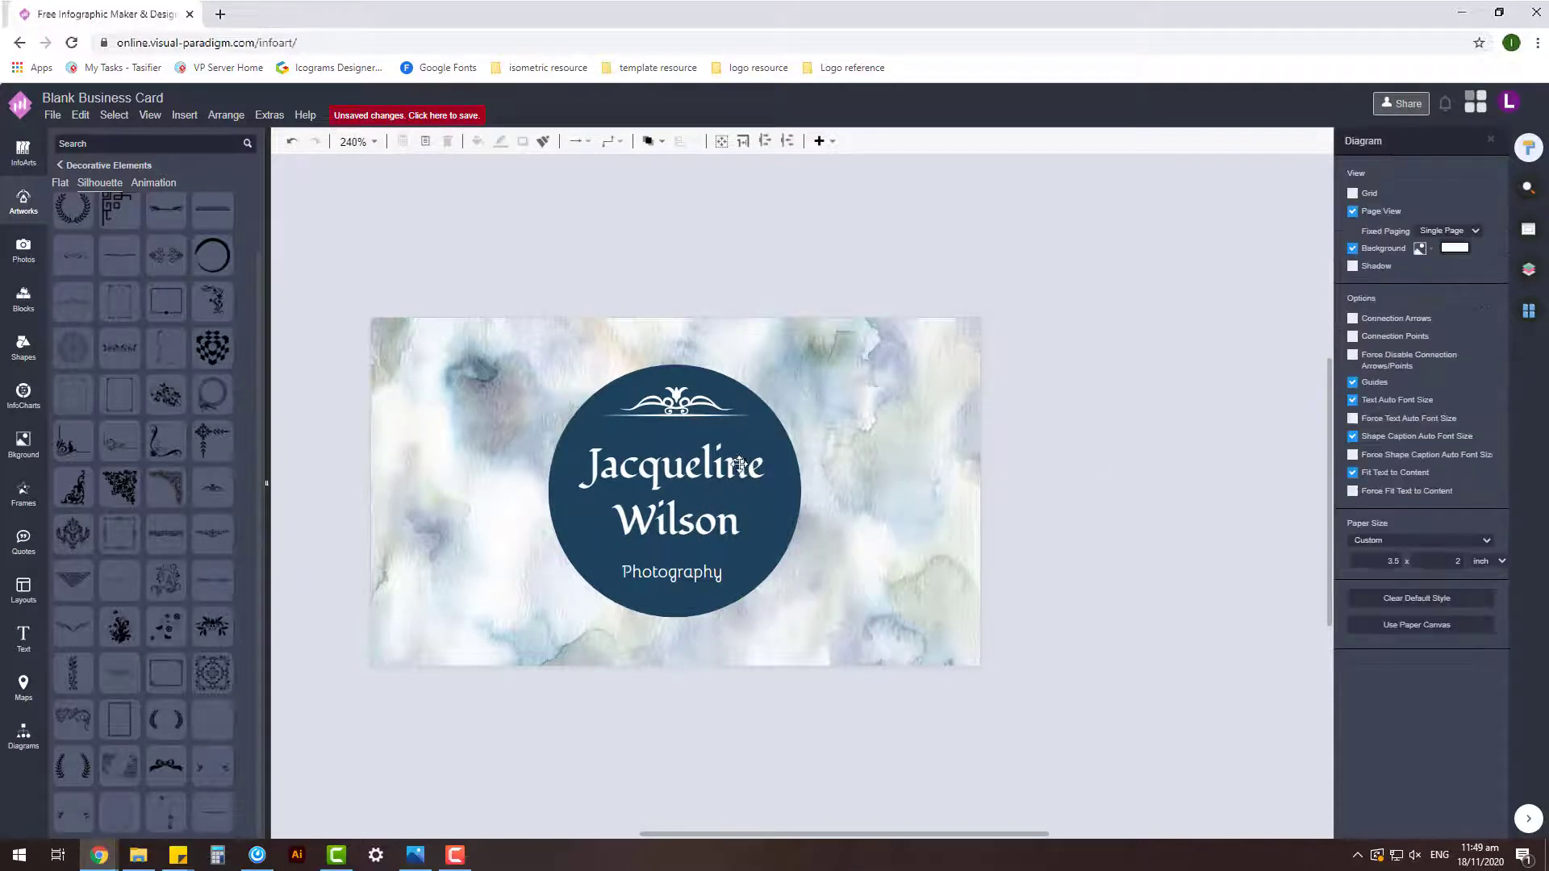
pyautogui.click(673, 399)
pyautogui.scroll(3, 726, 412)
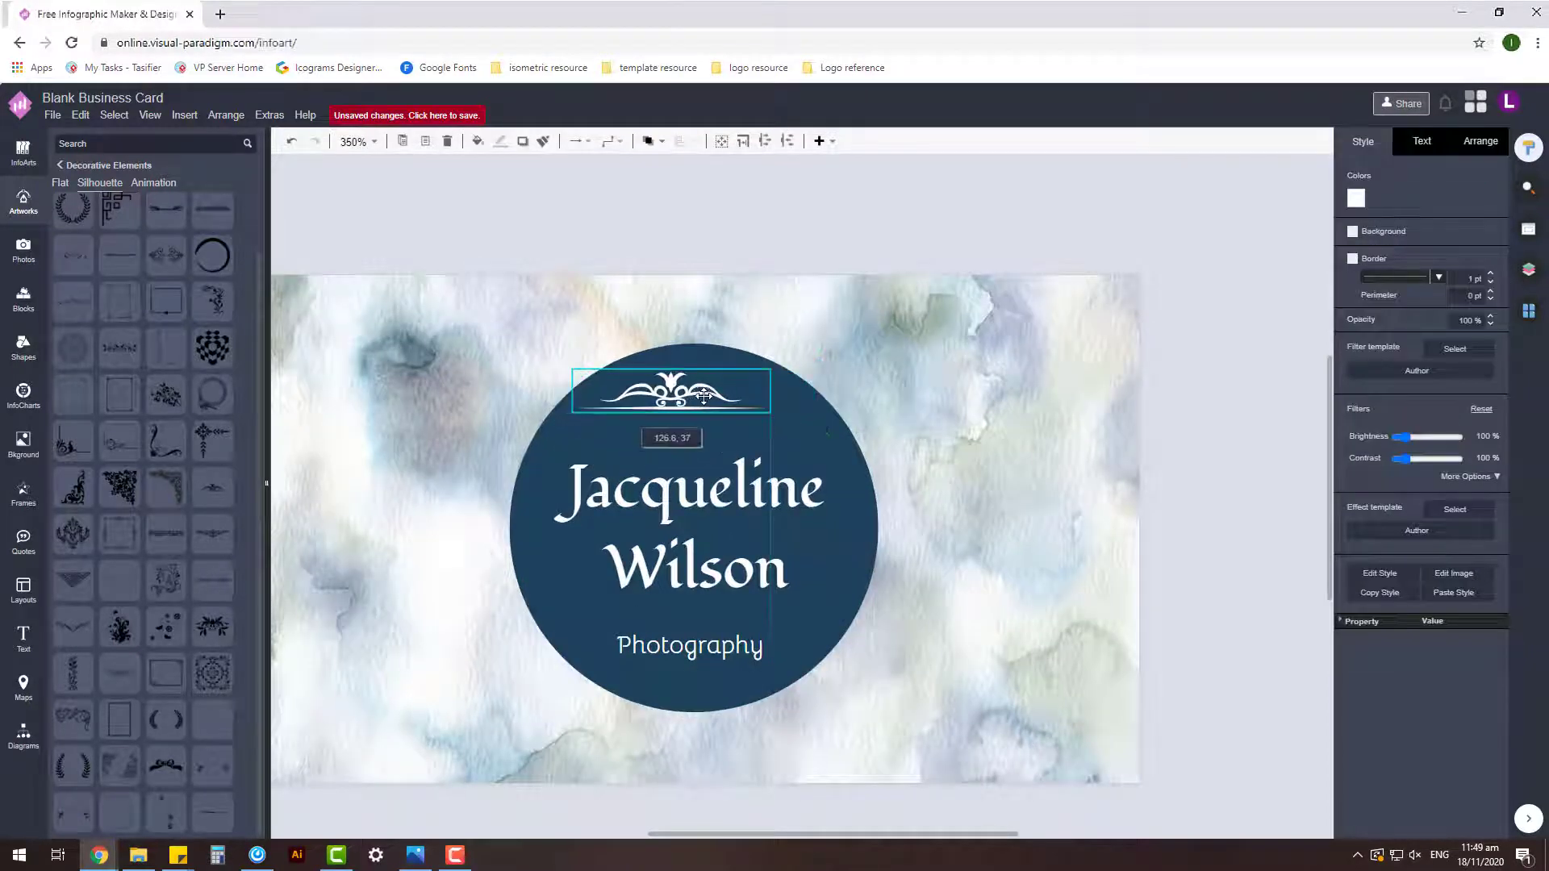
pyautogui.click(816, 294)
pyautogui.scroll(-2, 816, 294)
pyautogui.click(853, 361)
pyautogui.click(1205, 407)
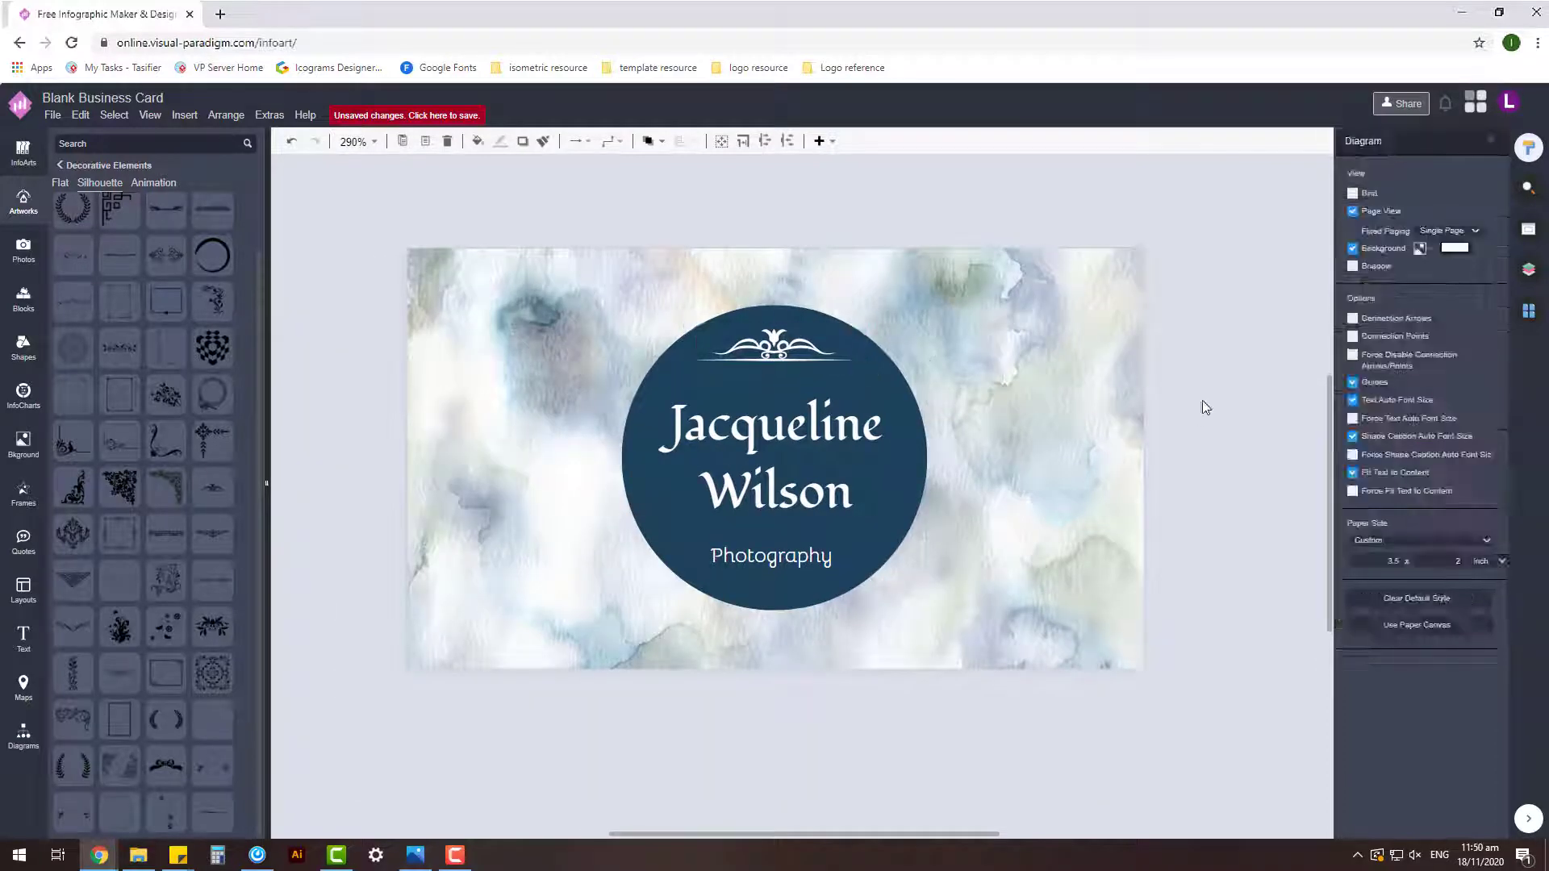
# - Enlarge the name text slightly inside the circle
pyautogui.scroll(-3, 817, 503)
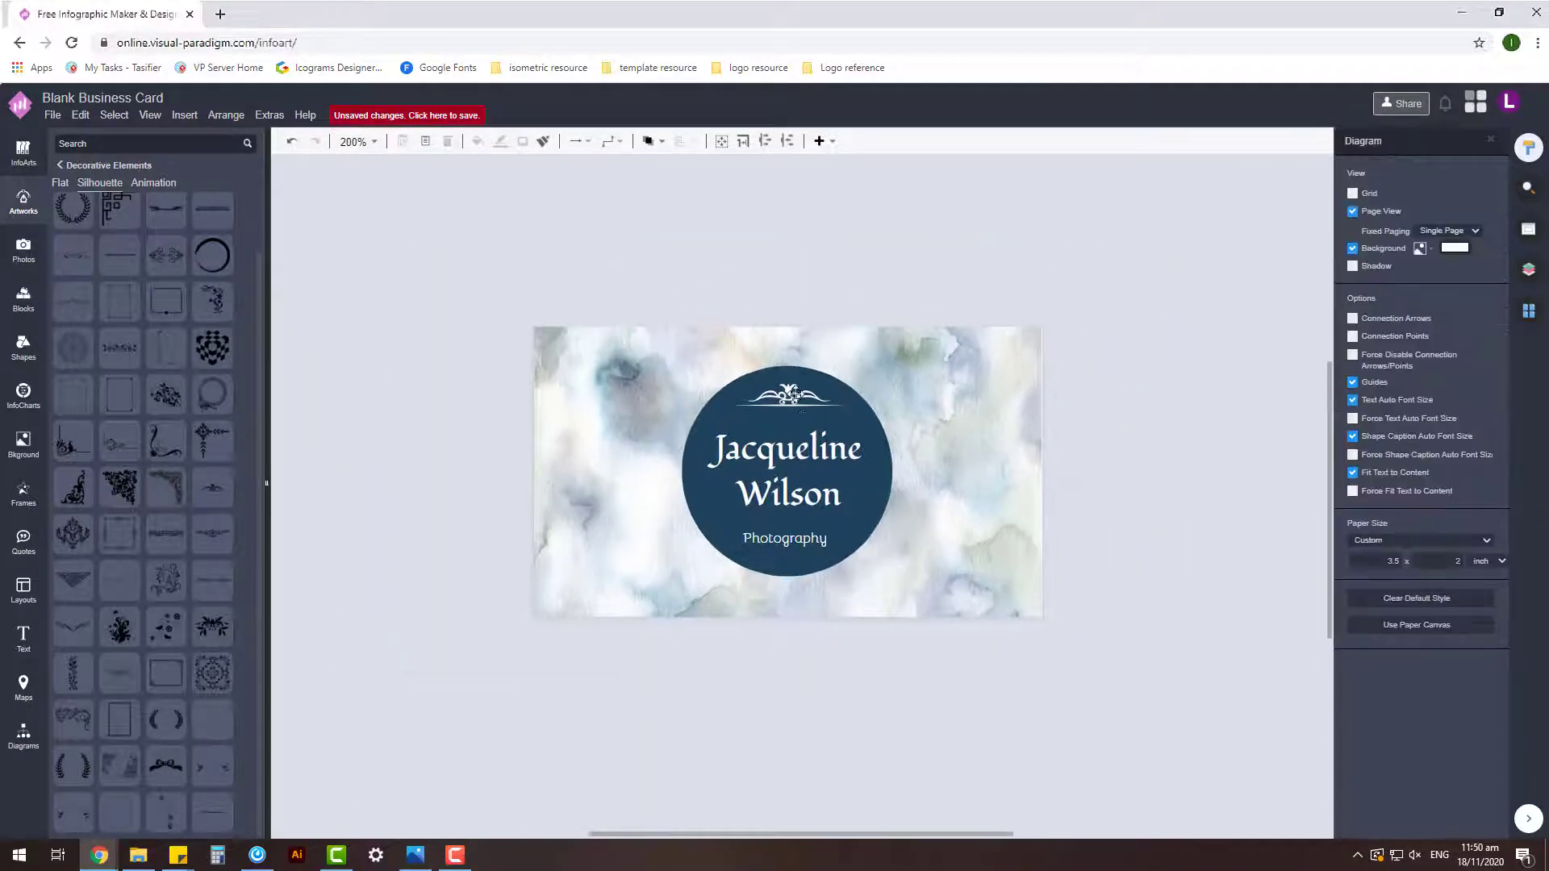
pyautogui.scroll(3, 874, 500)
pyautogui.click(874, 506)
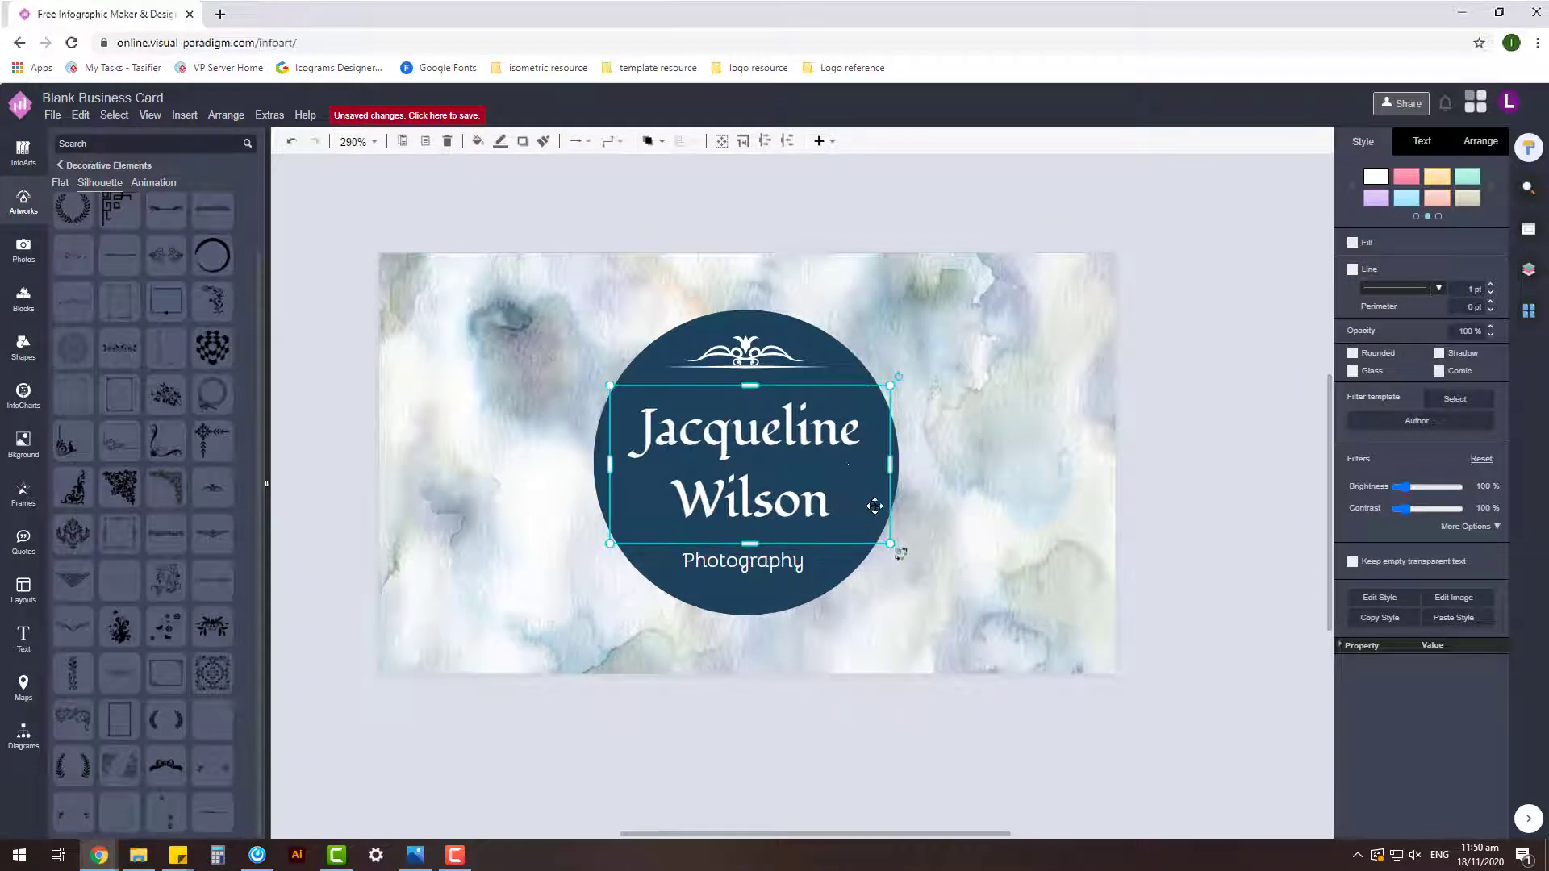
pyautogui.click(1188, 466)
pyautogui.scroll(-3, 1182, 516)
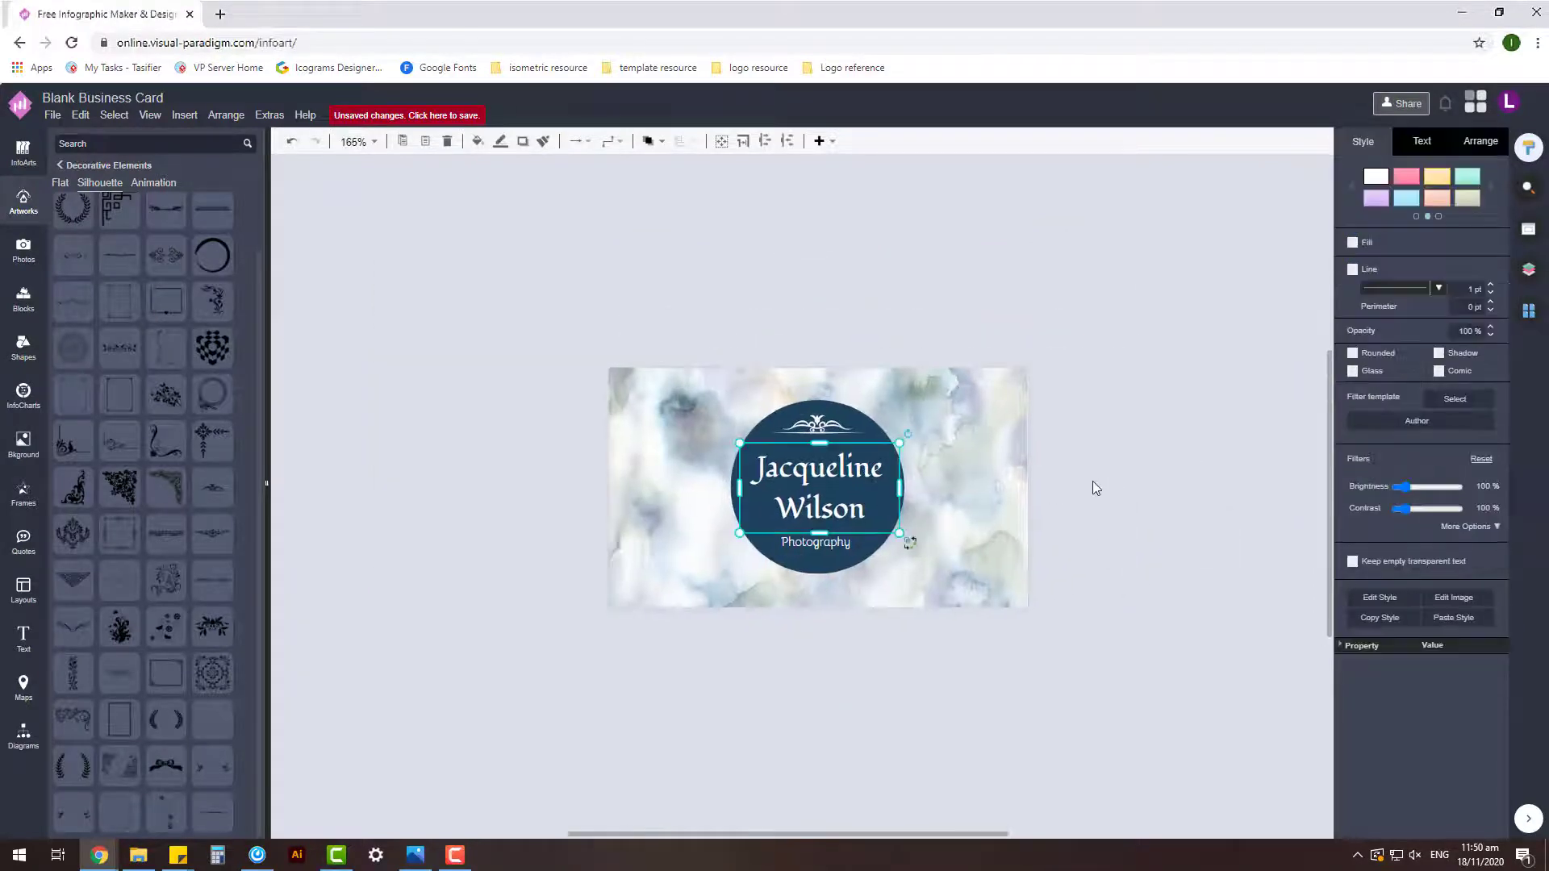
pyautogui.hscroll(3, 1107, 728)
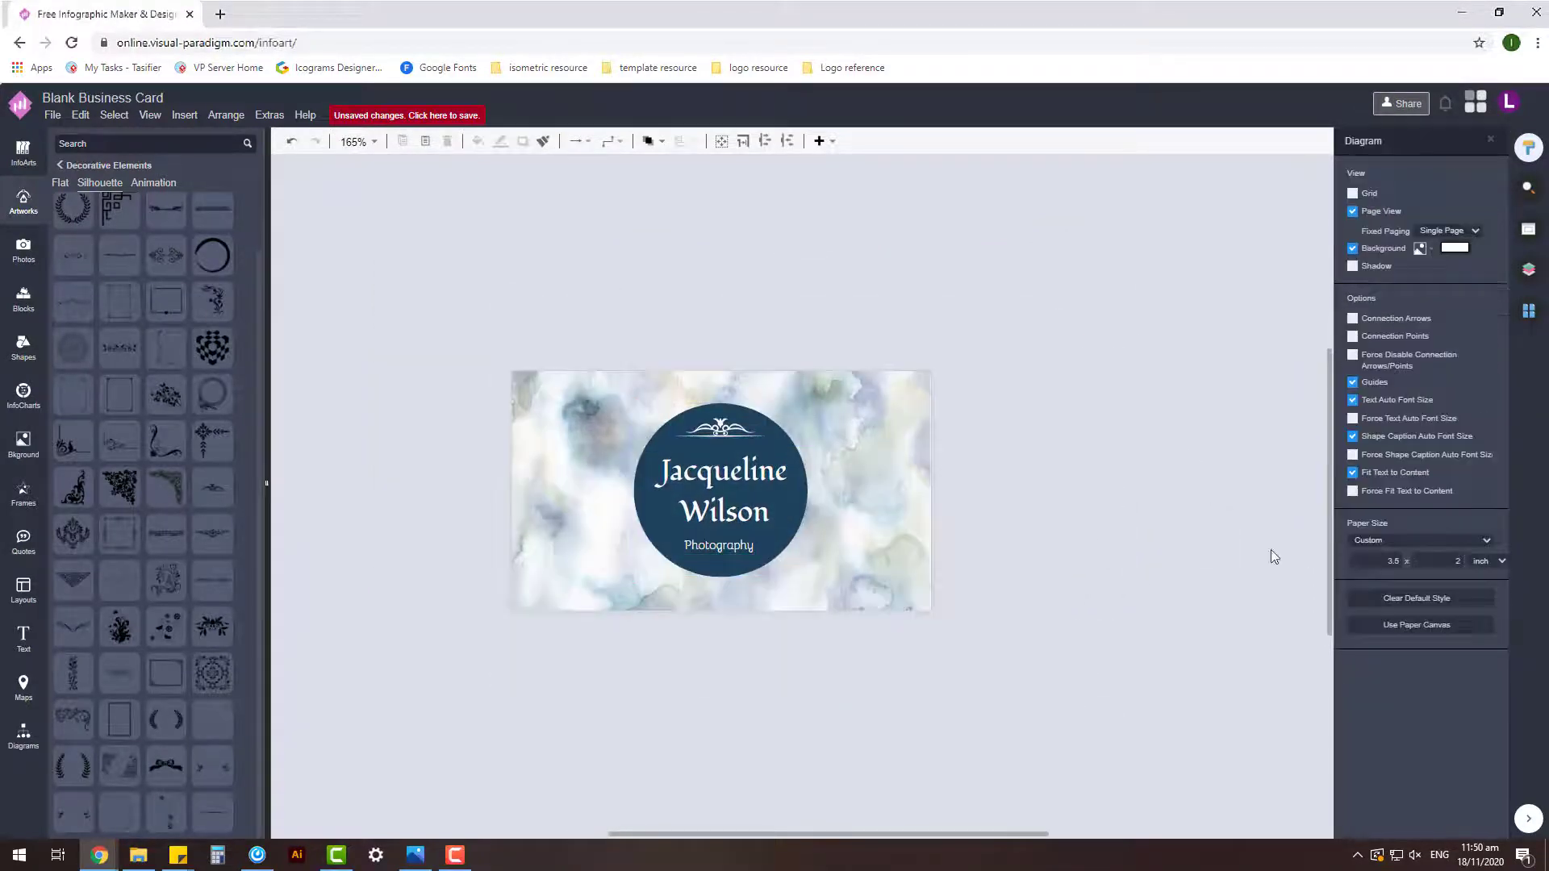
# - Copy the flourish, name and Photography text from page 1 and paste them onto page 2
pyautogui.click(1529, 311)
pyautogui.click(1415, 365)
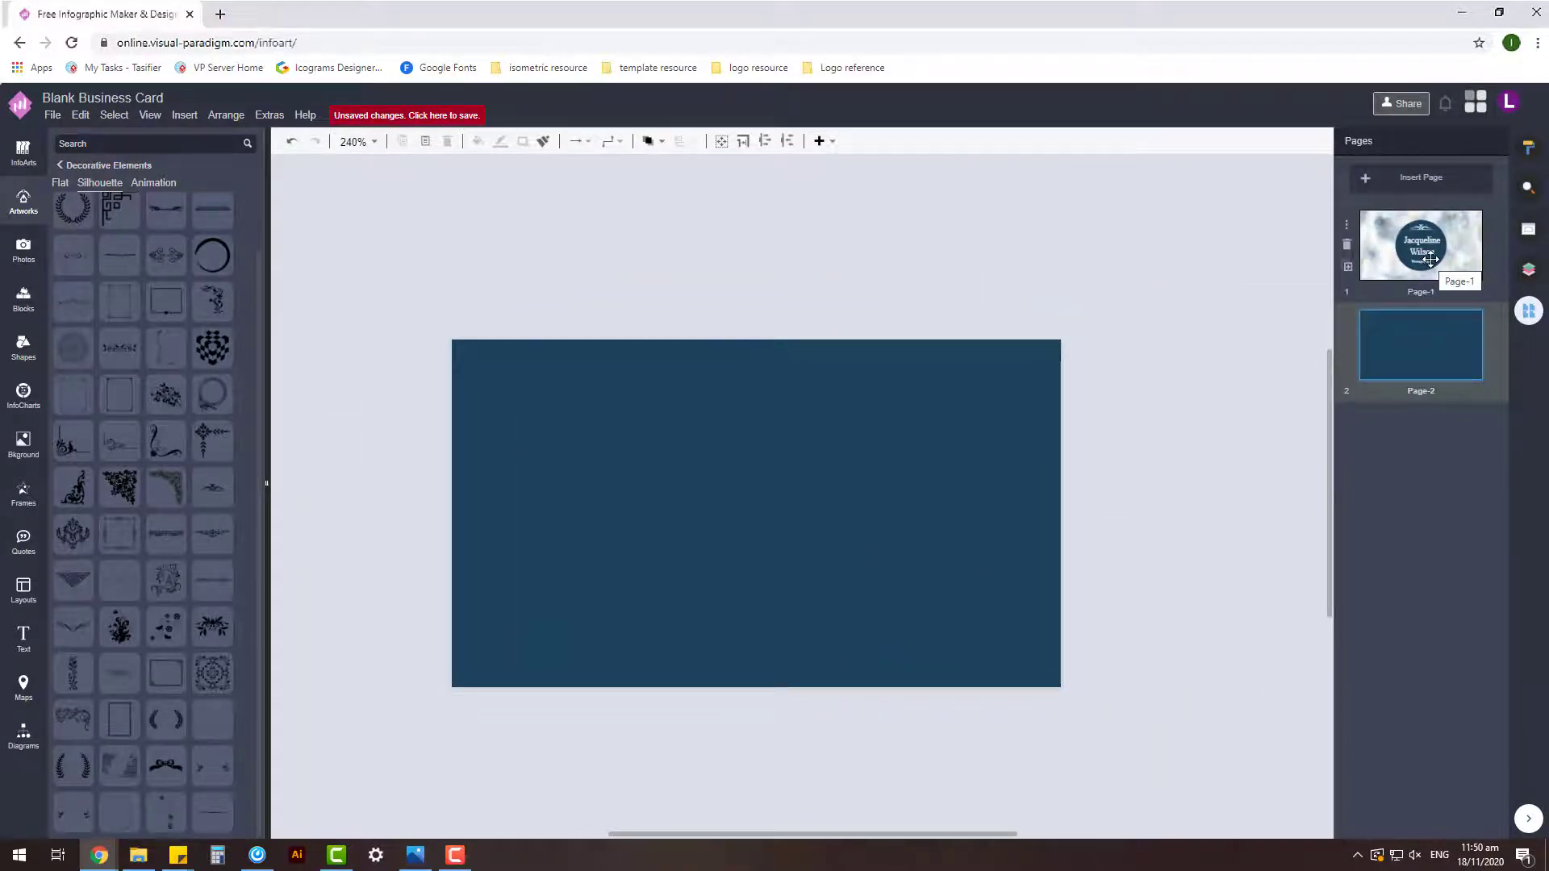
pyautogui.click(1431, 259)
pyautogui.click(832, 498)
pyautogui.click(791, 305)
pyautogui.doubleClick(835, 502)
pyautogui.click(1421, 346)
pyautogui.click(1421, 257)
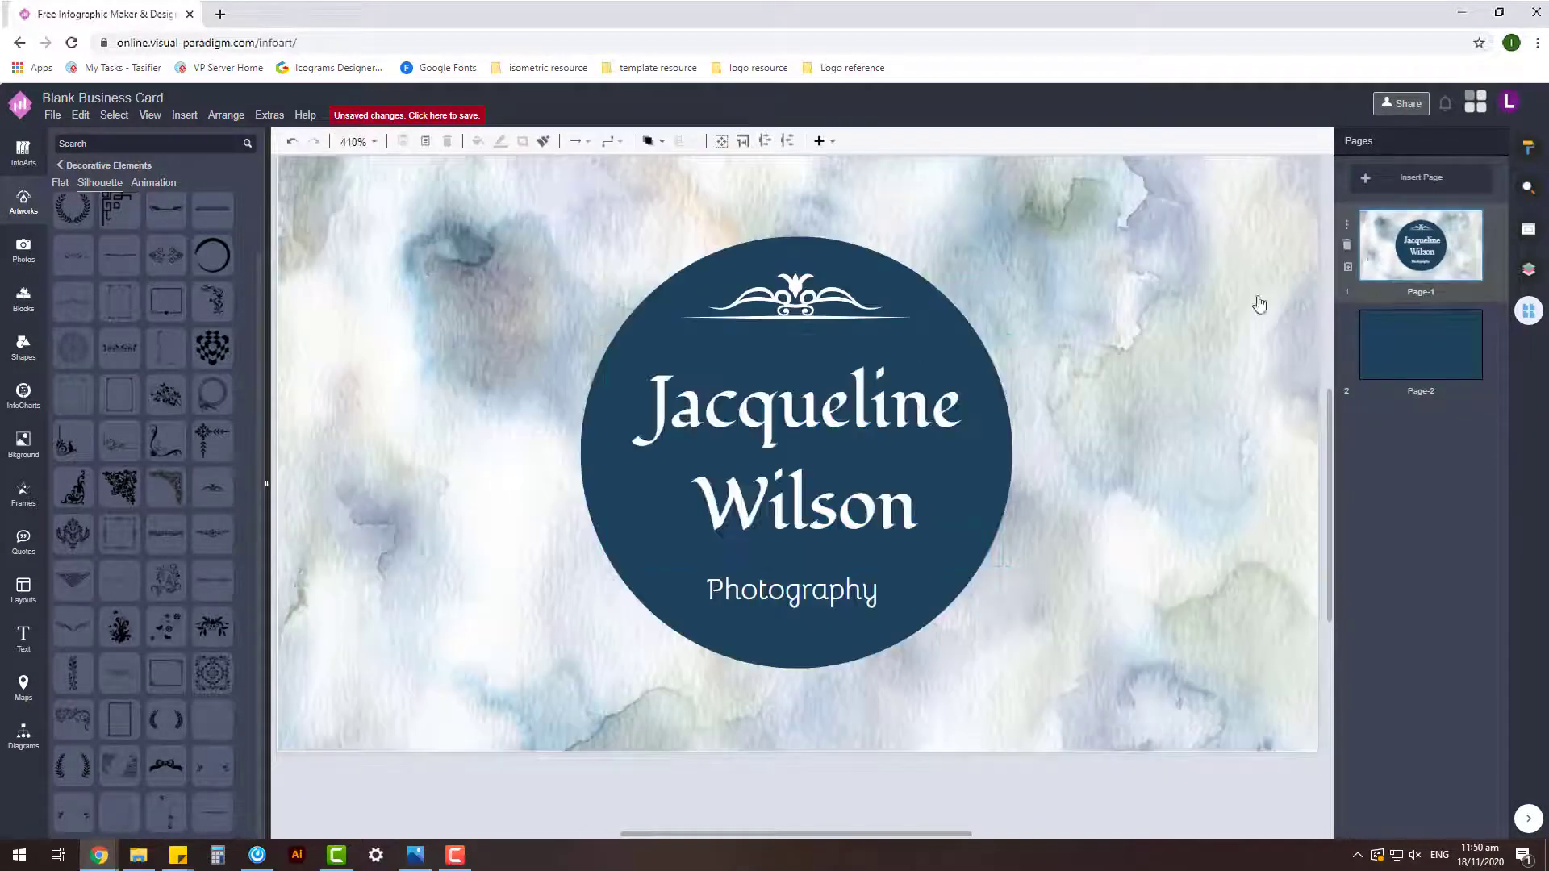
pyautogui.hotkey('ctrl', 'a')
pyautogui.hotkey('ctrl', 'c')
pyautogui.click(1427, 338)
pyautogui.hotkey('ctrl', 'v')
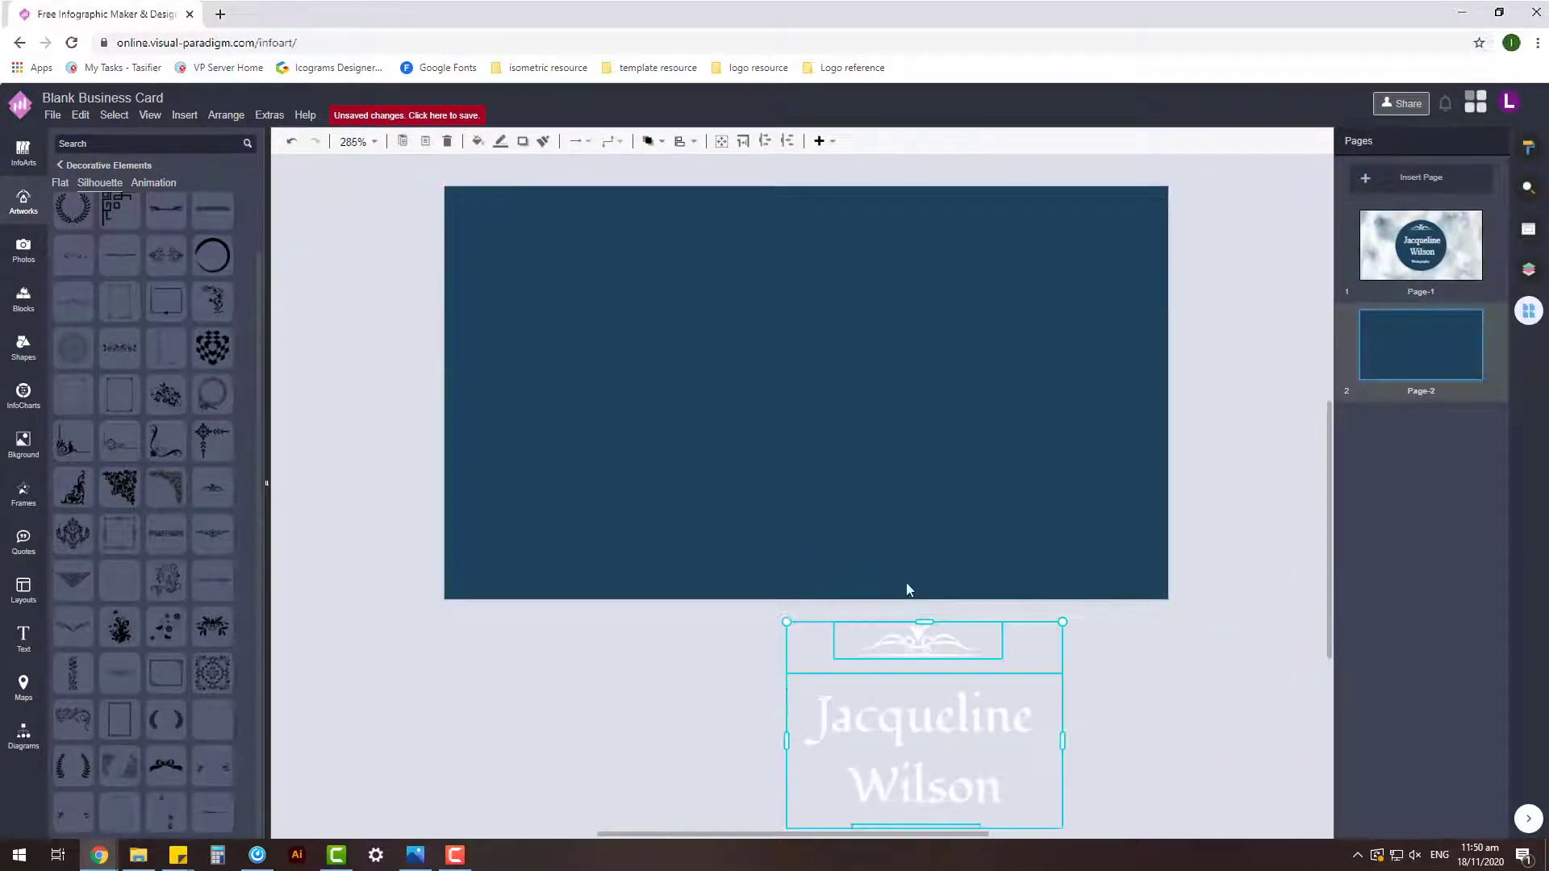
# - Move the pasted flourish, name and Photography text onto the left half of the dark blue card and raise them slightly
pyautogui.moveTo(970, 696); pyautogui.dragTo(644, 347)
pyautogui.scroll(-1, 665, 518)
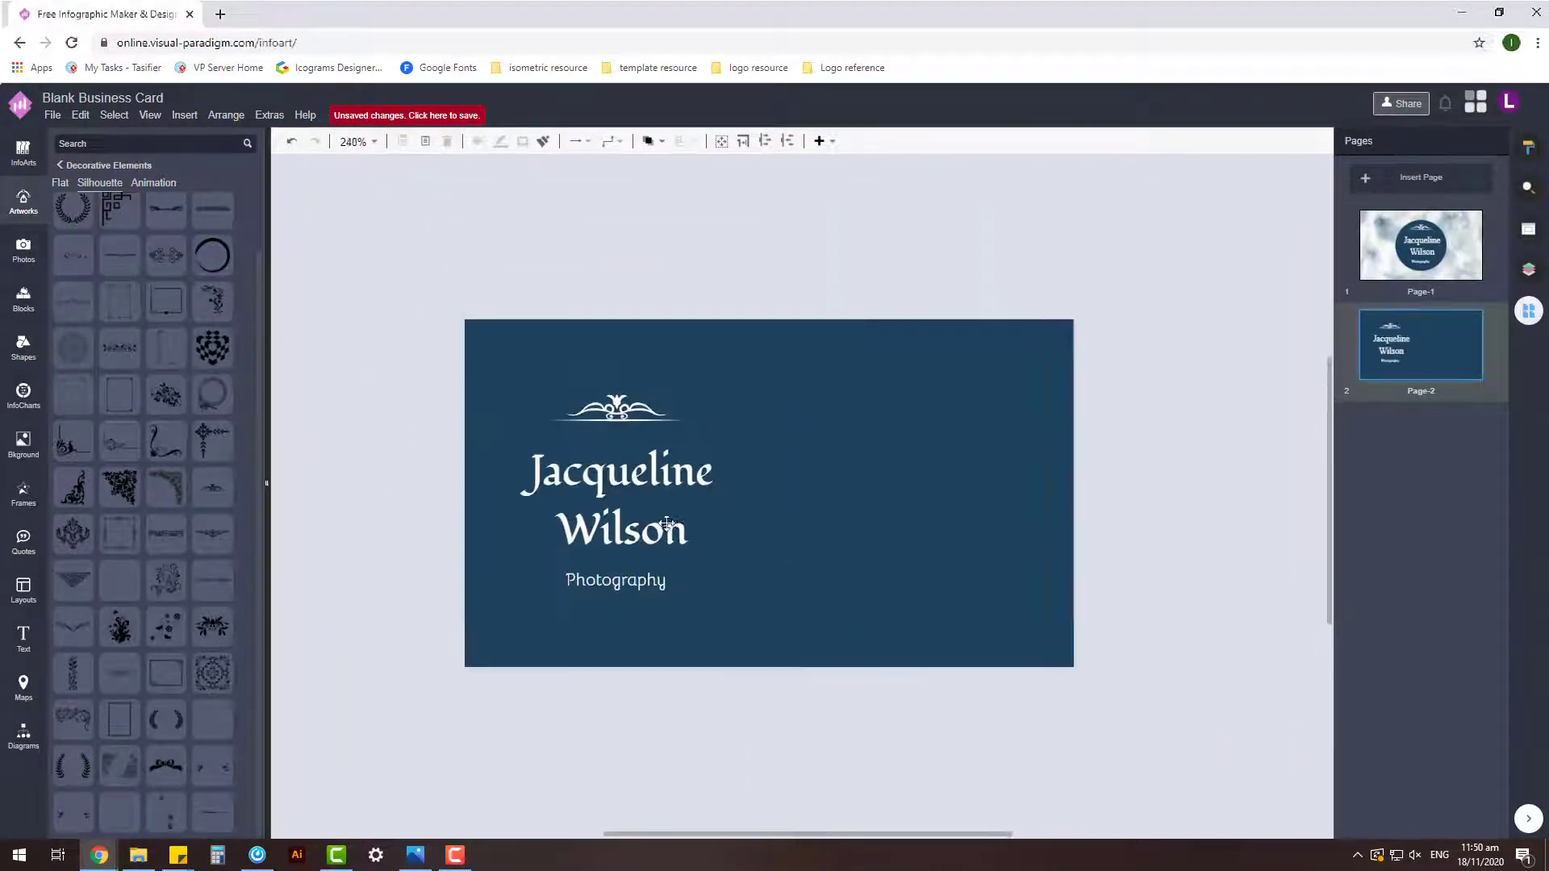
pyautogui.click(1152, 568)
pyautogui.moveTo(409, 320); pyautogui.dragTo(903, 630)
pyautogui.press('Up')
pyautogui.press('Up')
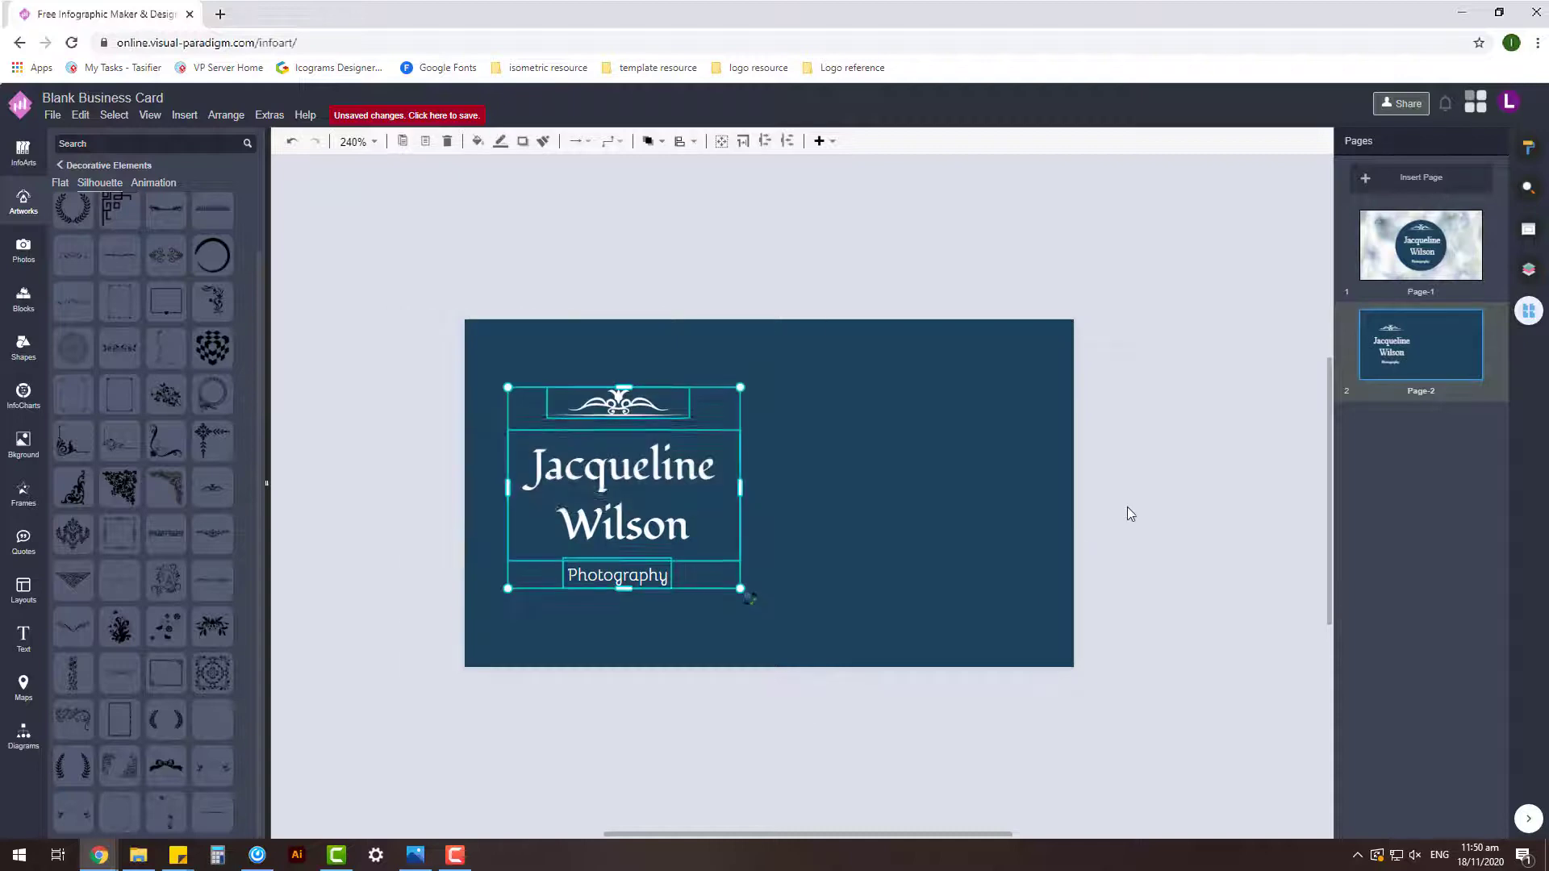
pyautogui.click(1130, 513)
# - Add a square shape, narrow it to a thin vertical line, color it white (FFFFFF) and place it right of the name
pyautogui.click(24, 347)
pyautogui.moveTo(165, 501); pyautogui.dragTo(749, 404)
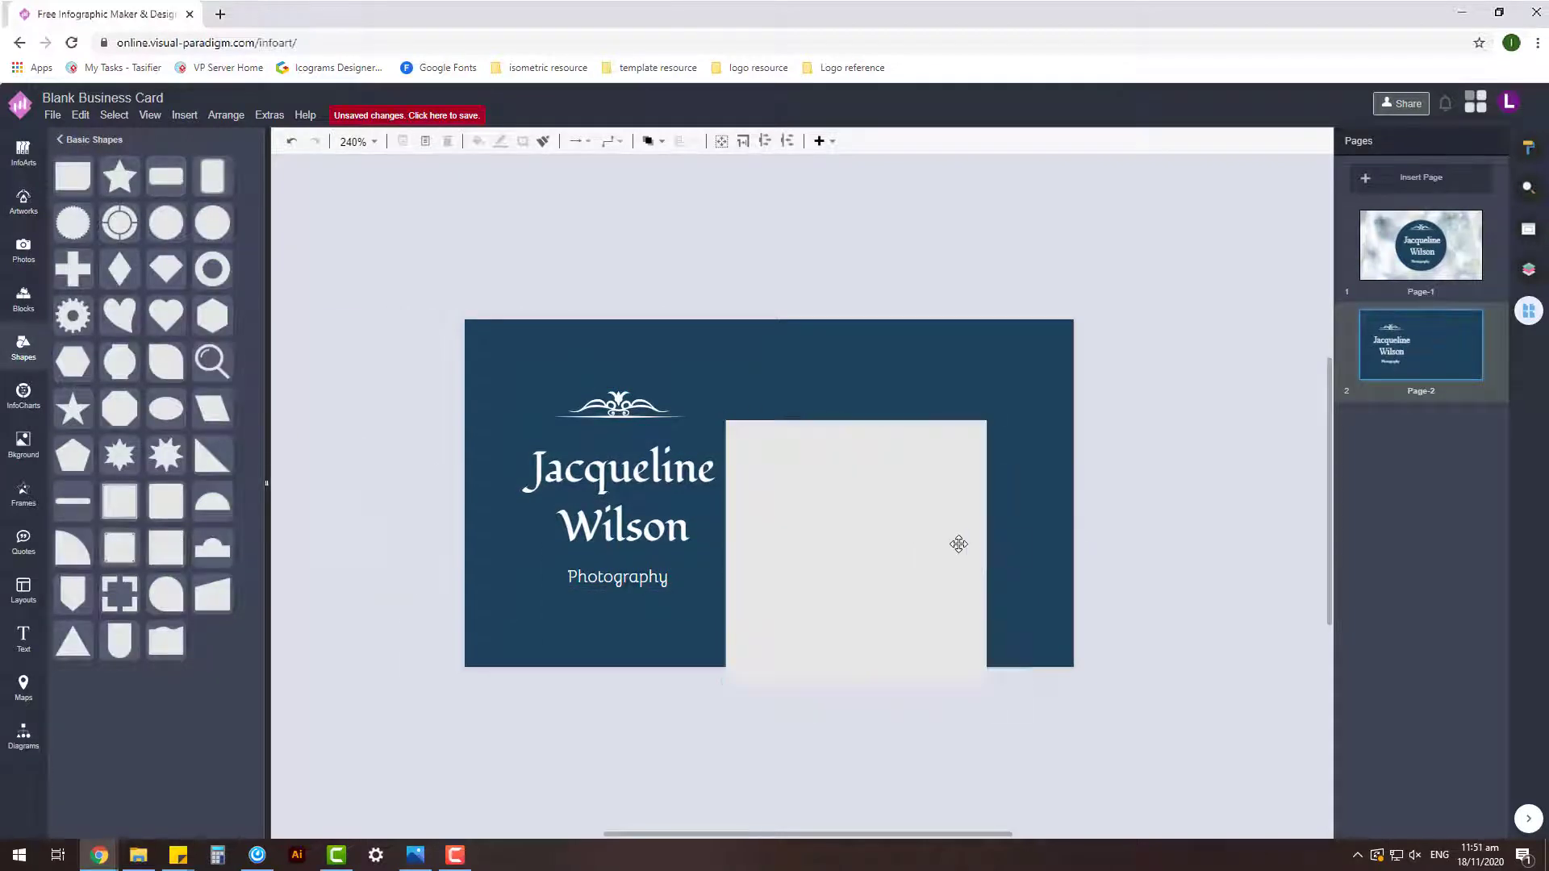
pyautogui.moveTo(985, 551); pyautogui.dragTo(728, 555)
pyautogui.click(1355, 198)
pyautogui.click(1450, 485)
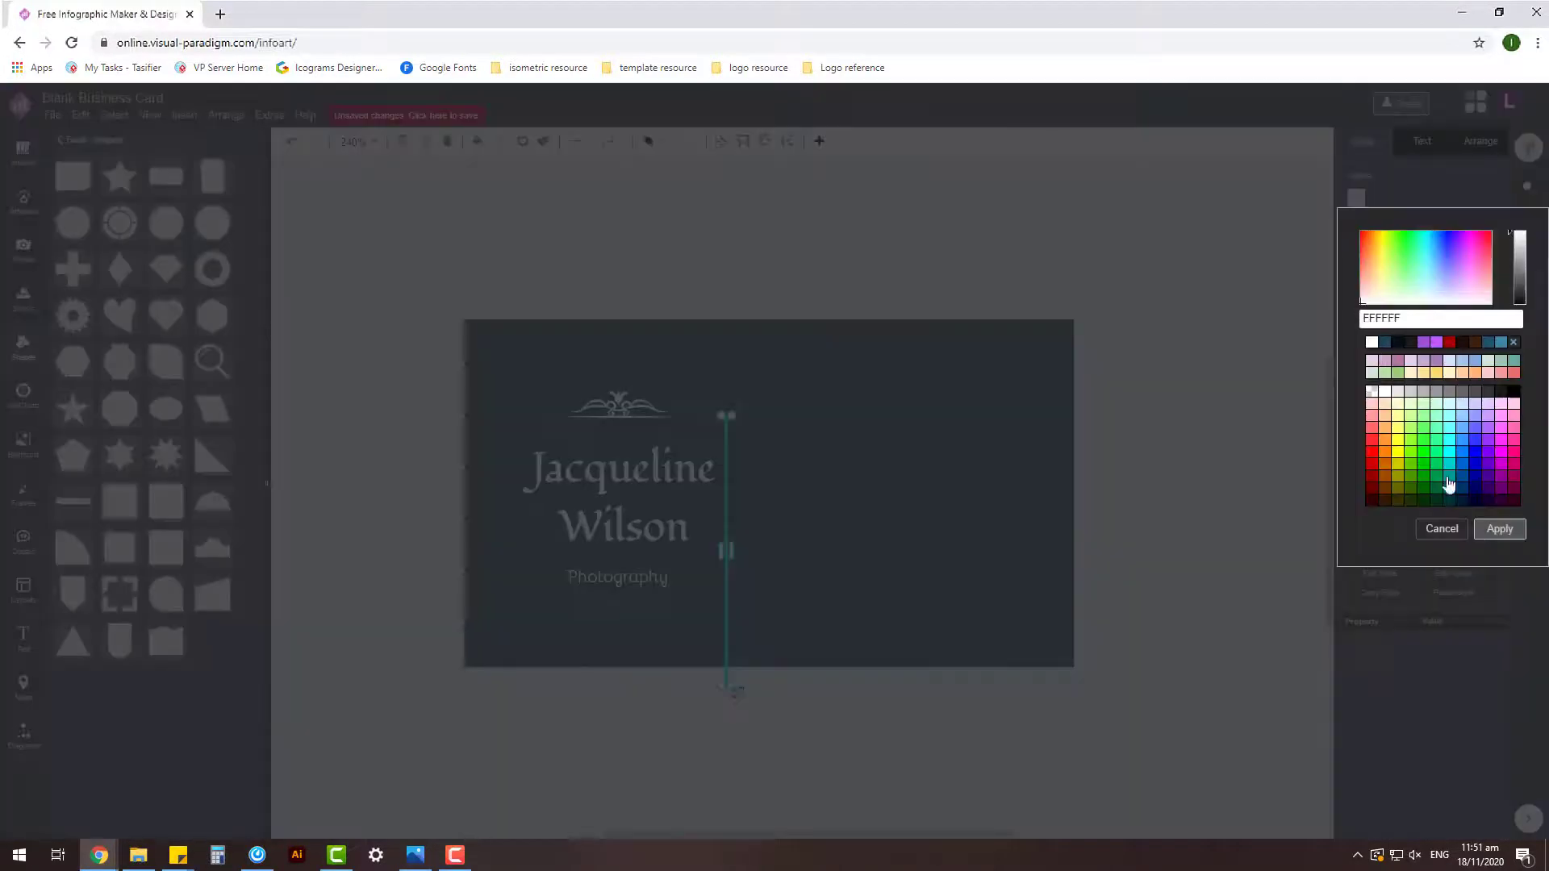
pyautogui.click(1498, 529)
pyautogui.moveTo(720, 500); pyautogui.dragTo(766, 448)
# - Reposition the flourish, name and Photography text together so they are vertically centered left of the white divider line
pyautogui.moveTo(406, 294); pyautogui.dragTo(732, 679)
pyautogui.moveTo(625, 530); pyautogui.dragTo(637, 535)
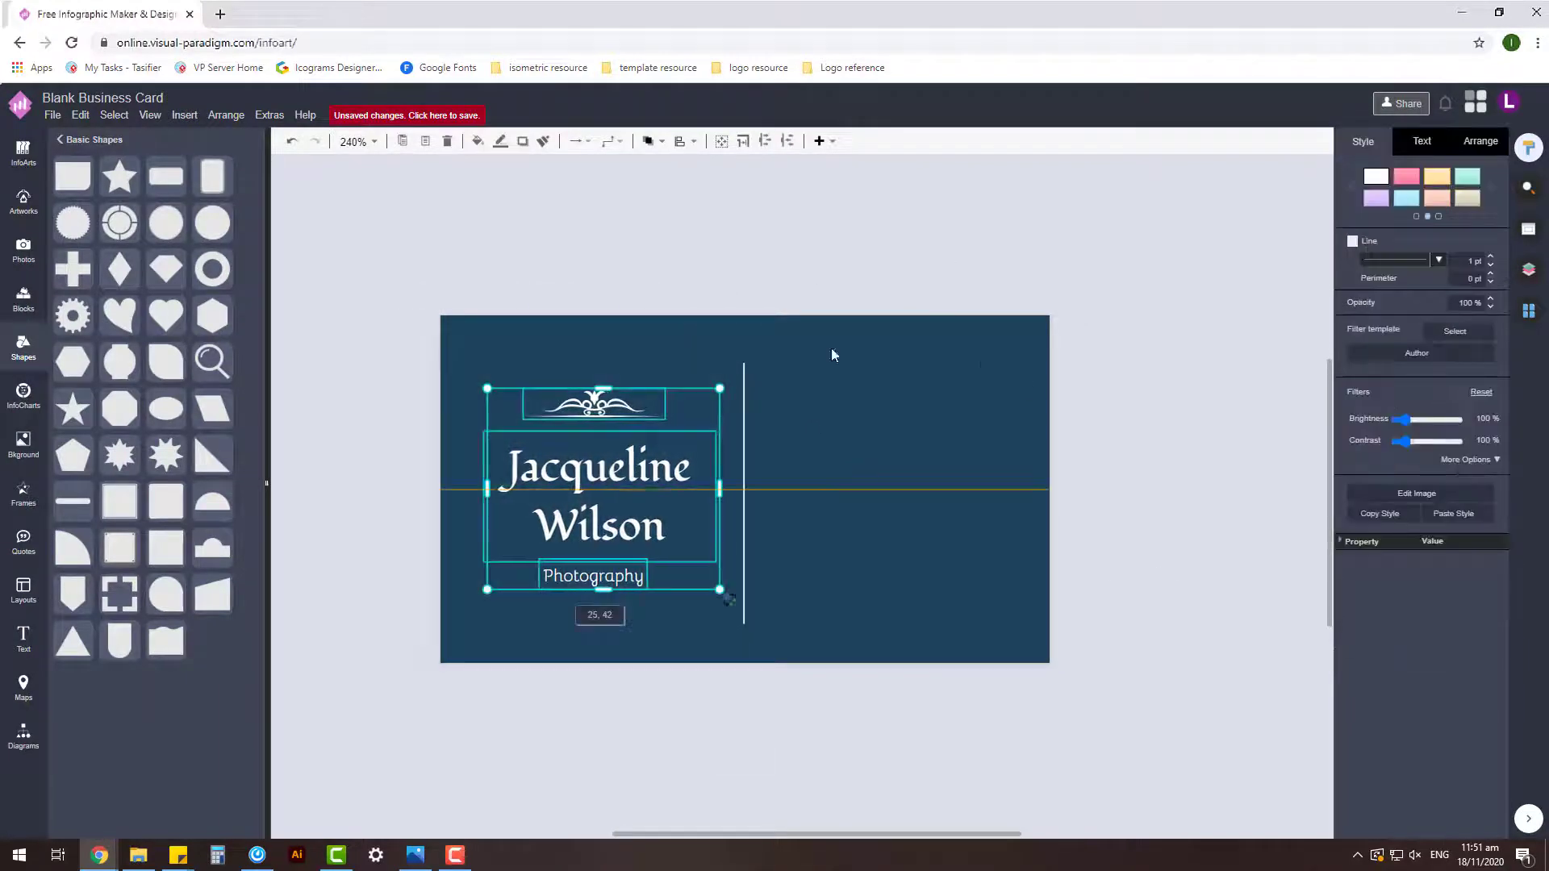
pyautogui.click(1053, 370)
pyautogui.moveTo(371, 292); pyautogui.dragTo(717, 698)
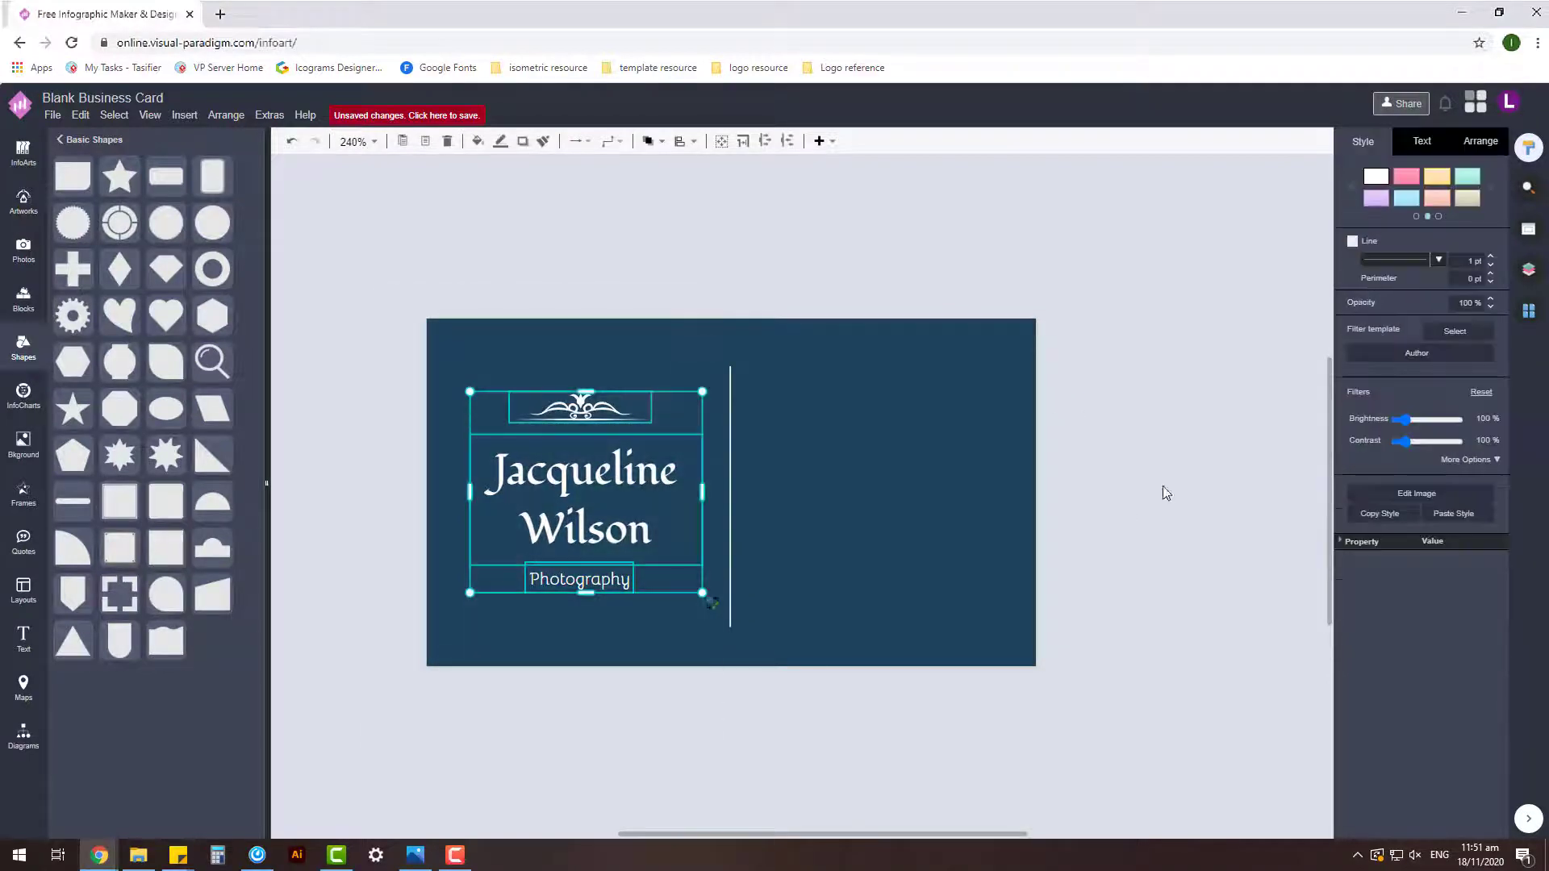
pyautogui.press('Up')
pyautogui.click(1163, 485)
pyautogui.moveTo(816, 334); pyautogui.dragTo(776, 320)
# - Duplicate the Photography text to the right of the divider line and set the copy to 10 pt
pyautogui.click(576, 562)
pyautogui.keyDown('ctrl'); pyautogui.moveTo(564, 563); pyautogui.dragTo(977, 425); pyautogui.keyUp('ctrl')
pyautogui.doubleClick(852, 424)
pyautogui.doubleClick(540, 564)
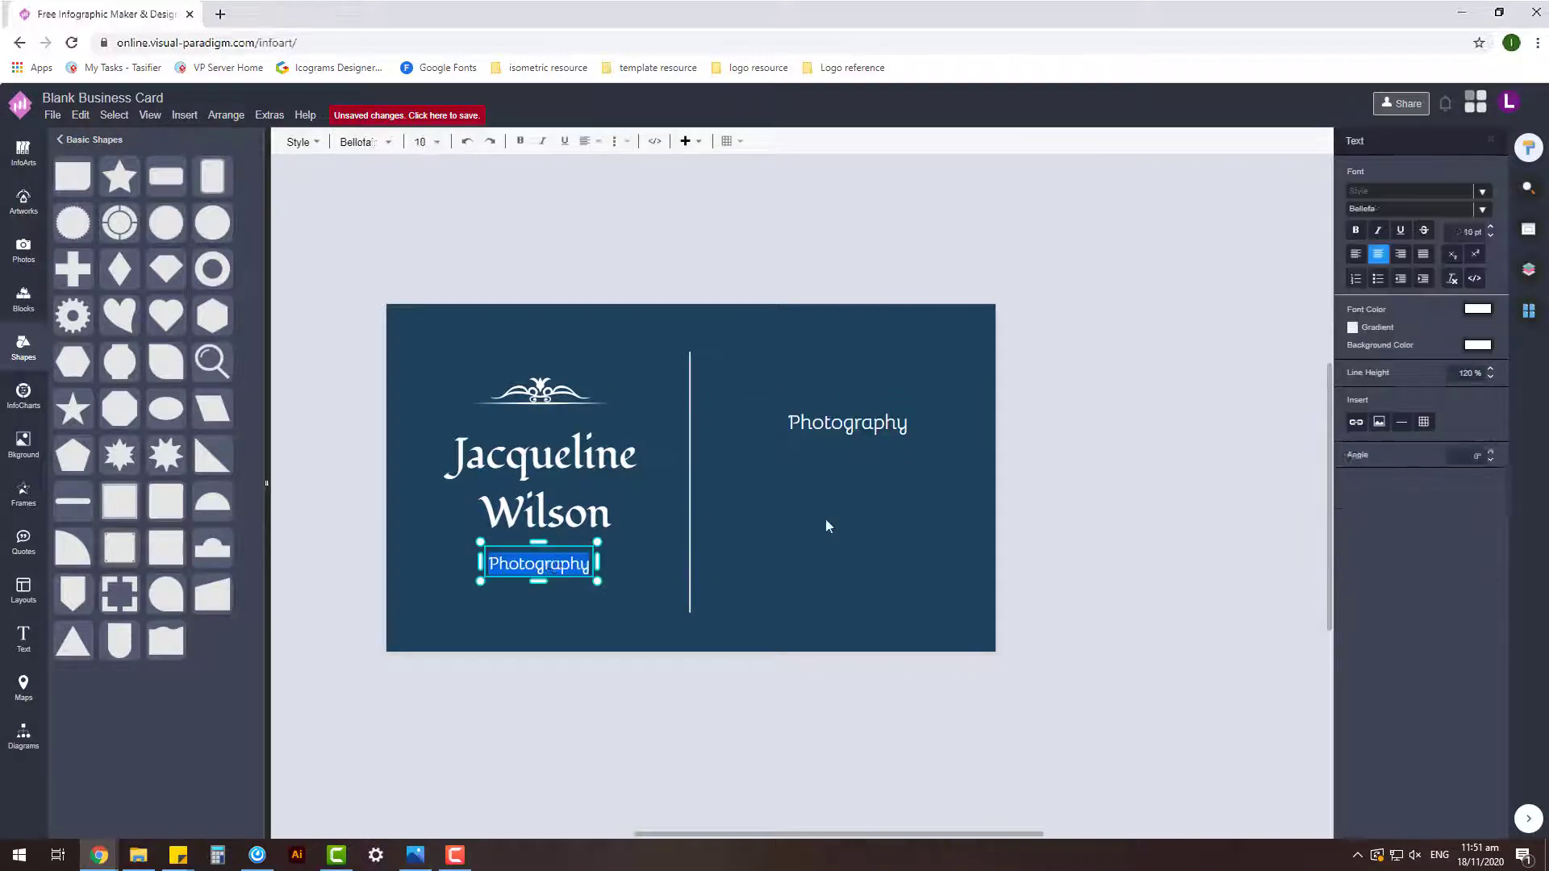
pyautogui.doubleClick(847, 425)
pyautogui.click(1491, 228)
pyautogui.click(1491, 228)
# - Replace the duplicated text with the contact phone number
pyautogui.click(892, 425)
pyautogui.doubleClick(886, 425)
pyautogui.press('BackSpace')
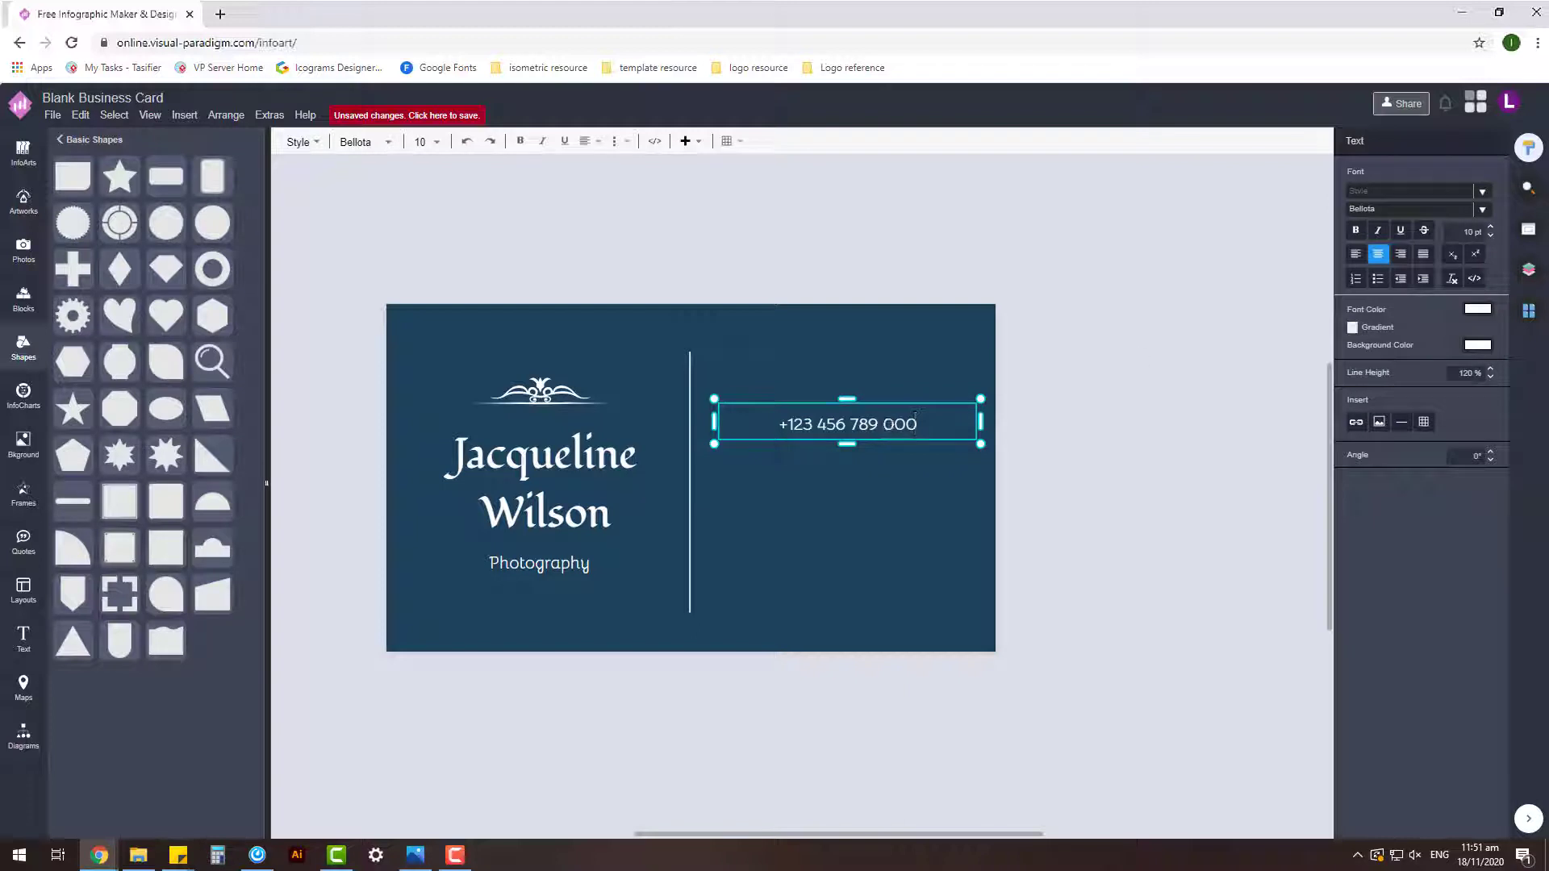
# - Add the postal address as a second line below the phone number and widen the text box to fit it
pyautogui.click(914, 426)
pyautogui.press('Return')
pyautogui.write('123 aNY')
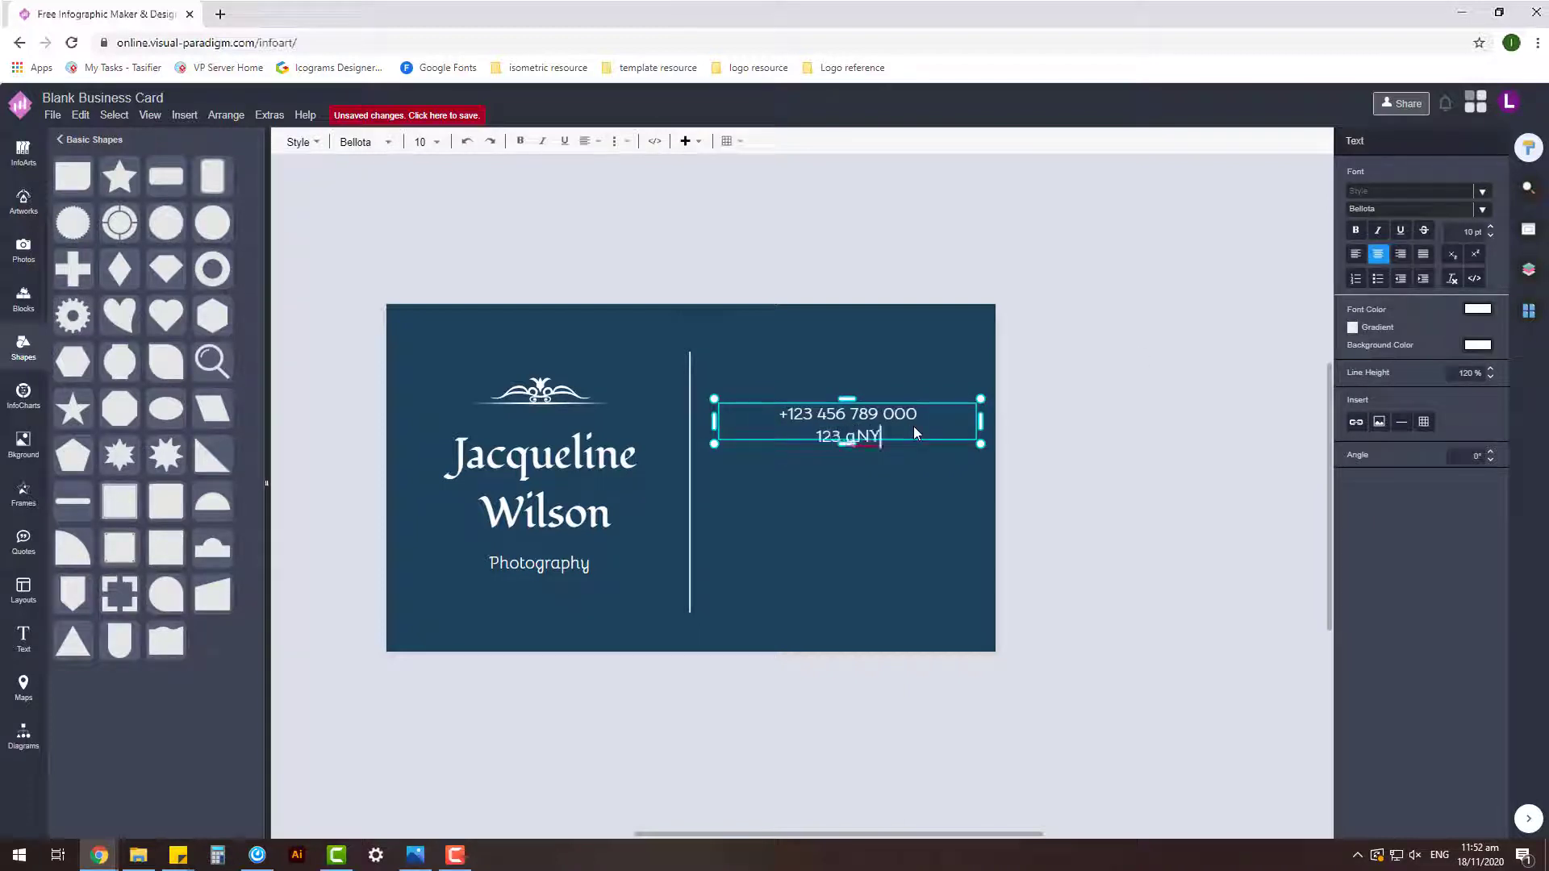
pyautogui.write('WHERE s')
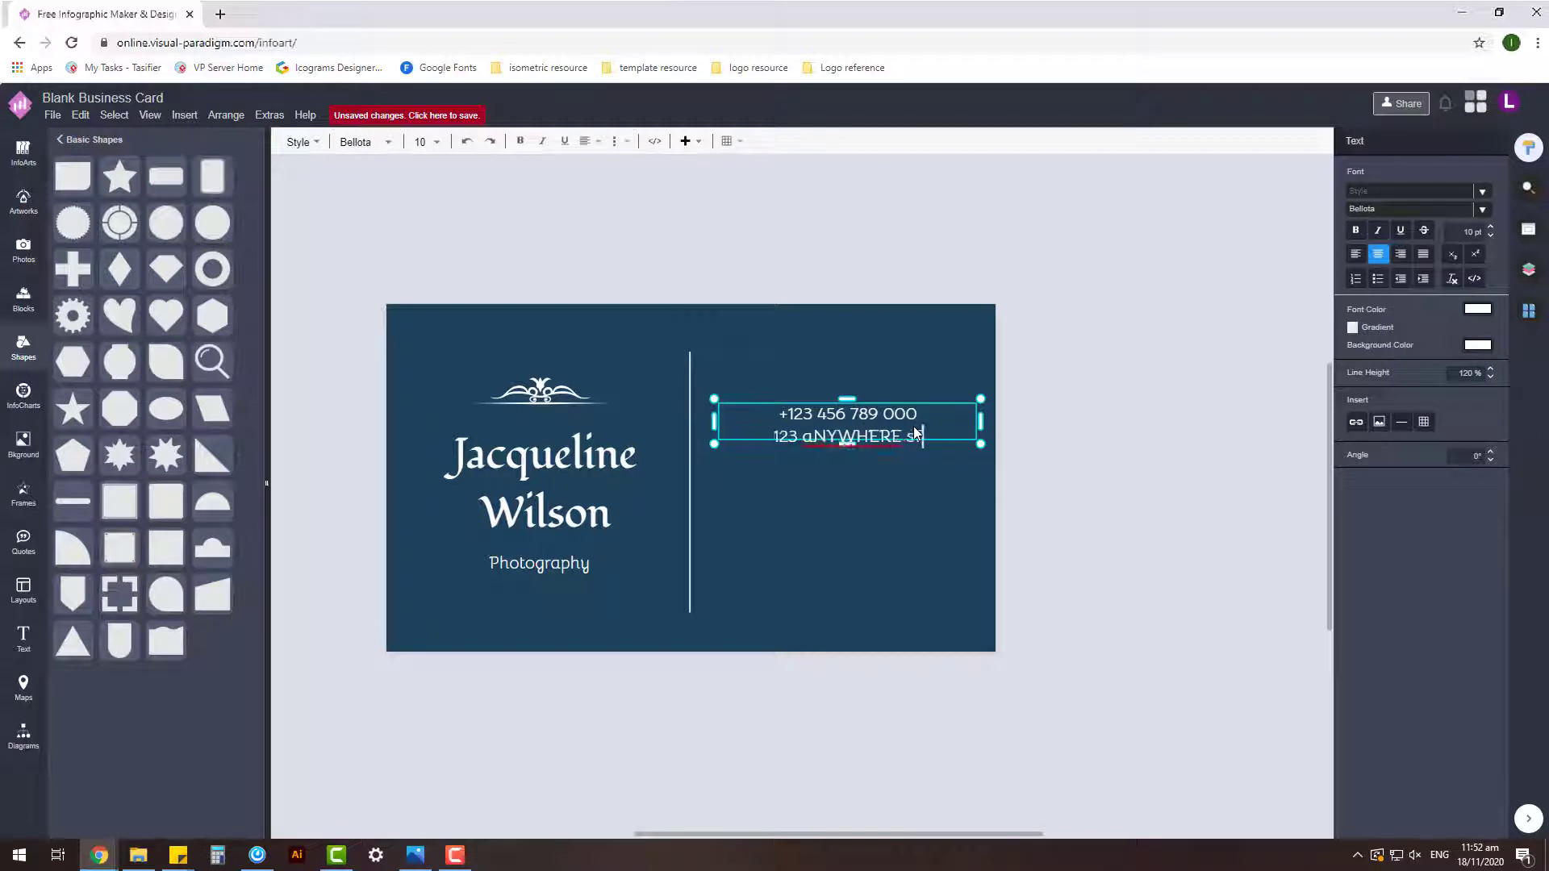
pyautogui.press('BackSpace')
pyautogui.press('BackSpace')
pyautogui.press('BackSpace')
pyautogui.press('BackSpace')
pyautogui.press('BackSpace')
pyautogui.press('BackSpace')
pyautogui.press('BackSpace')
pyautogui.press('BackSpace')
pyautogui.press('BackSpace')
pyautogui.press('BackSpace')
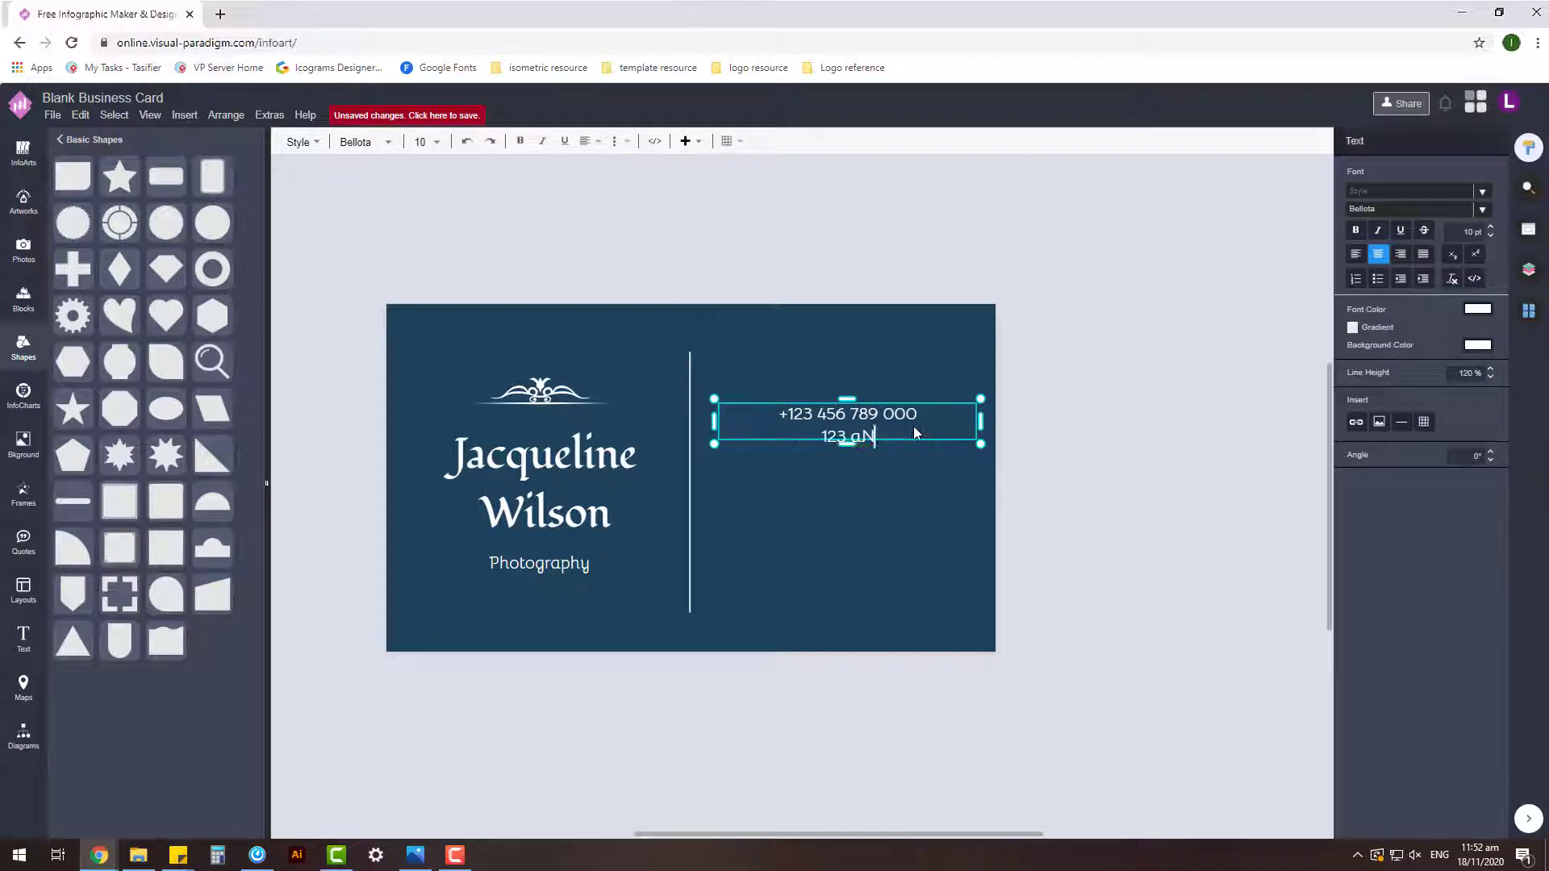
pyautogui.write('Anywhere S')
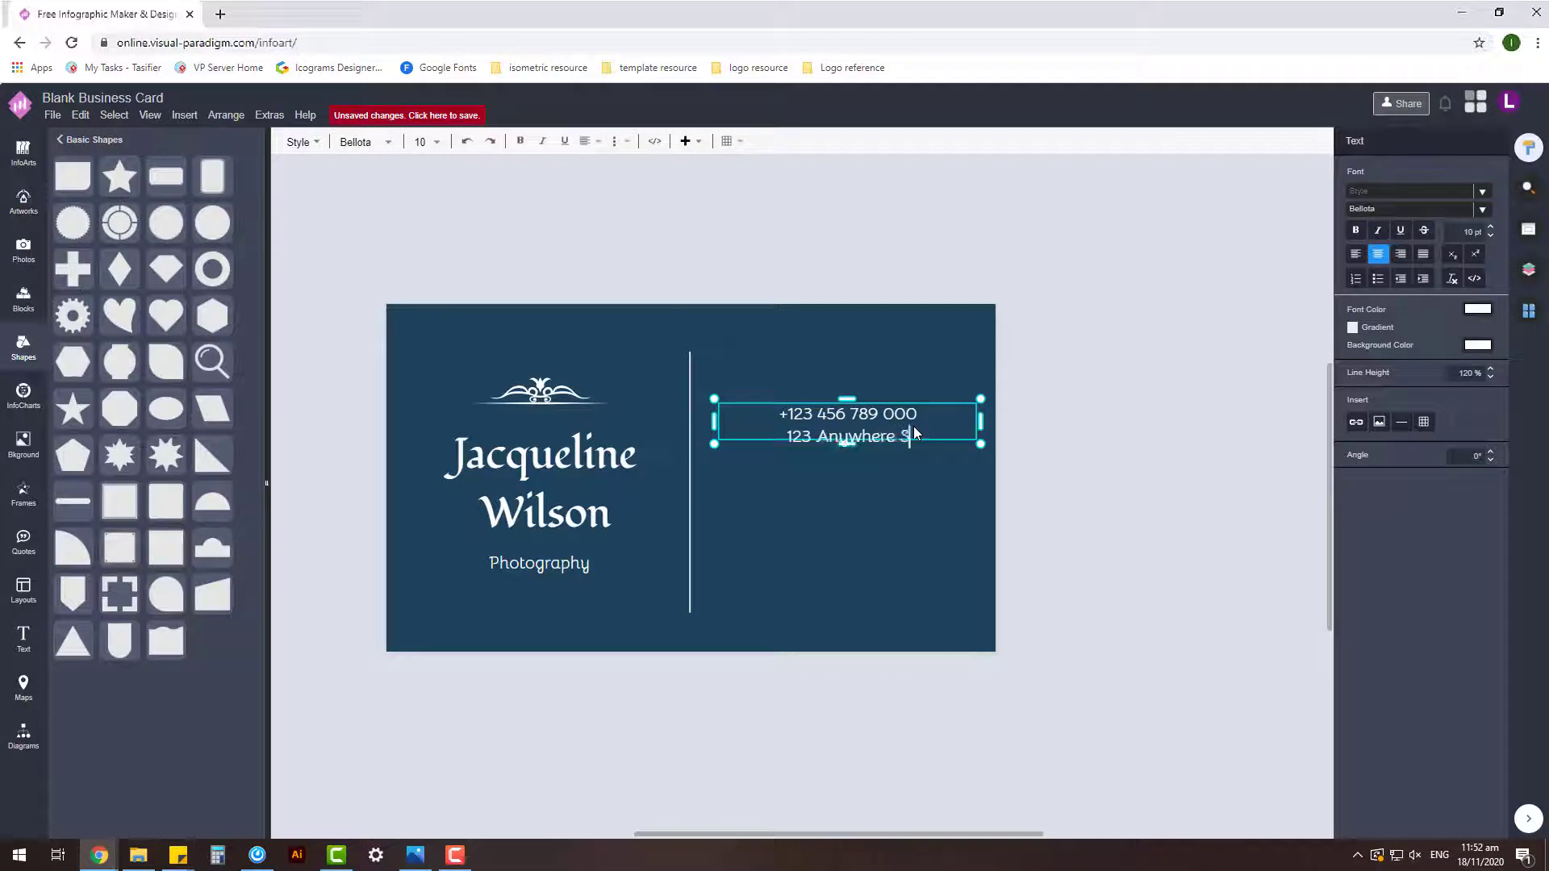
pyautogui.write('t., A')
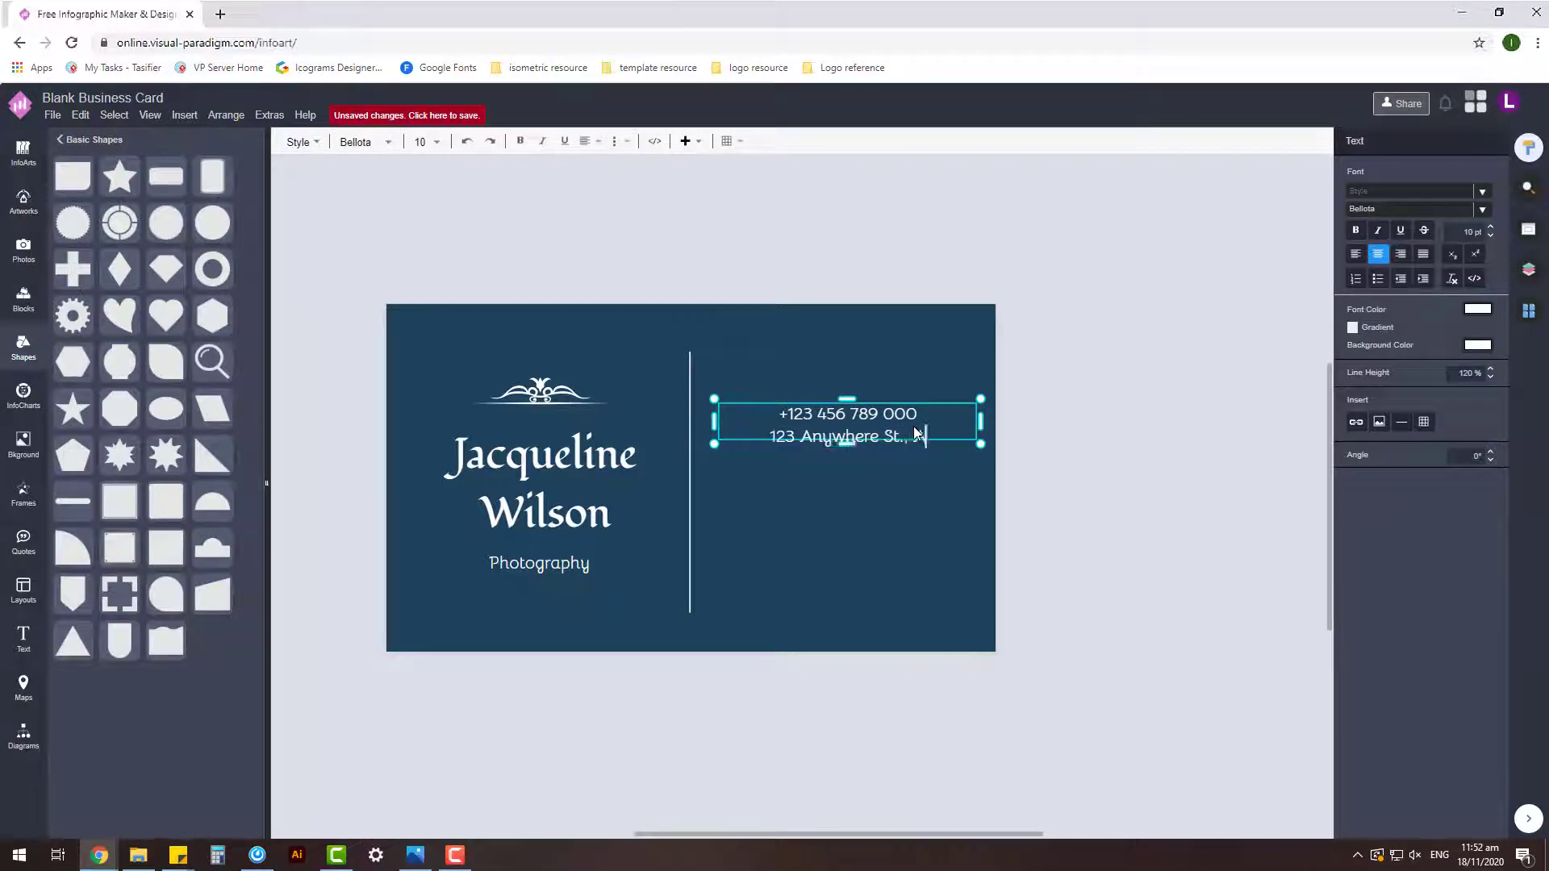
pyautogui.write('ny City, ST 123')
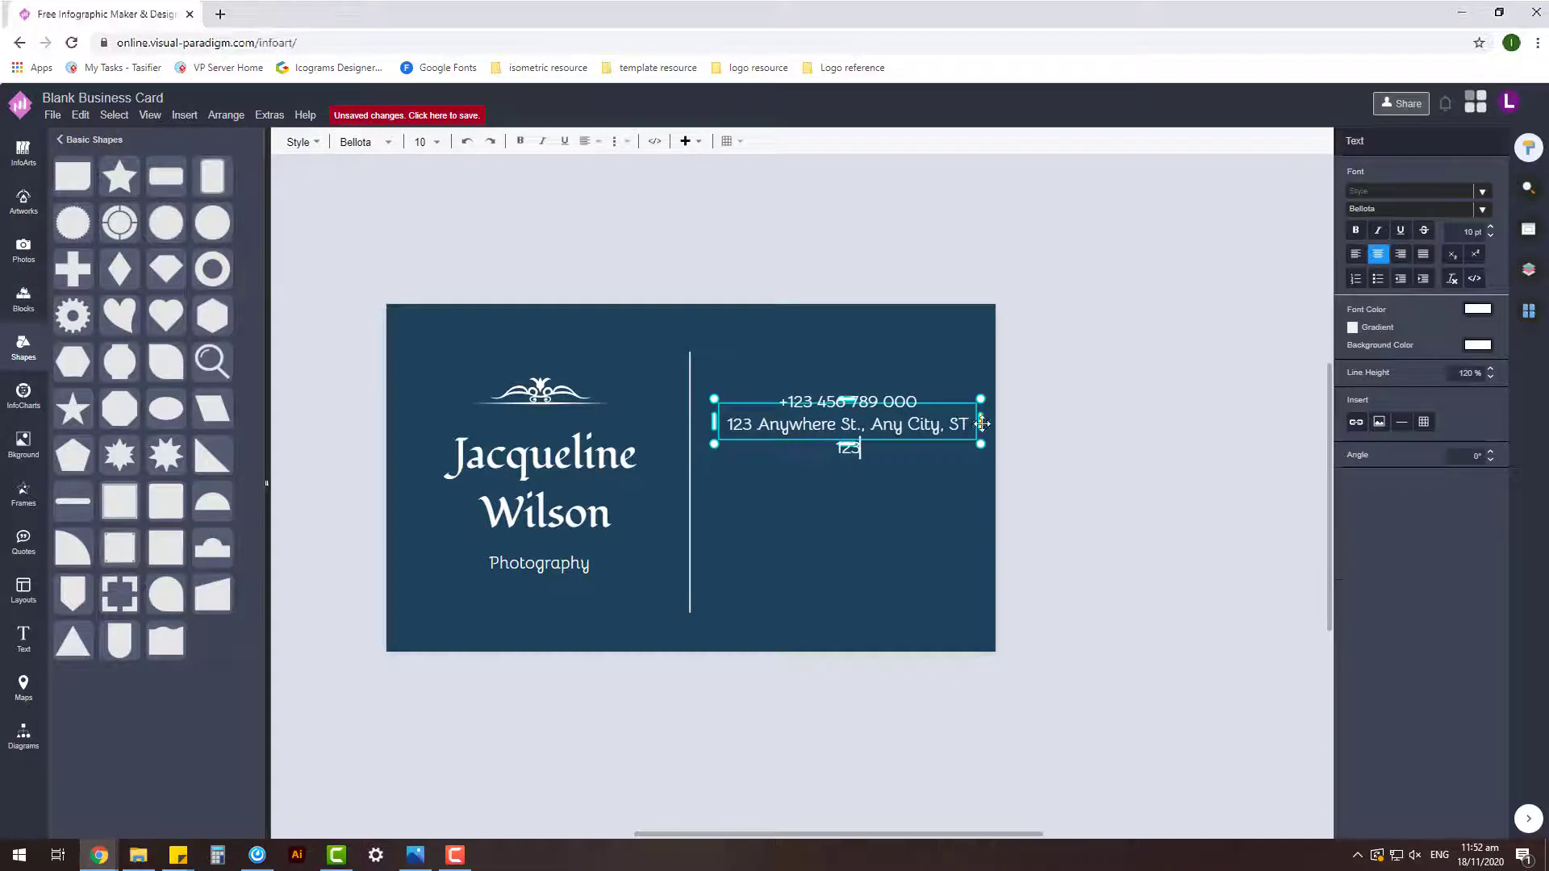
pyautogui.moveTo(983, 423); pyautogui.dragTo(1021, 424)
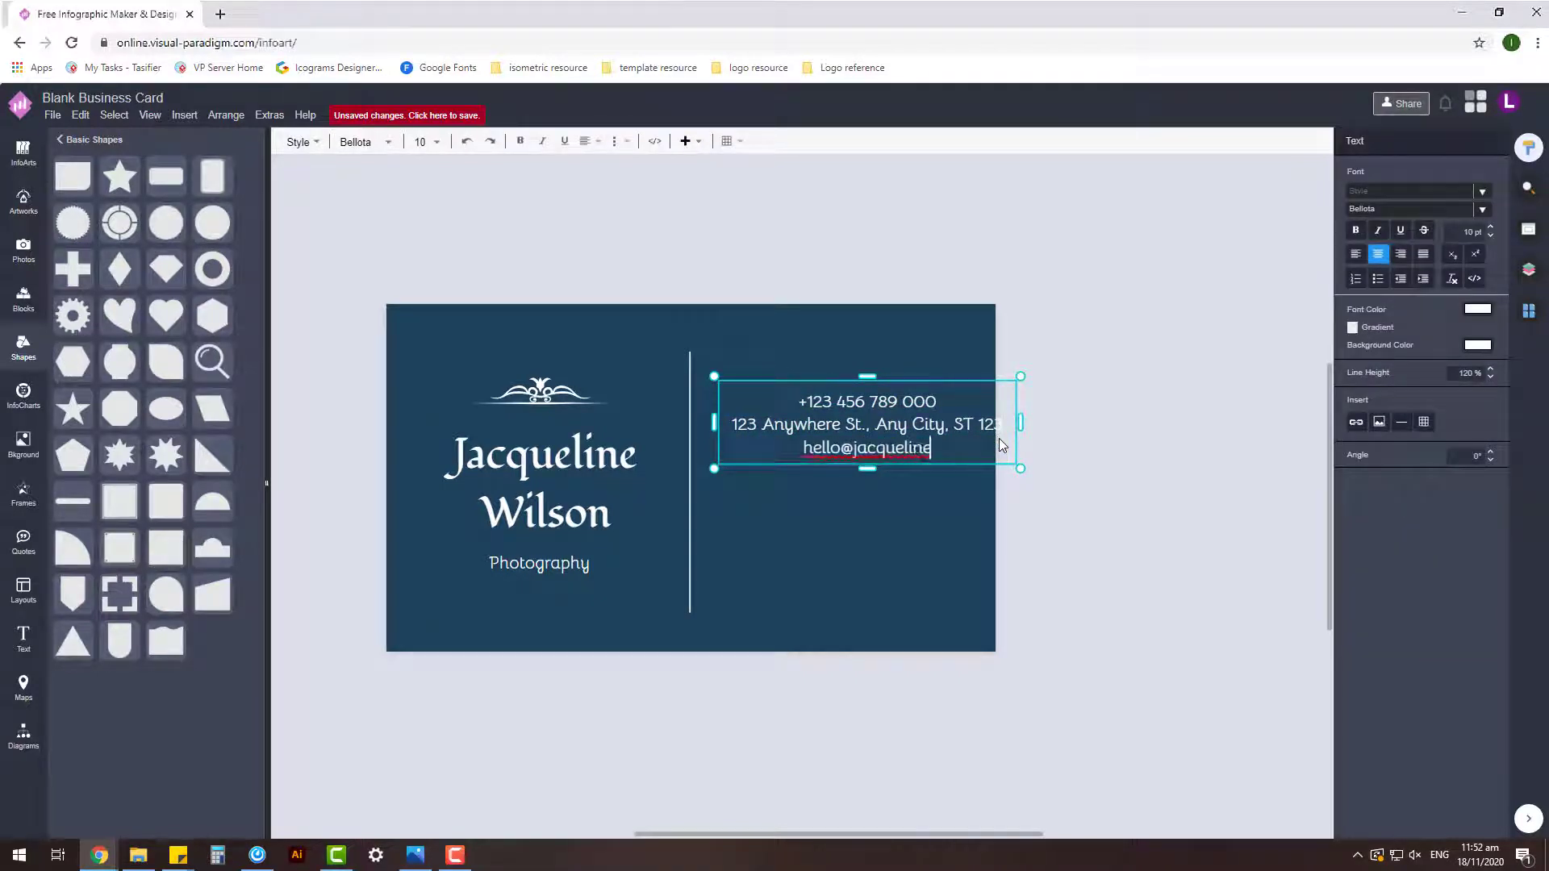
# - Enter the contact's e-mail on a third line below the address
pyautogui.write('photogra')
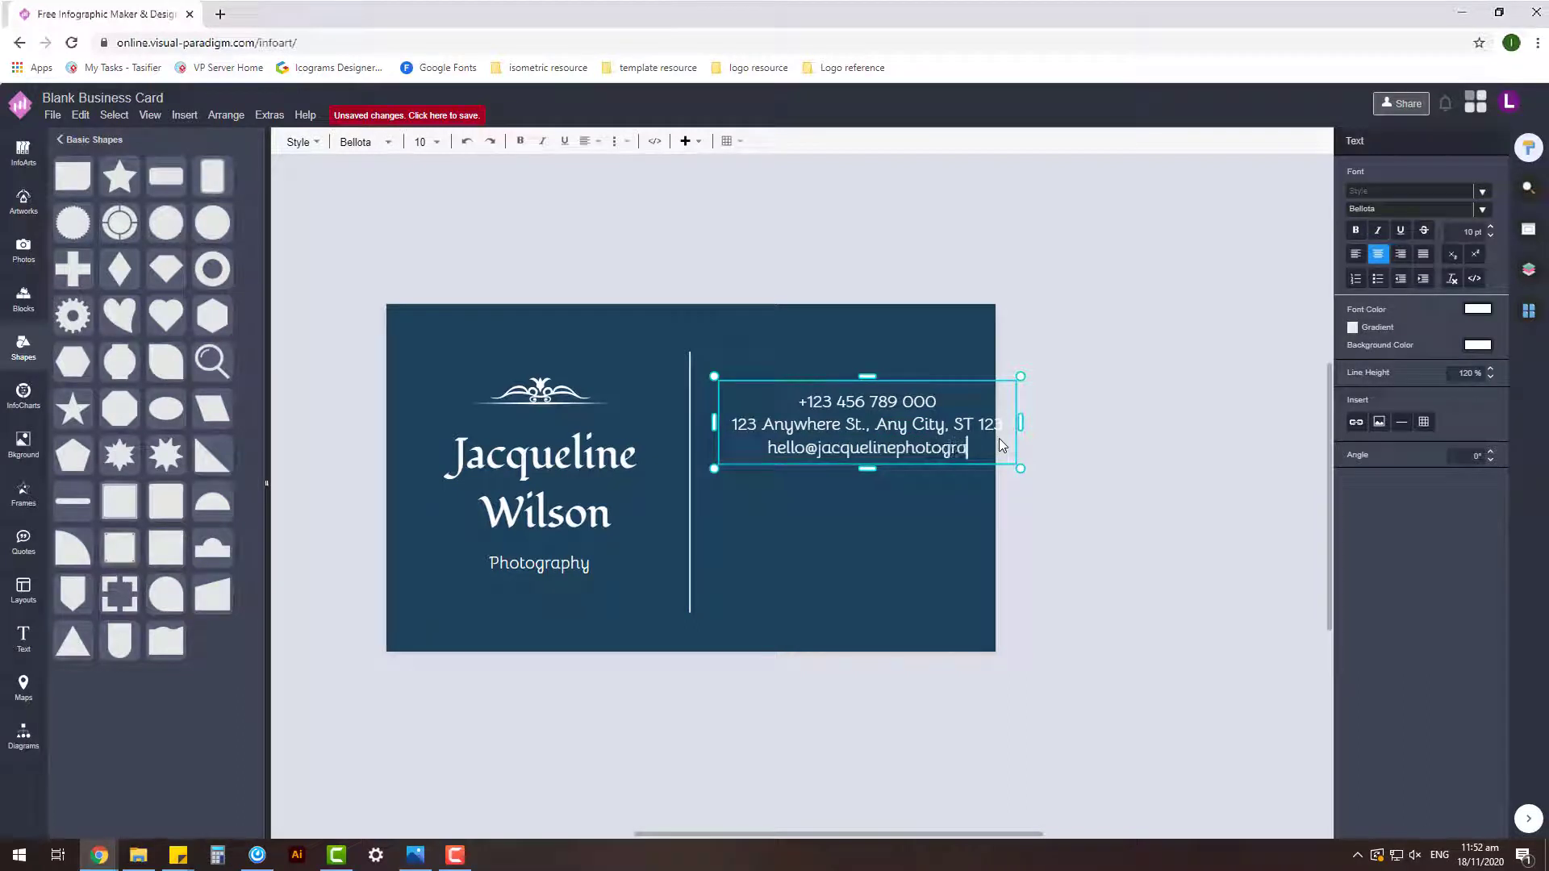
pyautogui.write('ph.co')
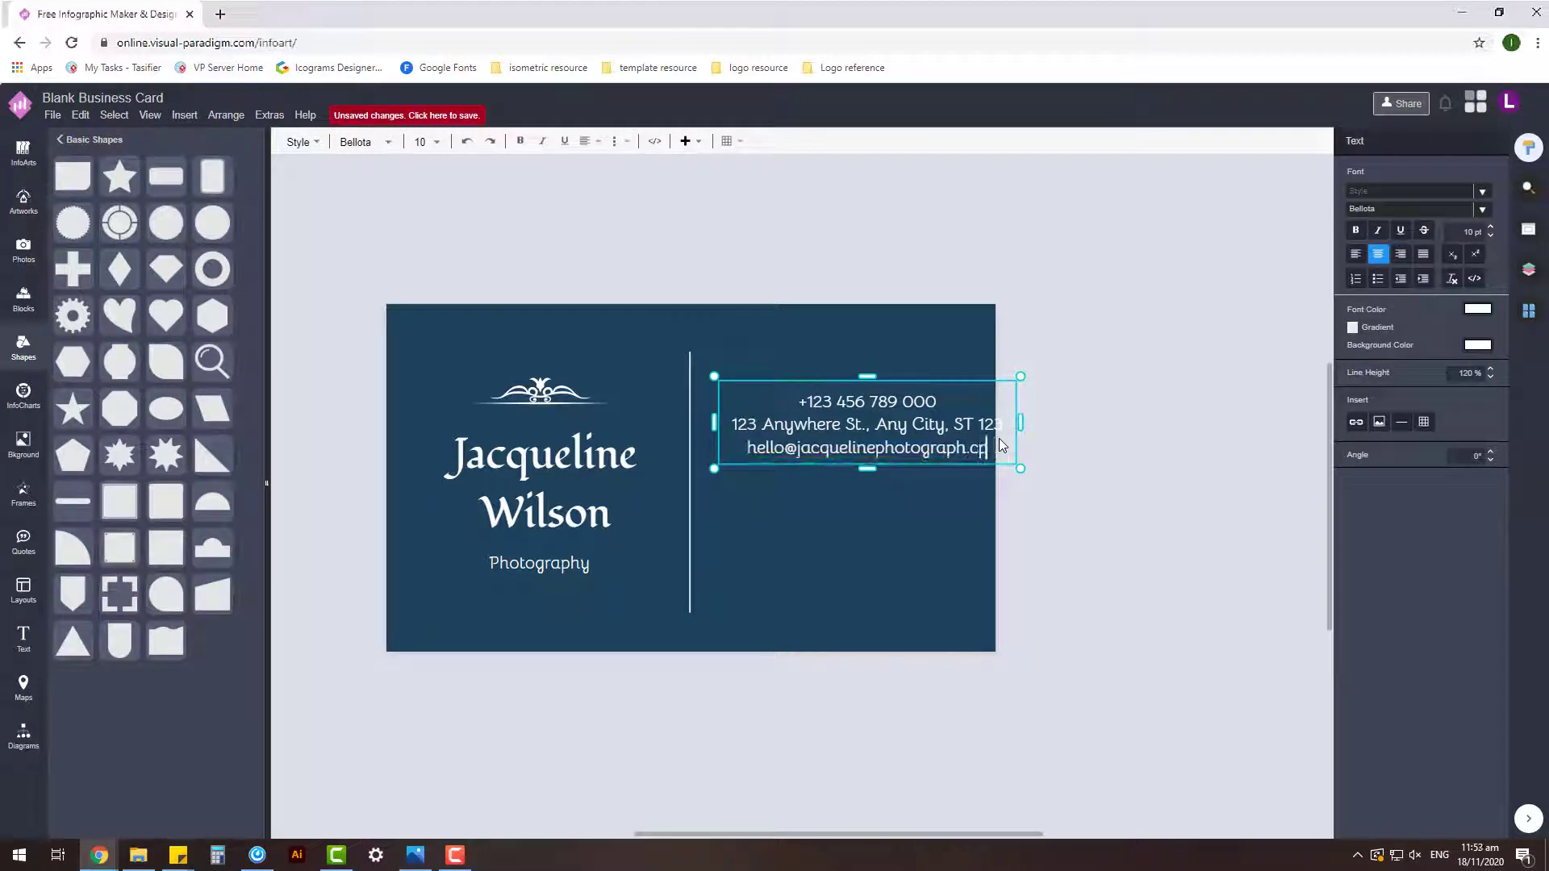
pyautogui.write('m')
# - Left-align the three-line contact details text
pyautogui.click(1081, 476)
pyautogui.click(960, 436)
pyautogui.click(1492, 144)
pyautogui.click(1421, 143)
pyautogui.click(1353, 235)
pyautogui.click(1113, 339)
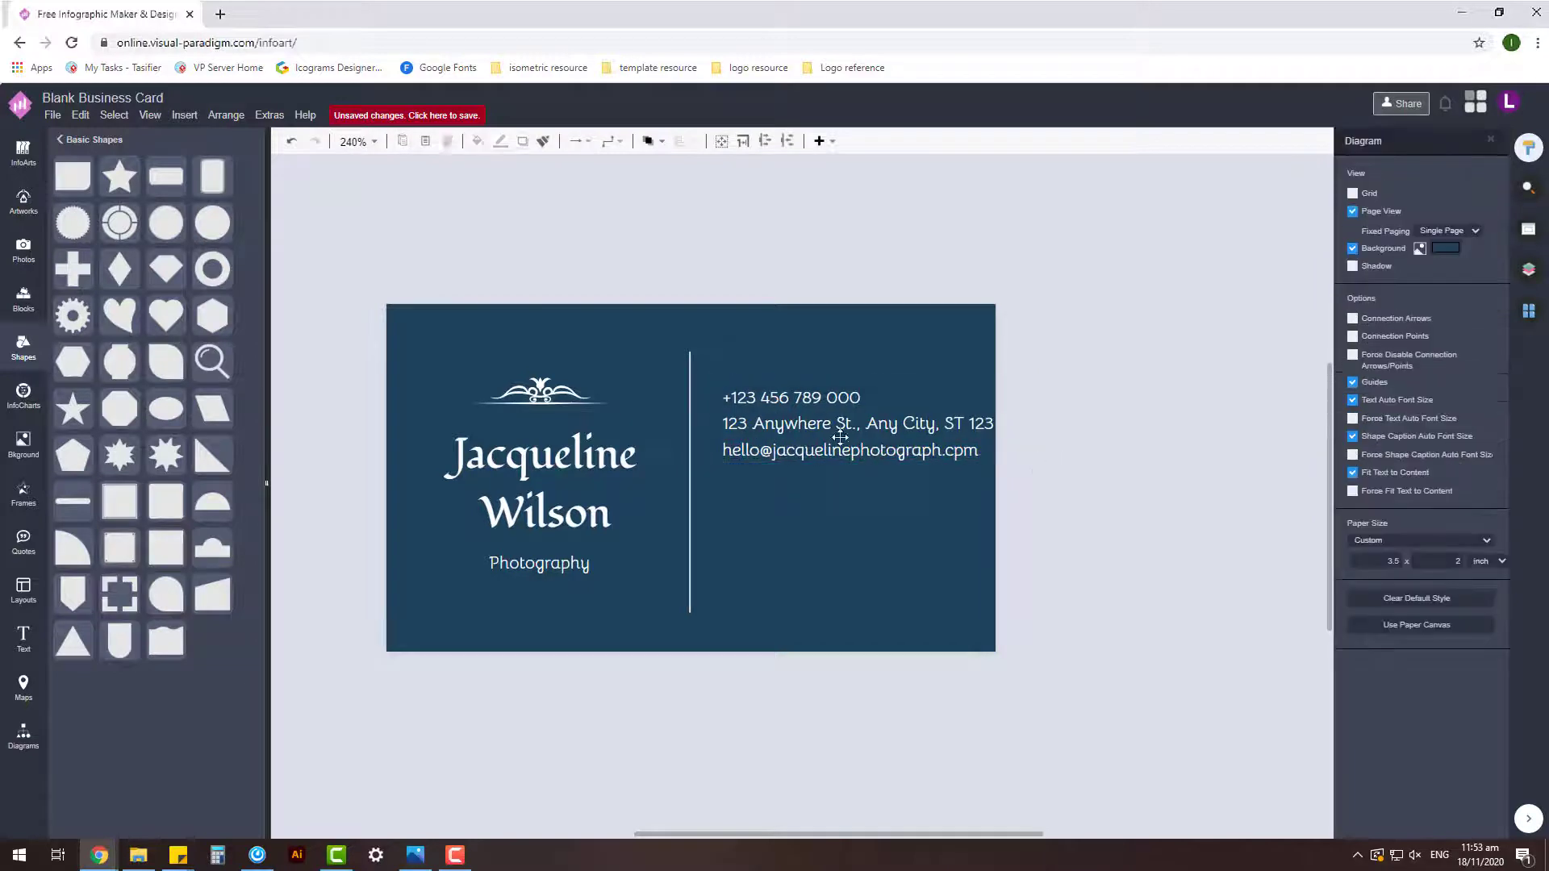
# - Move the contact text lower in the area beside the divider line and increase its line height
pyautogui.moveTo(840, 437); pyautogui.dragTo(840, 557)
pyautogui.doubleClick(840, 557)
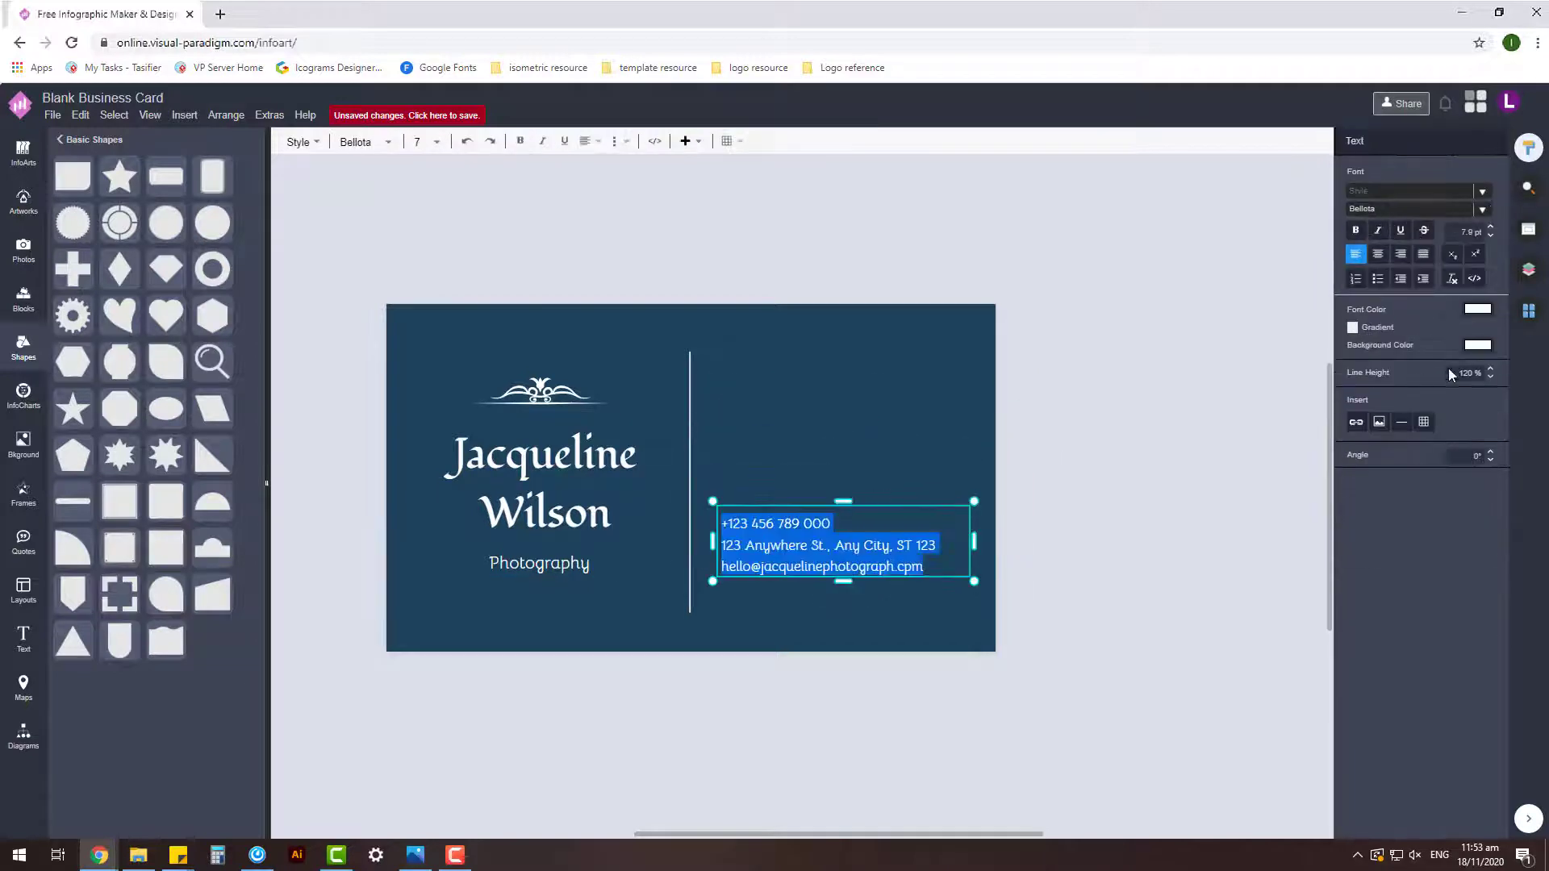
pyautogui.click(1490, 371)
pyautogui.click(1490, 370)
pyautogui.click(1490, 370)
pyautogui.click(1162, 444)
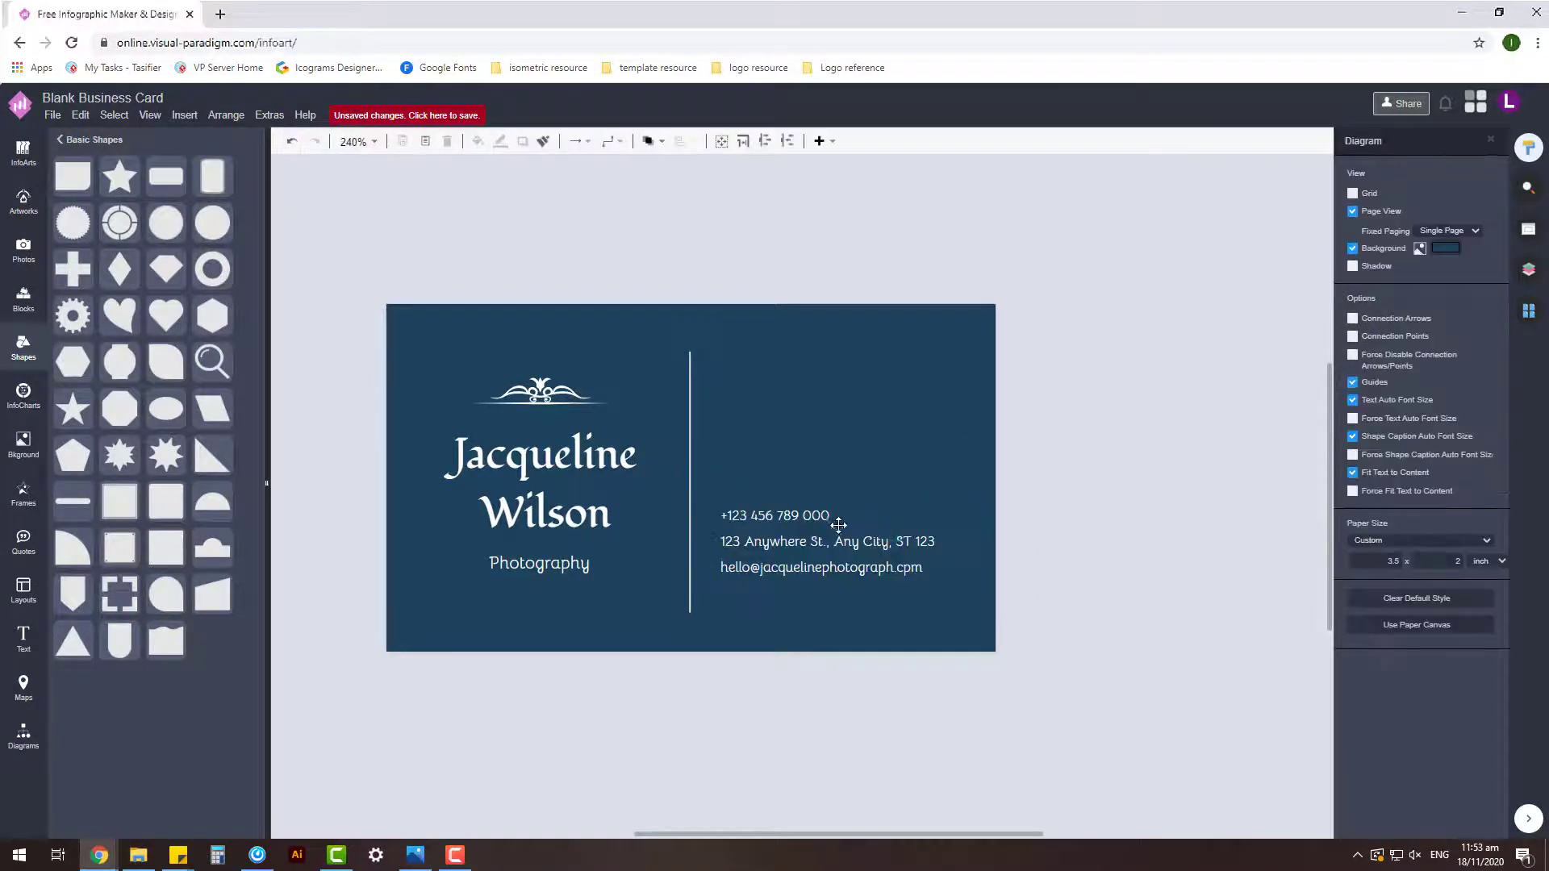
pyautogui.moveTo(818, 563)
pyautogui.mouseDown()
pyautogui.moveTo(830, 504)
pyautogui.moveTo(812, 575)
pyautogui.mouseUp()
pyautogui.doubleClick(825, 504)
pyautogui.click(1491, 367)
pyautogui.click(1491, 368)
pyautogui.click(1491, 368)
pyautogui.click(1161, 436)
pyautogui.press('Escape')
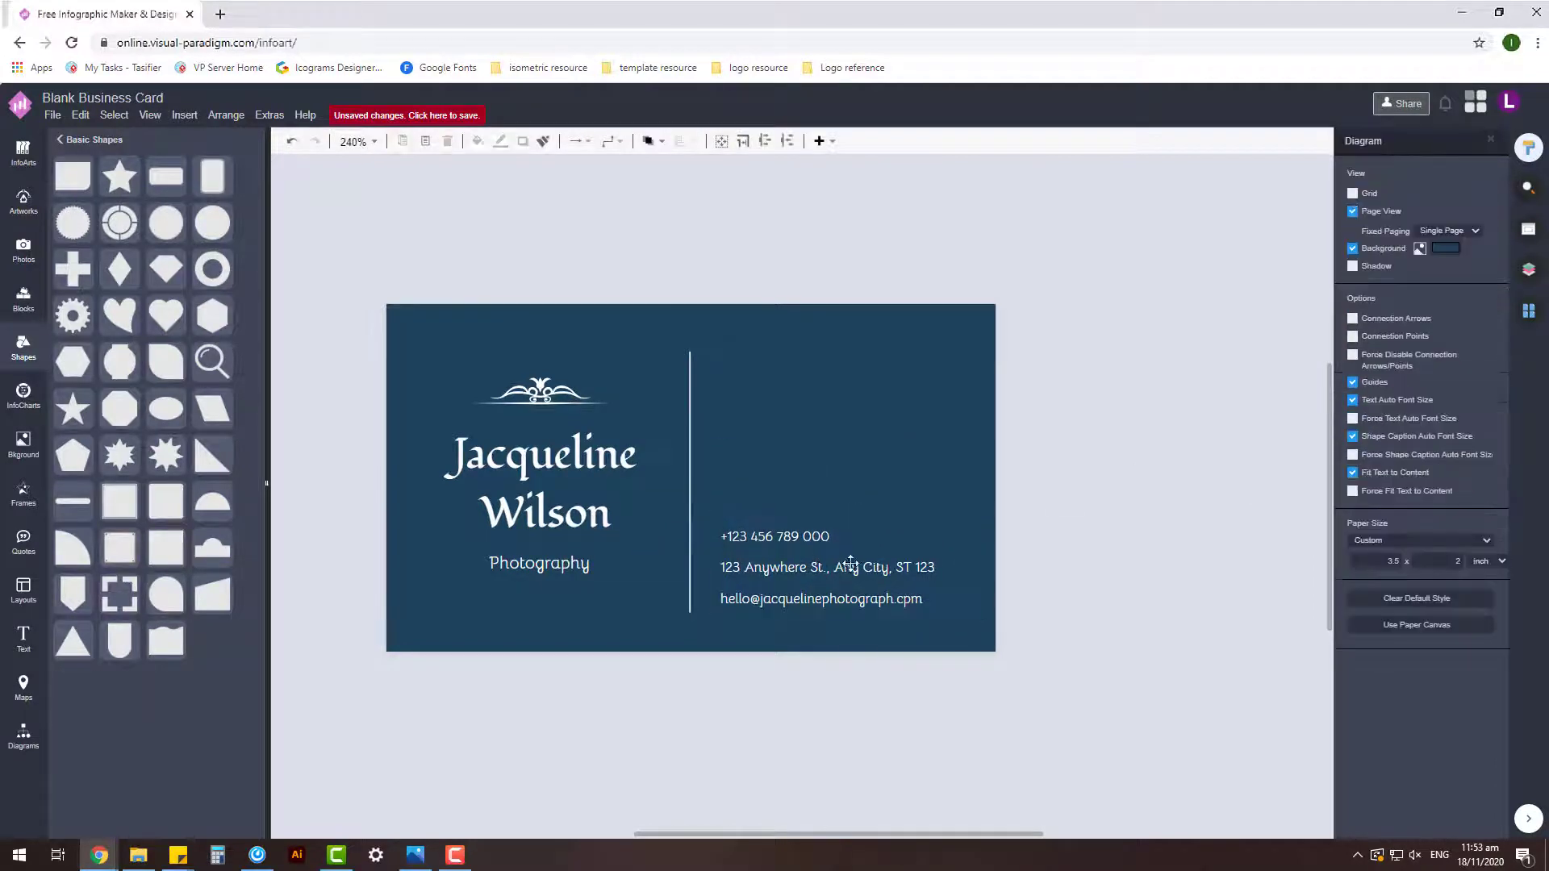
# - Resize the contact text block to fit between the divider line and the card's edge, adjusting its font size
pyautogui.click(861, 584)
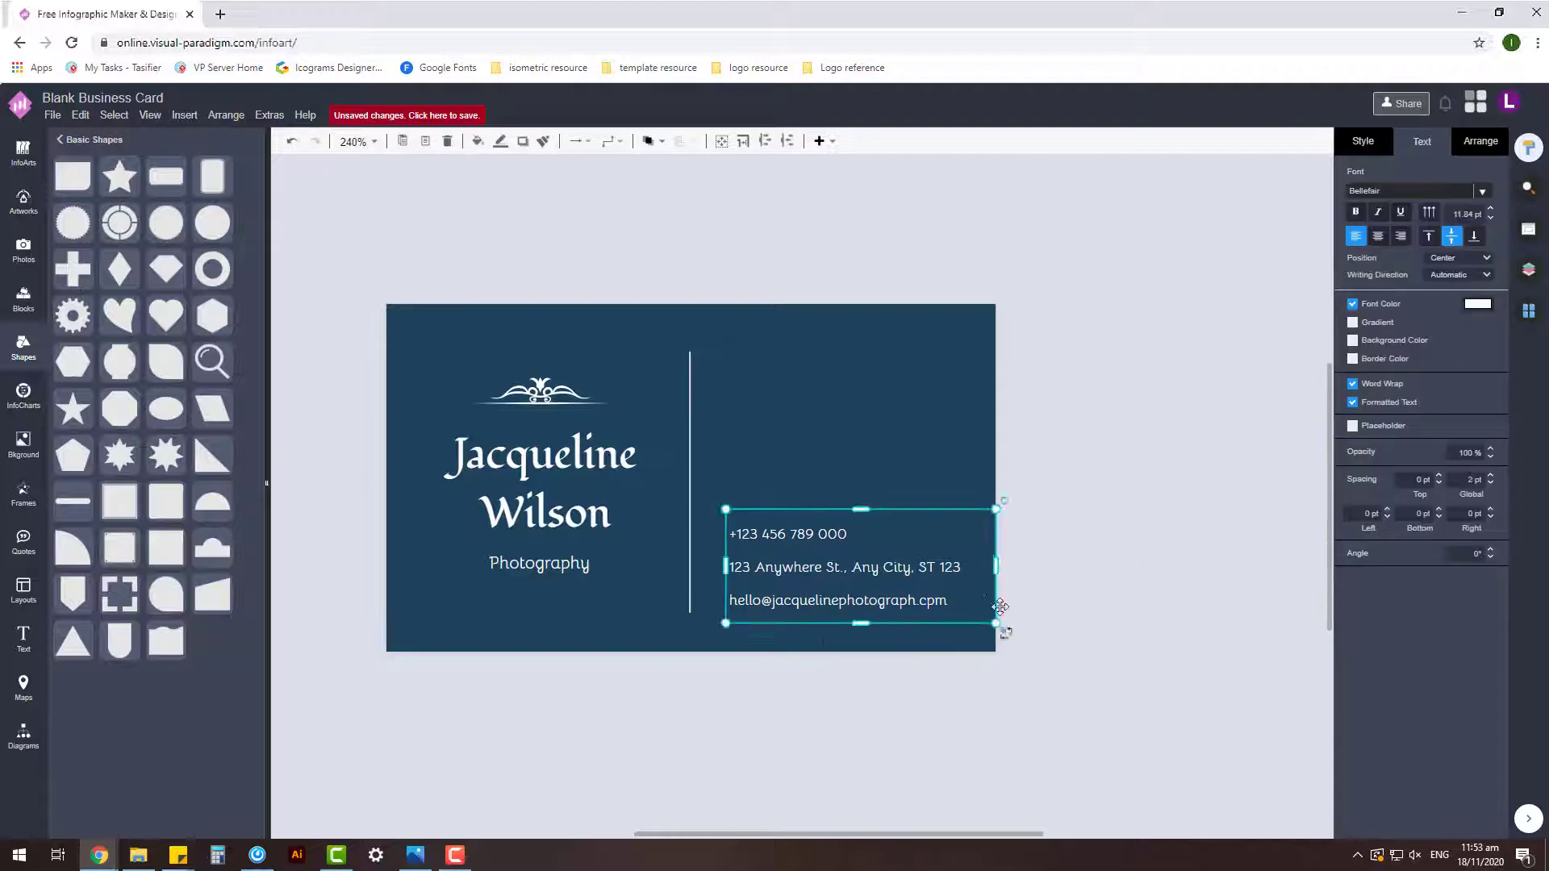
pyautogui.moveTo(1005, 639); pyautogui.dragTo(986, 623)
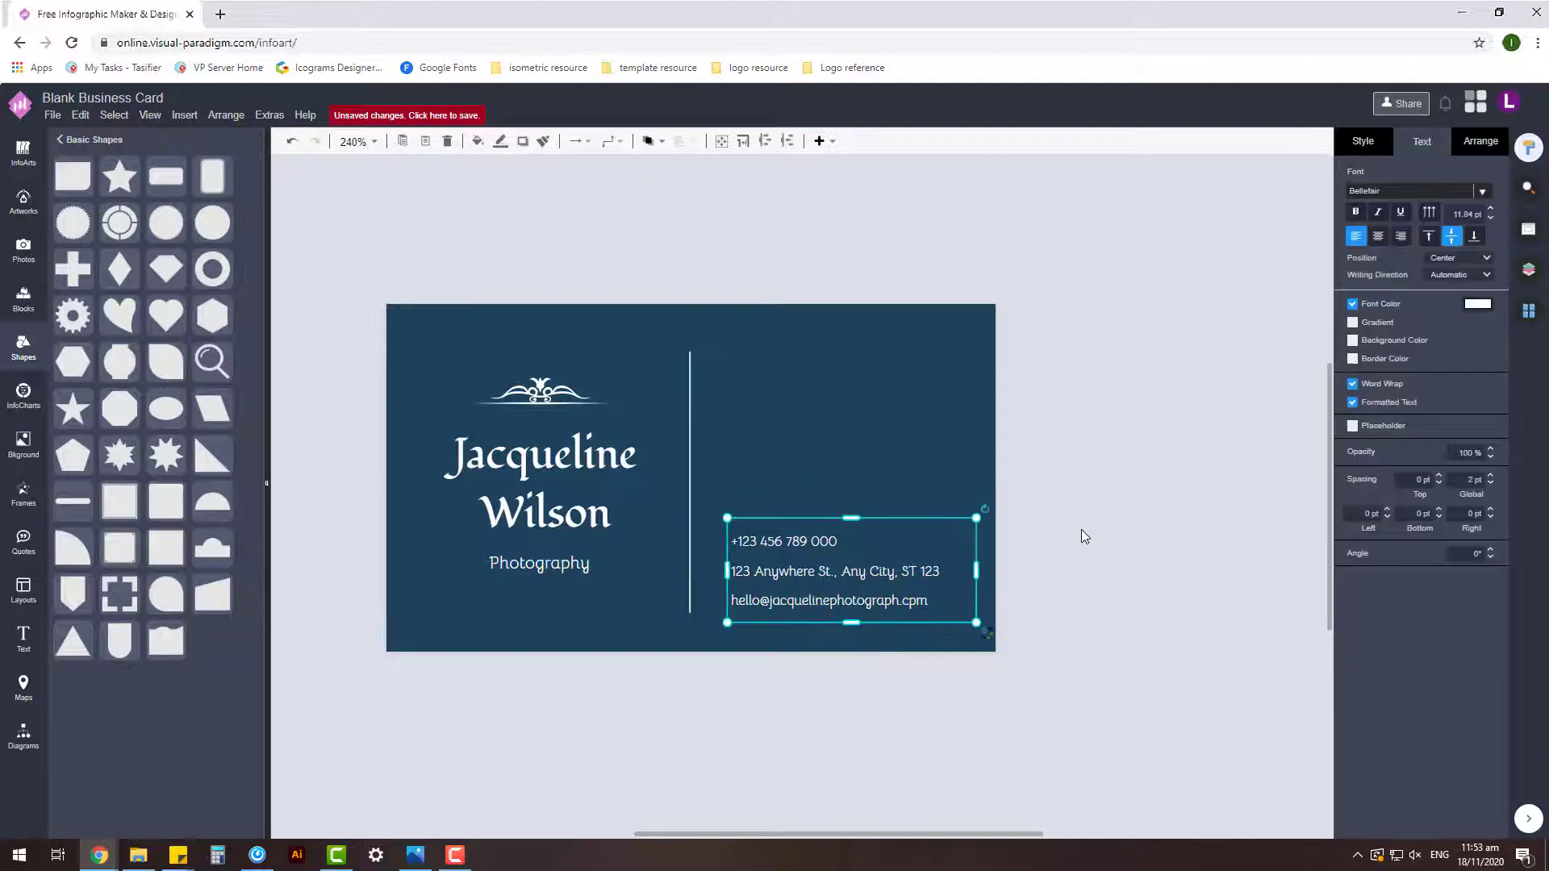
pyautogui.click(1081, 530)
pyautogui.click(816, 583)
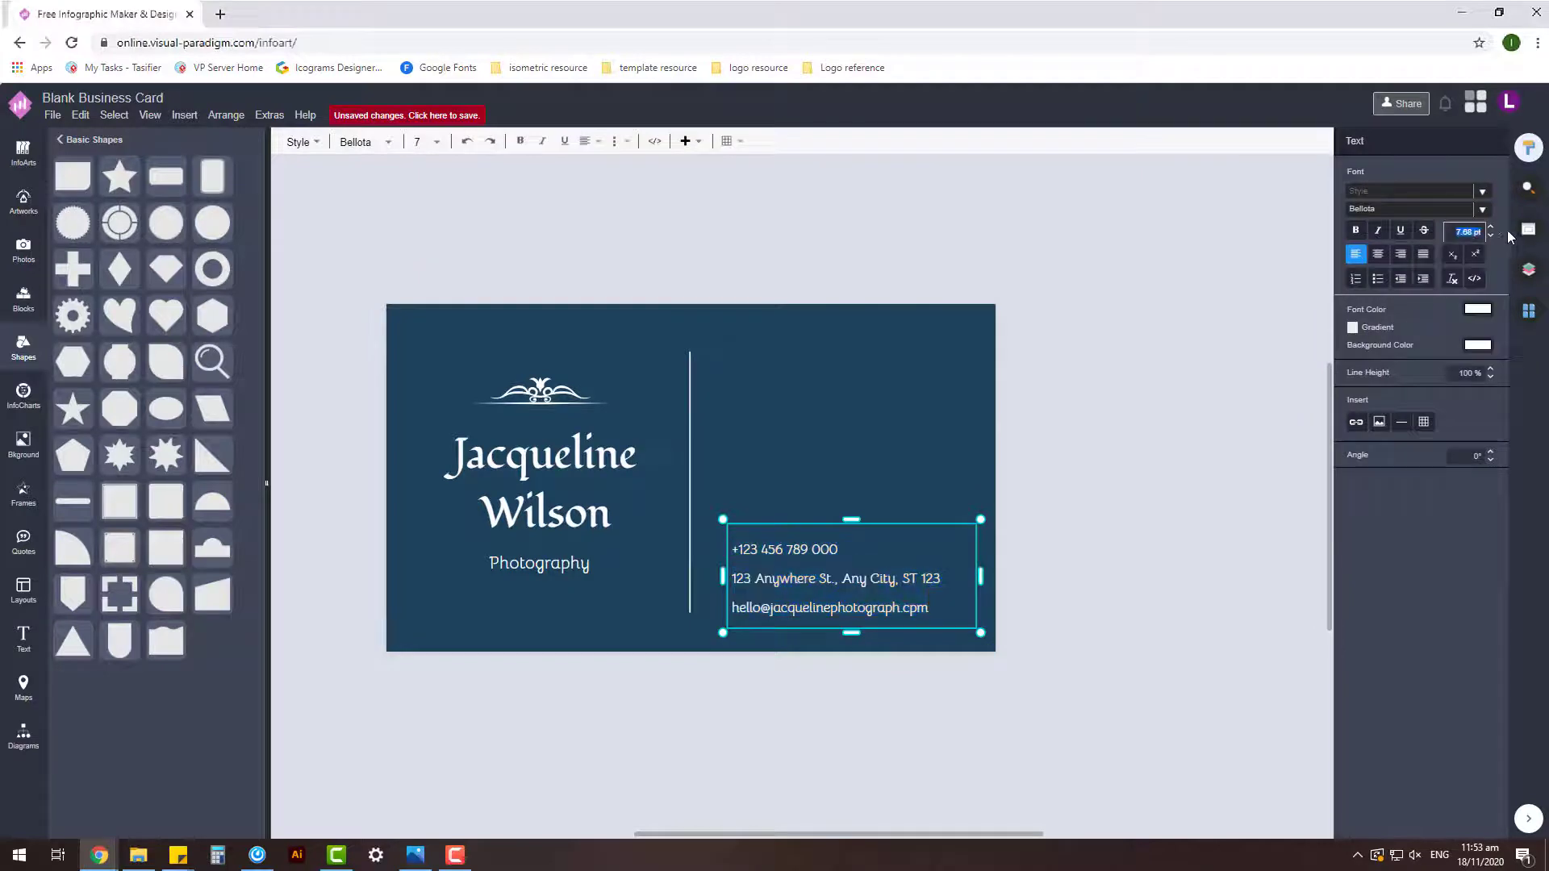
pyautogui.click(889, 534)
pyautogui.click(890, 534)
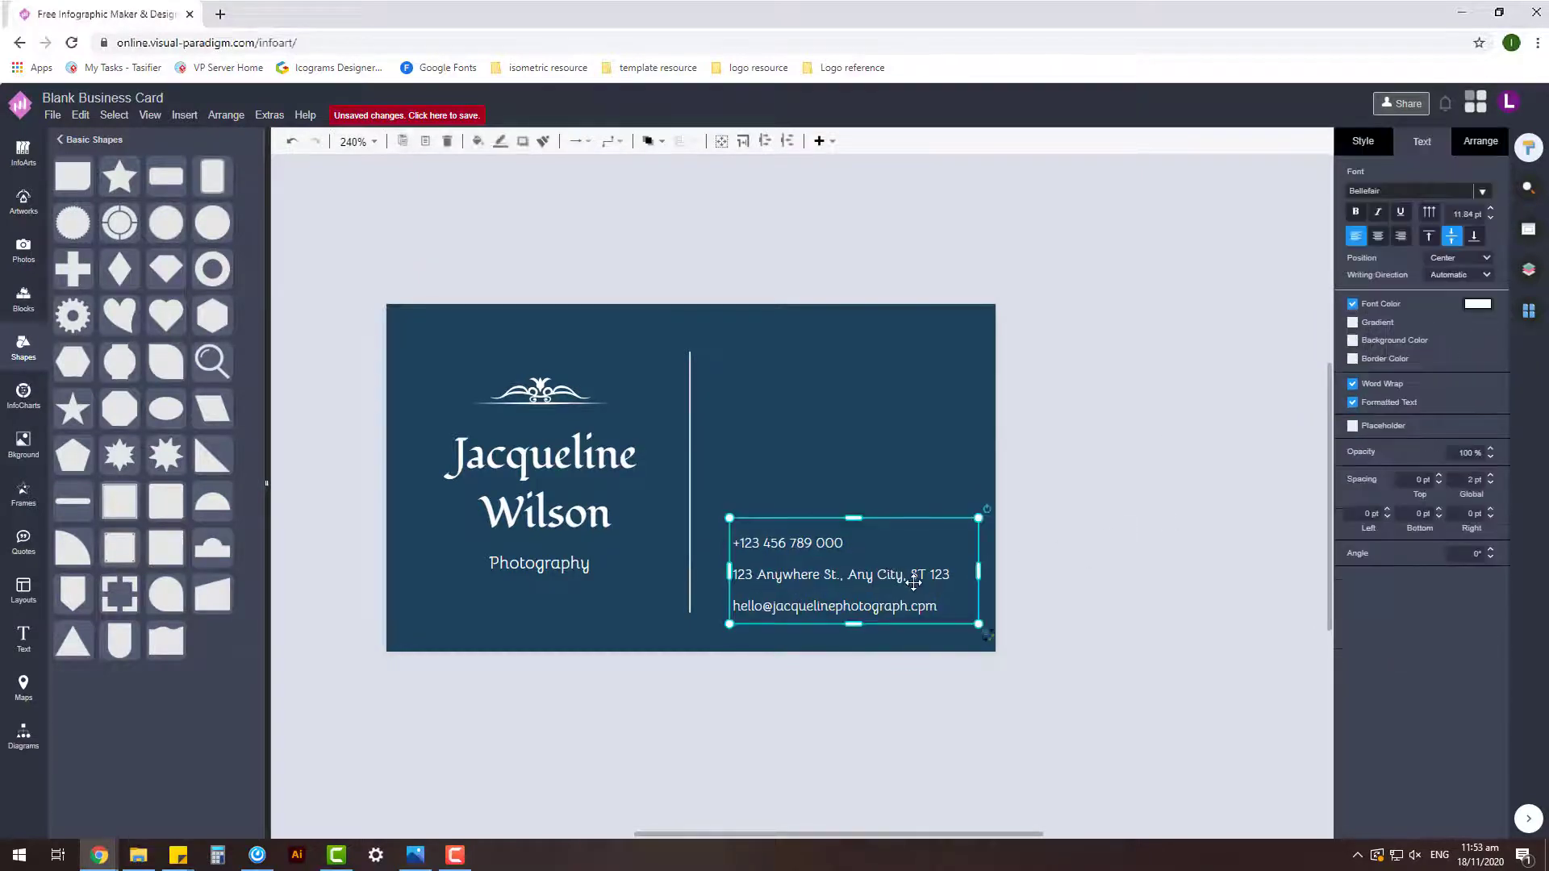
pyautogui.click(1130, 538)
# - Move the contact text block up to the vertical middle of the card, beside the divider line
pyautogui.moveTo(841, 588); pyautogui.dragTo(841, 500)
pyautogui.click(1026, 451)
pyautogui.scroll(1, 784, 524)
pyautogui.click(783, 527)
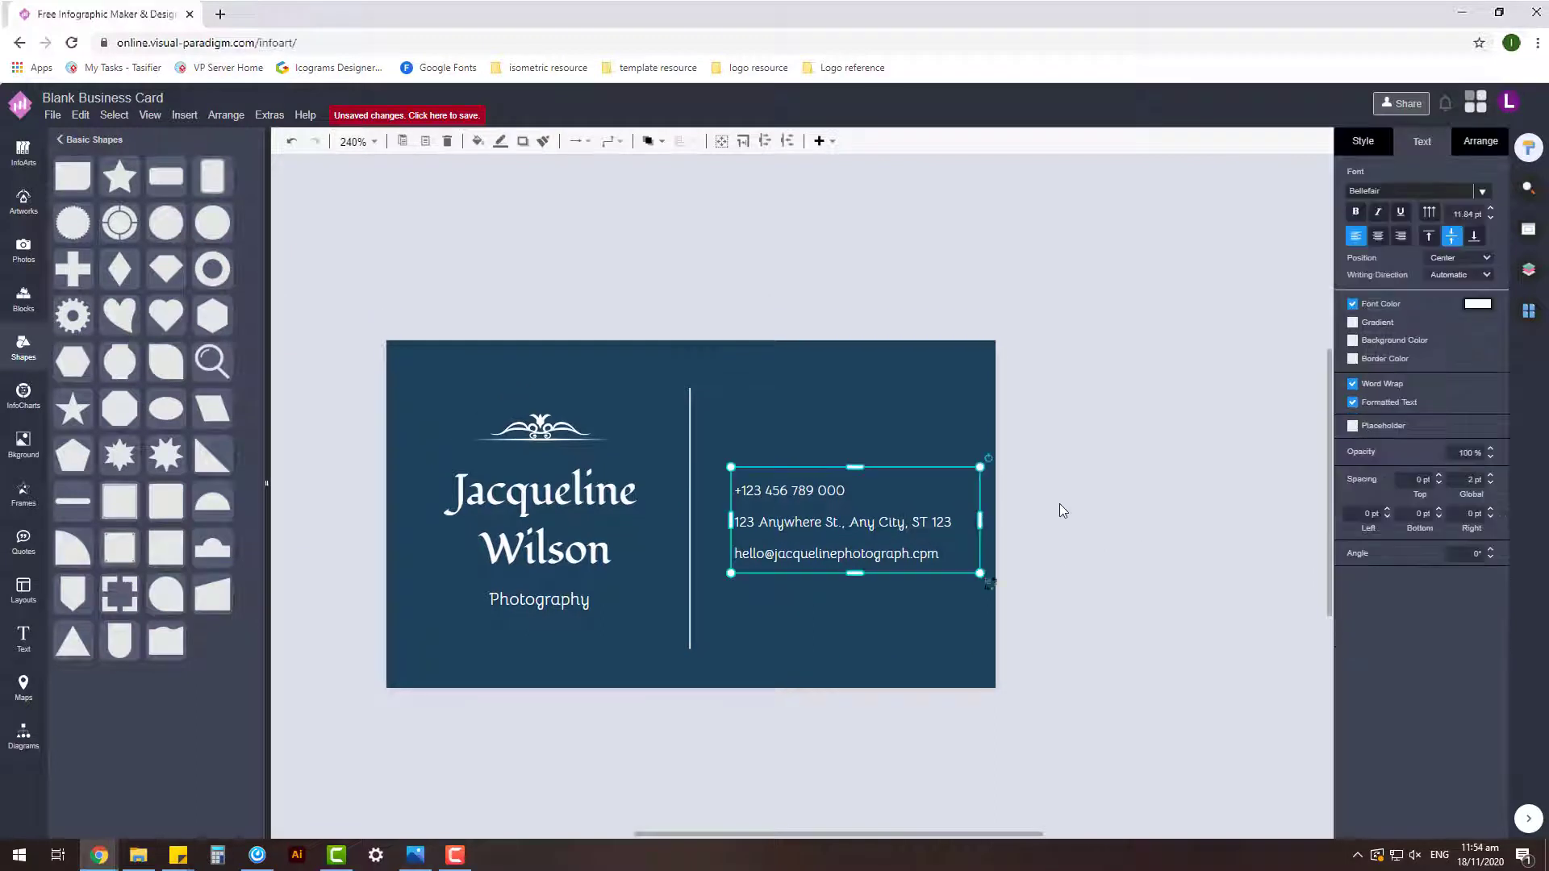
pyautogui.click(1059, 507)
pyautogui.hscroll(1, 1041, 566)
pyautogui.scroll(1, 1126, 524)
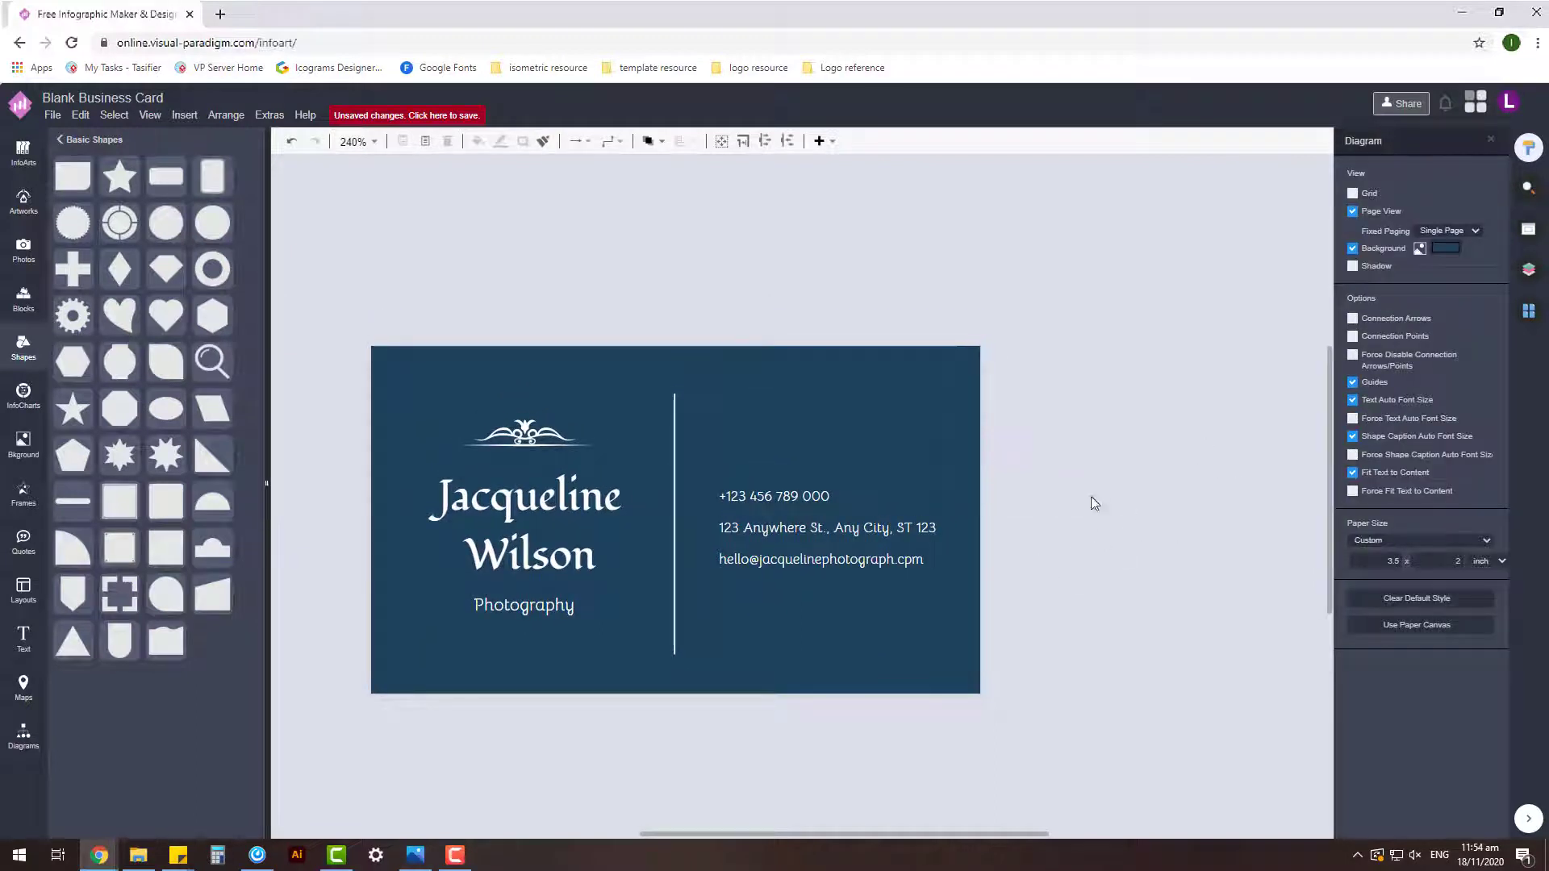
pyautogui.hscroll(-1, 1094, 504)
pyautogui.click(809, 520)
pyautogui.click(1217, 501)
# - Add a phone handset icon from the "phone" artworks in front of the phone number and color it white
pyautogui.click(24, 218)
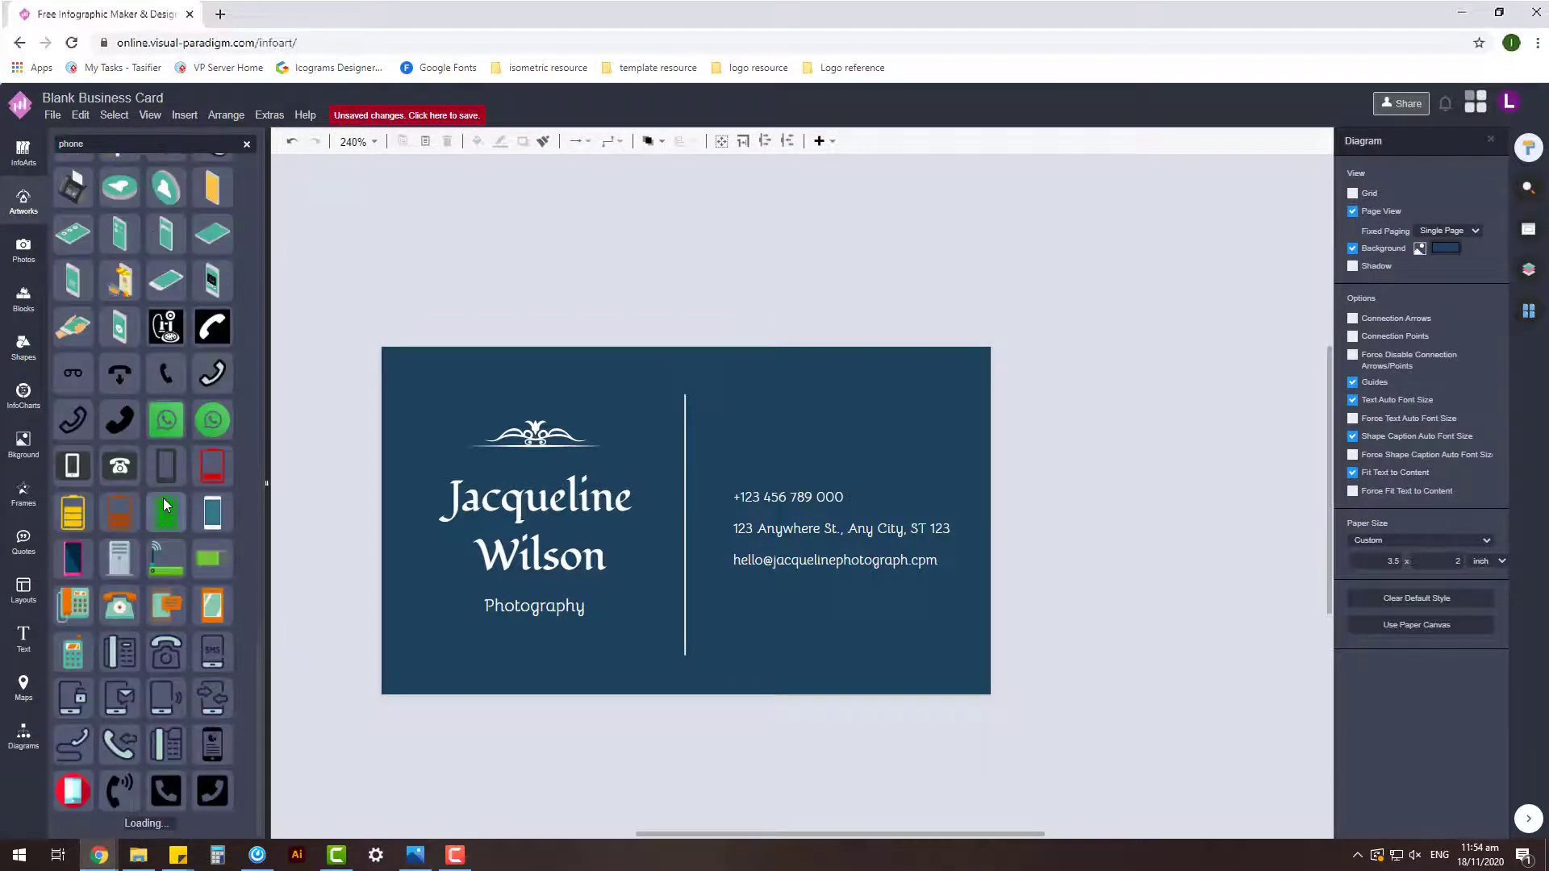
pyautogui.moveTo(120, 418); pyautogui.dragTo(909, 423)
pyautogui.moveTo(1025, 523); pyautogui.dragTo(713, 504)
pyautogui.click(1362, 141)
pyautogui.click(1358, 198)
pyautogui.doubleClick(1372, 342)
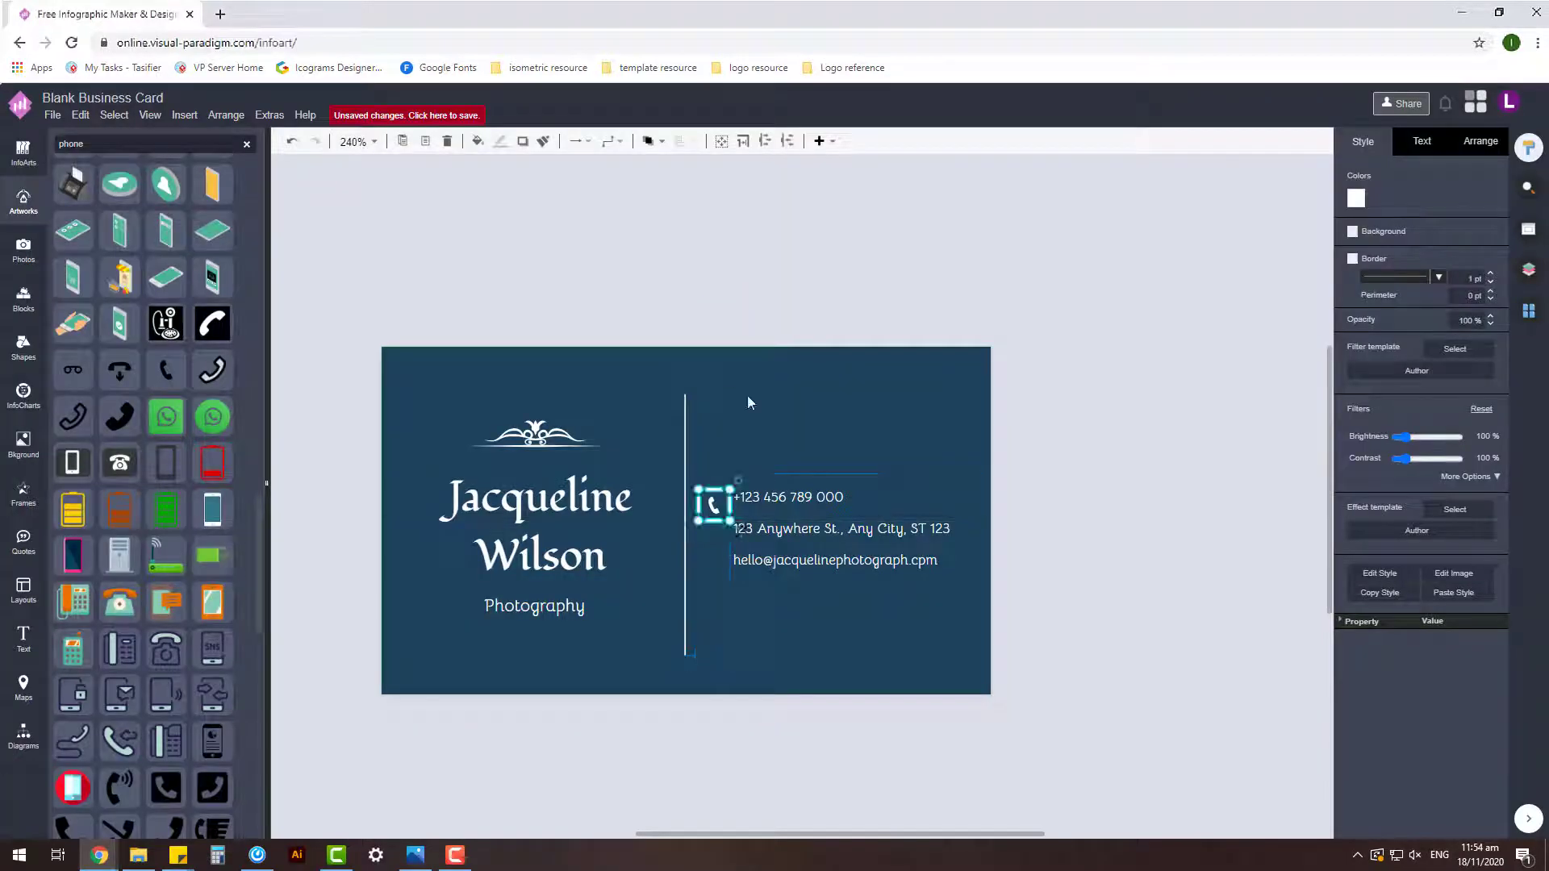
pyautogui.click(792, 294)
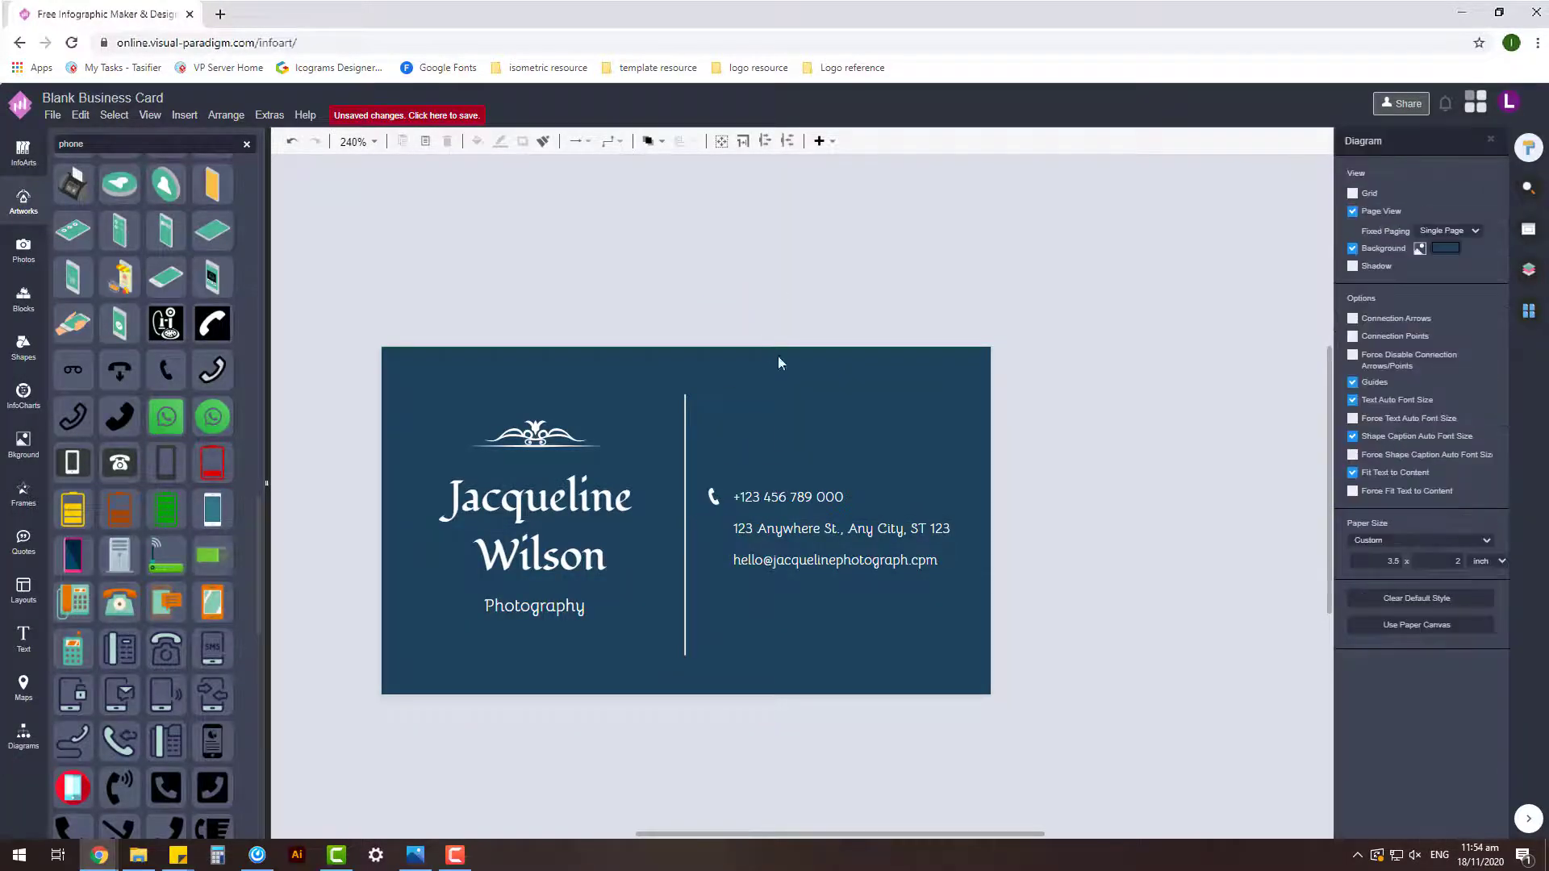
# - Fine-tune the handset icon's position so it lines up with the phone number line
pyautogui.scroll(5, 735, 431)
pyautogui.click(676, 607)
pyautogui.moveTo(643, 559); pyautogui.dragTo(633, 550)
pyautogui.press('Down')
pyautogui.click(706, 347)
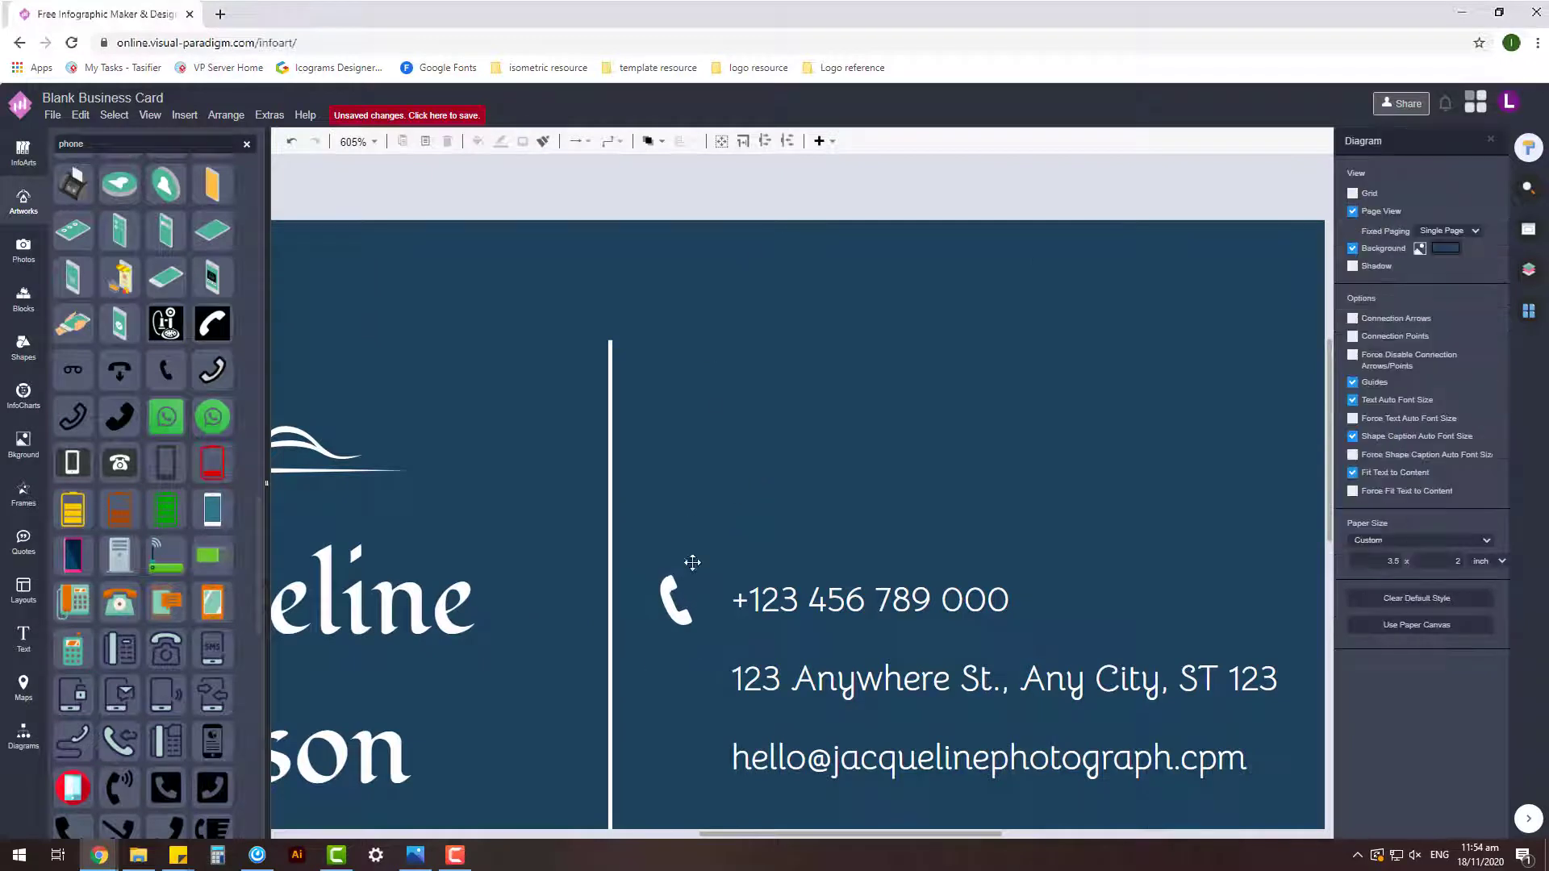
pyautogui.click(693, 563)
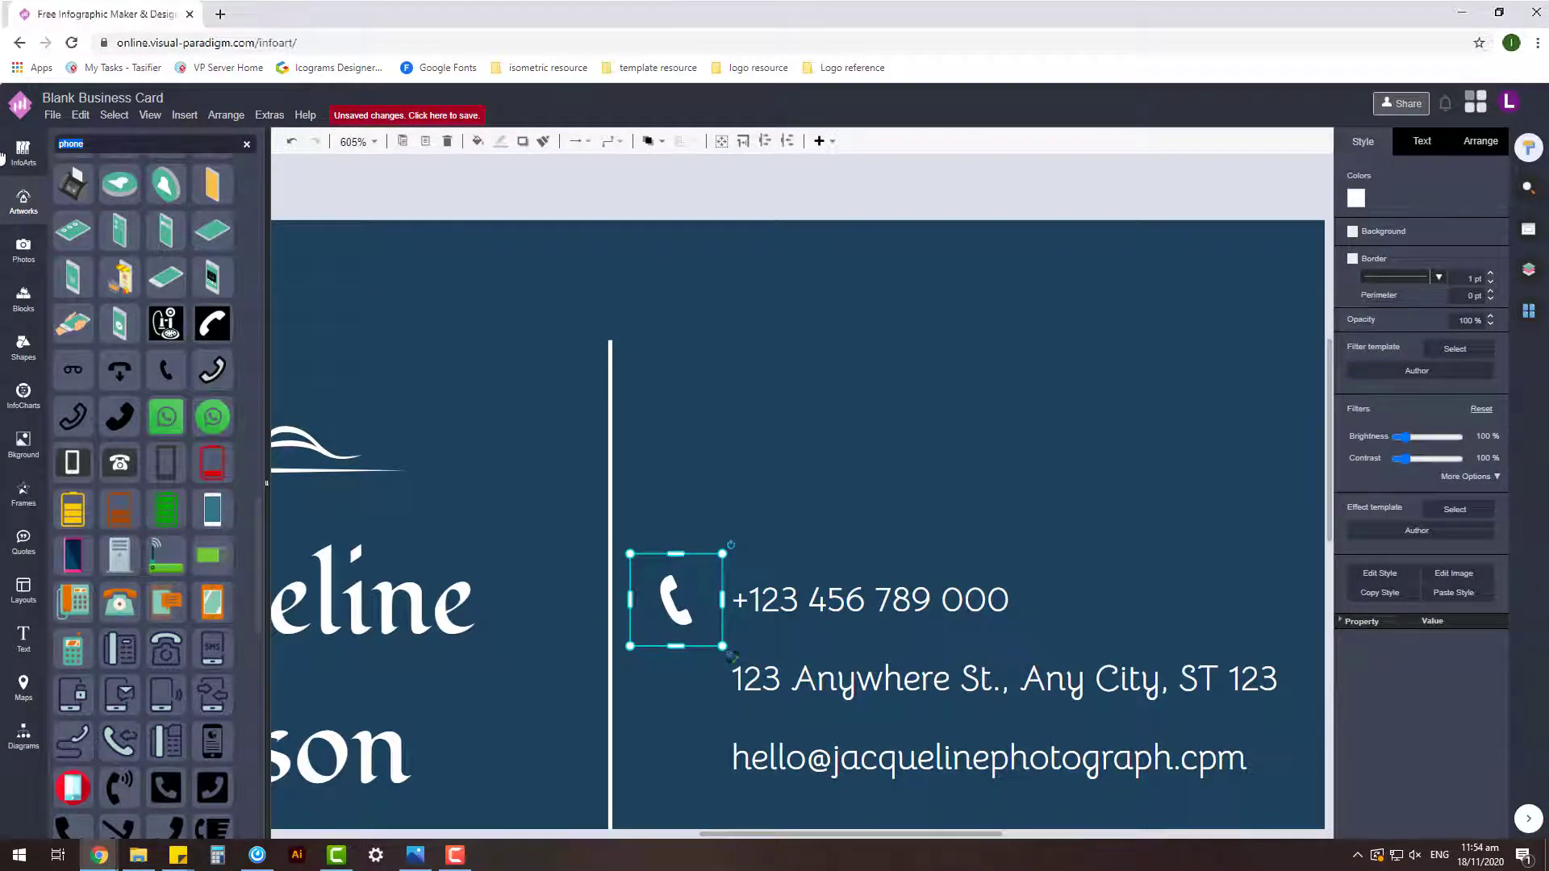
# - Add a camera icon from the "camera" artworks in front of the address line and color it white
pyautogui.write('photograhy')
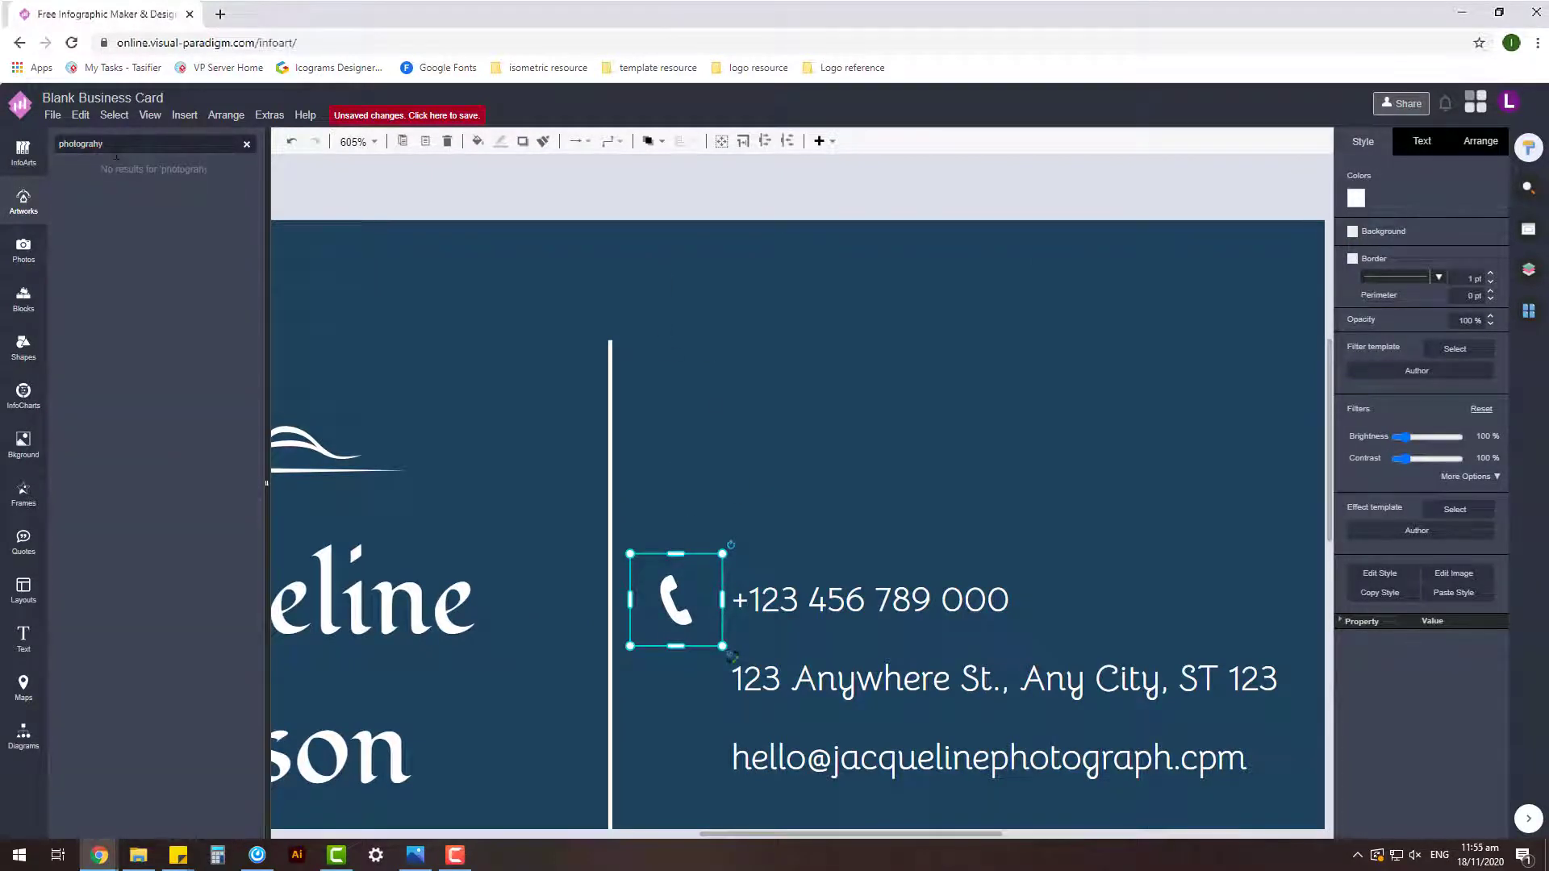
pyautogui.write('camera')
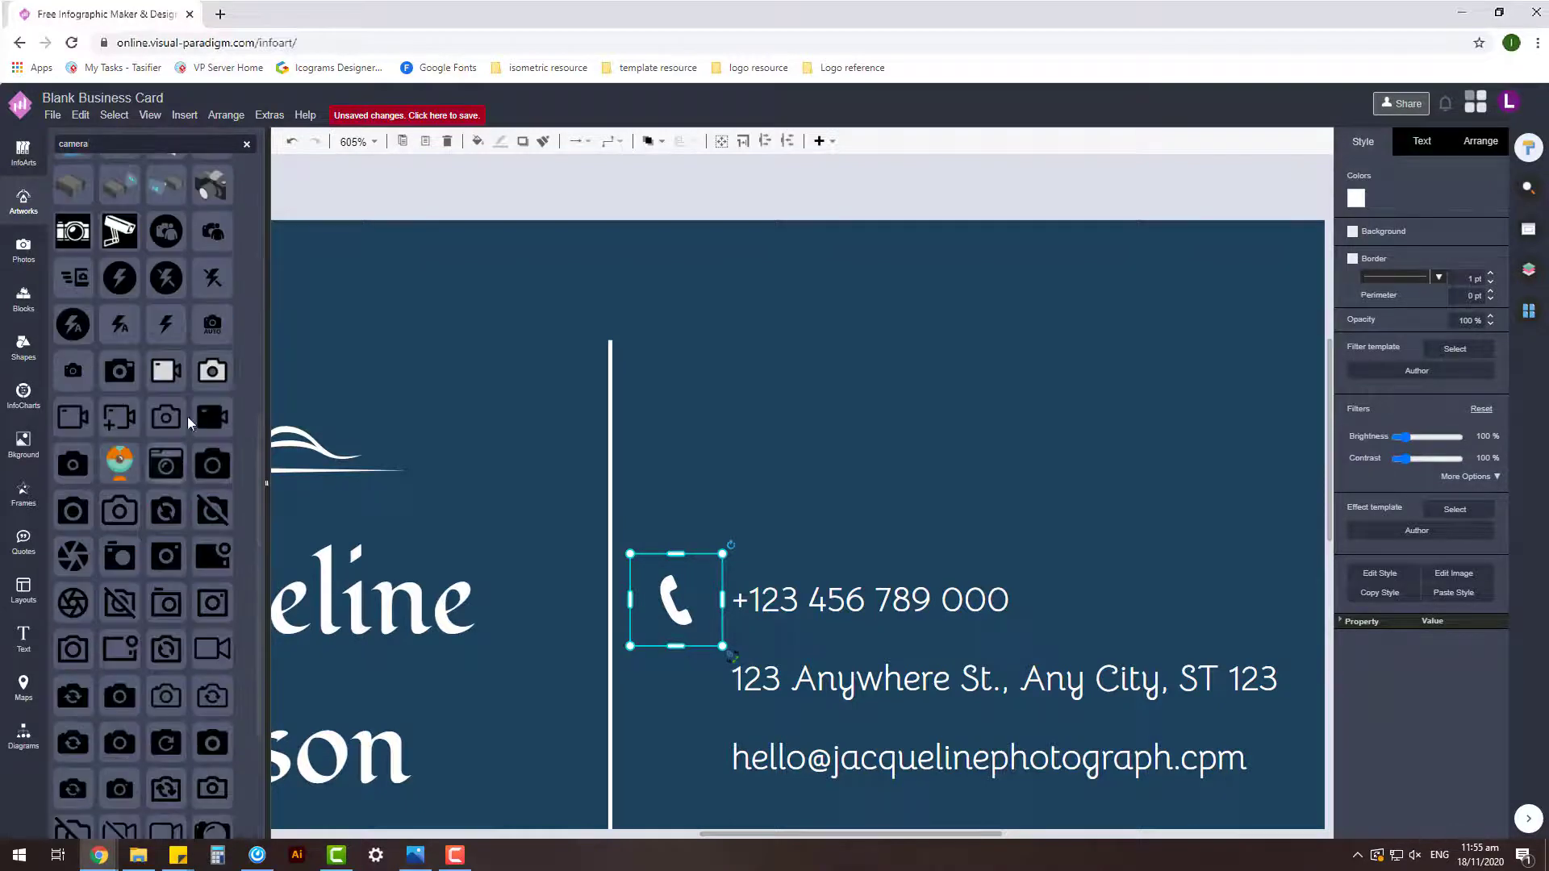
pyautogui.moveTo(166, 370); pyautogui.dragTo(973, 364)
pyautogui.moveTo(1287, 220); pyautogui.dragTo(379, 509)
pyautogui.click(1357, 199)
pyautogui.click(1501, 530)
# - Fine-tune the camera icon's position beside the address line, undoing the last change
pyautogui.click(373, 502)
pyautogui.click(415, 536)
pyautogui.click(532, 331)
pyautogui.click(378, 505)
pyautogui.click(1106, 532)
pyautogui.click(374, 504)
pyautogui.click(419, 510)
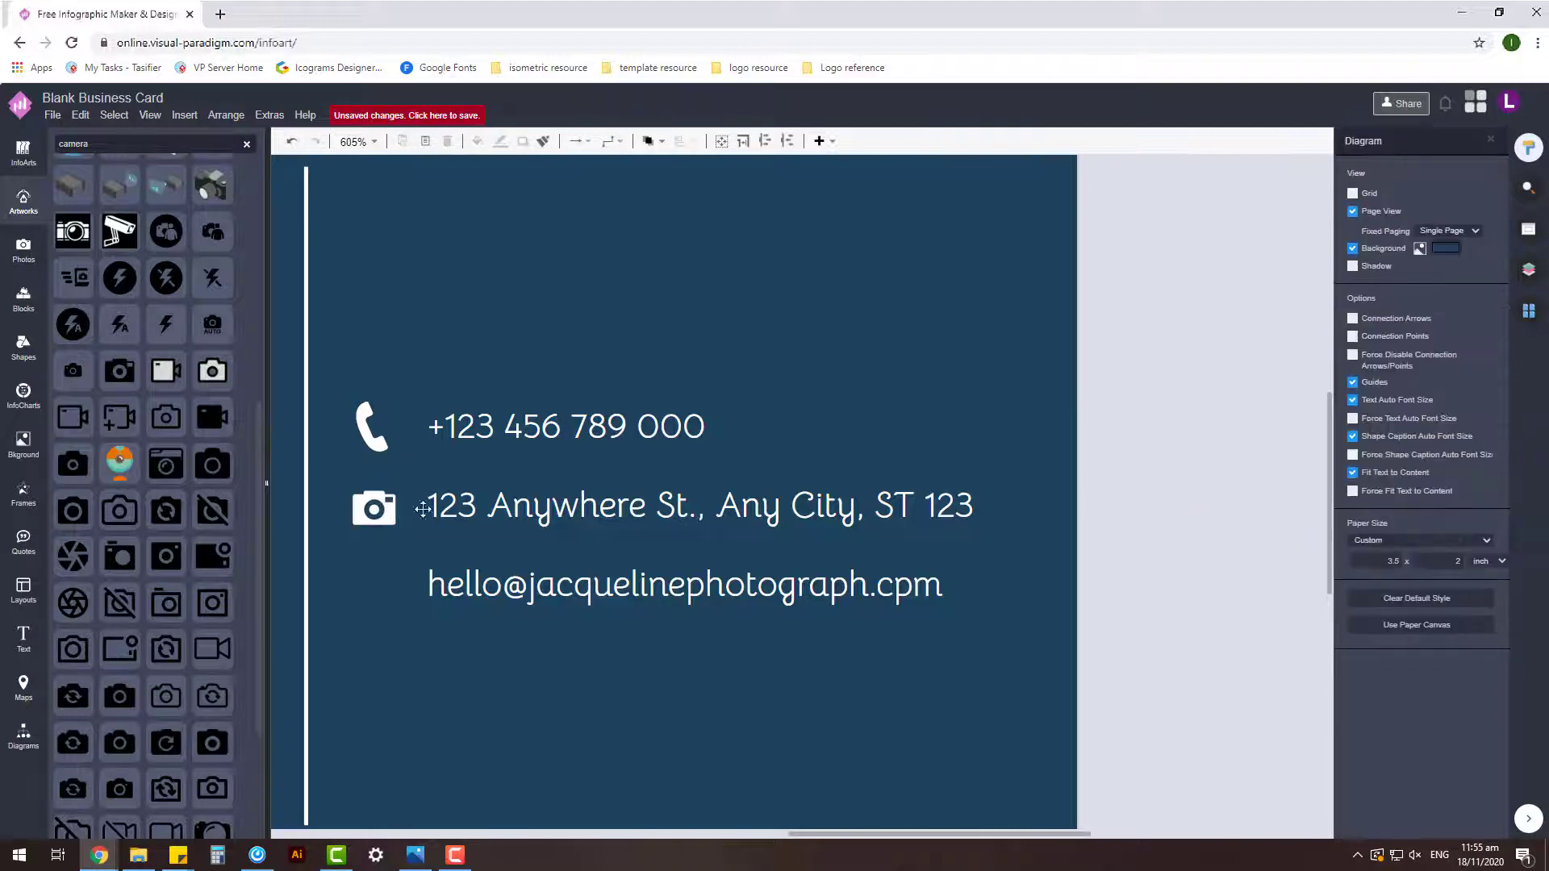
pyautogui.click(428, 509)
pyautogui.click(1107, 529)
pyautogui.hotkey('ctrl', 'z')
pyautogui.click(1071, 591)
# - Add an envelope icon from the "mail" artworks in front of the e-mail line and make it white
pyautogui.scroll(-2, 1071, 591)
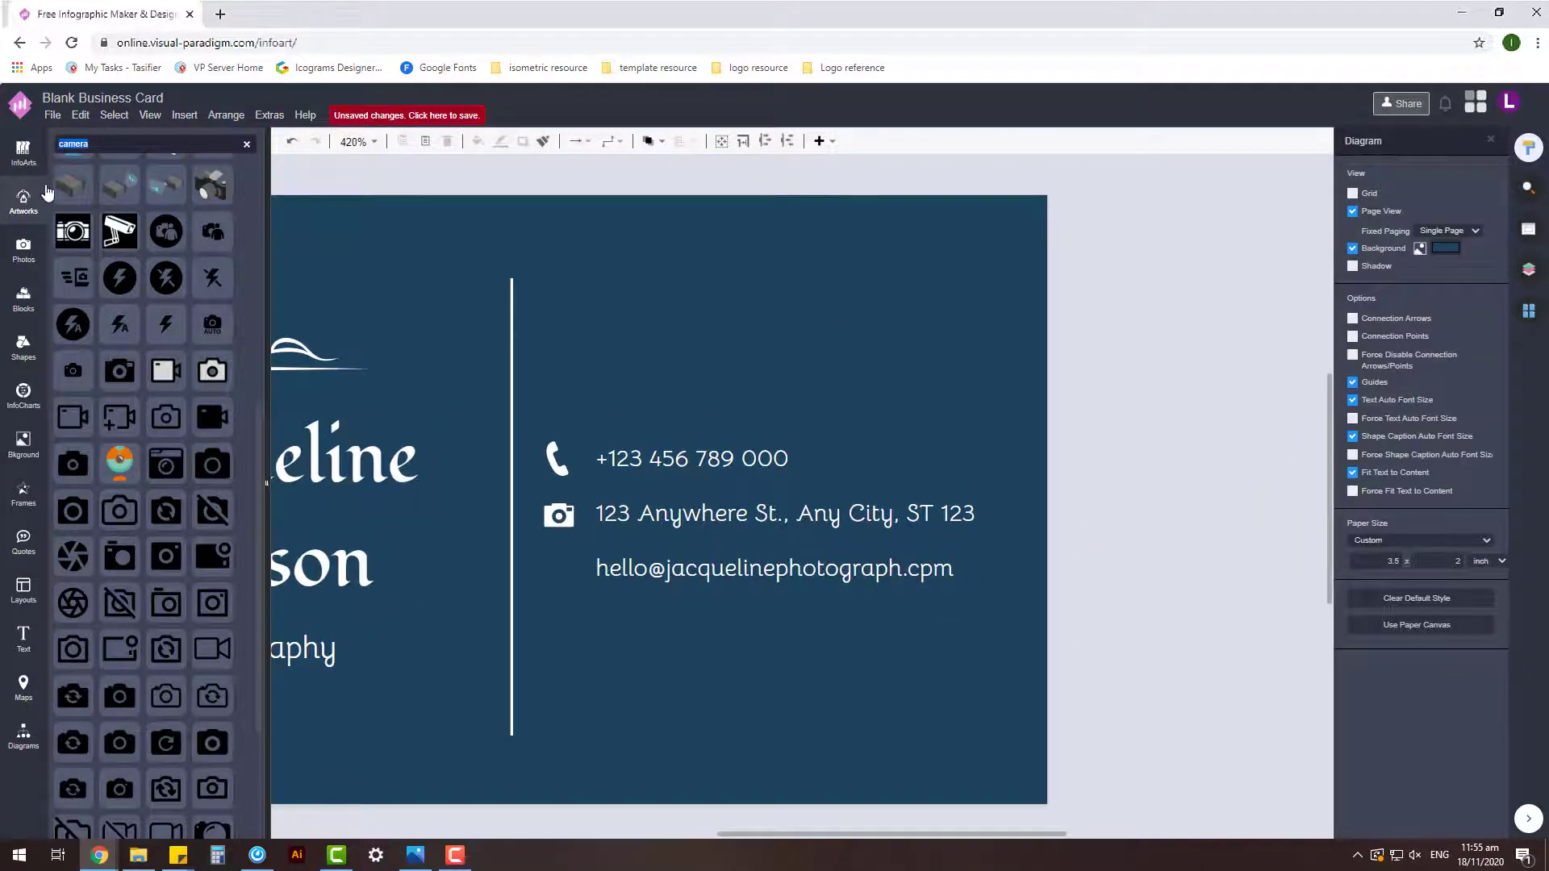
pyautogui.write('mail')
pyautogui.moveTo(166, 555); pyautogui.dragTo(1173, 582)
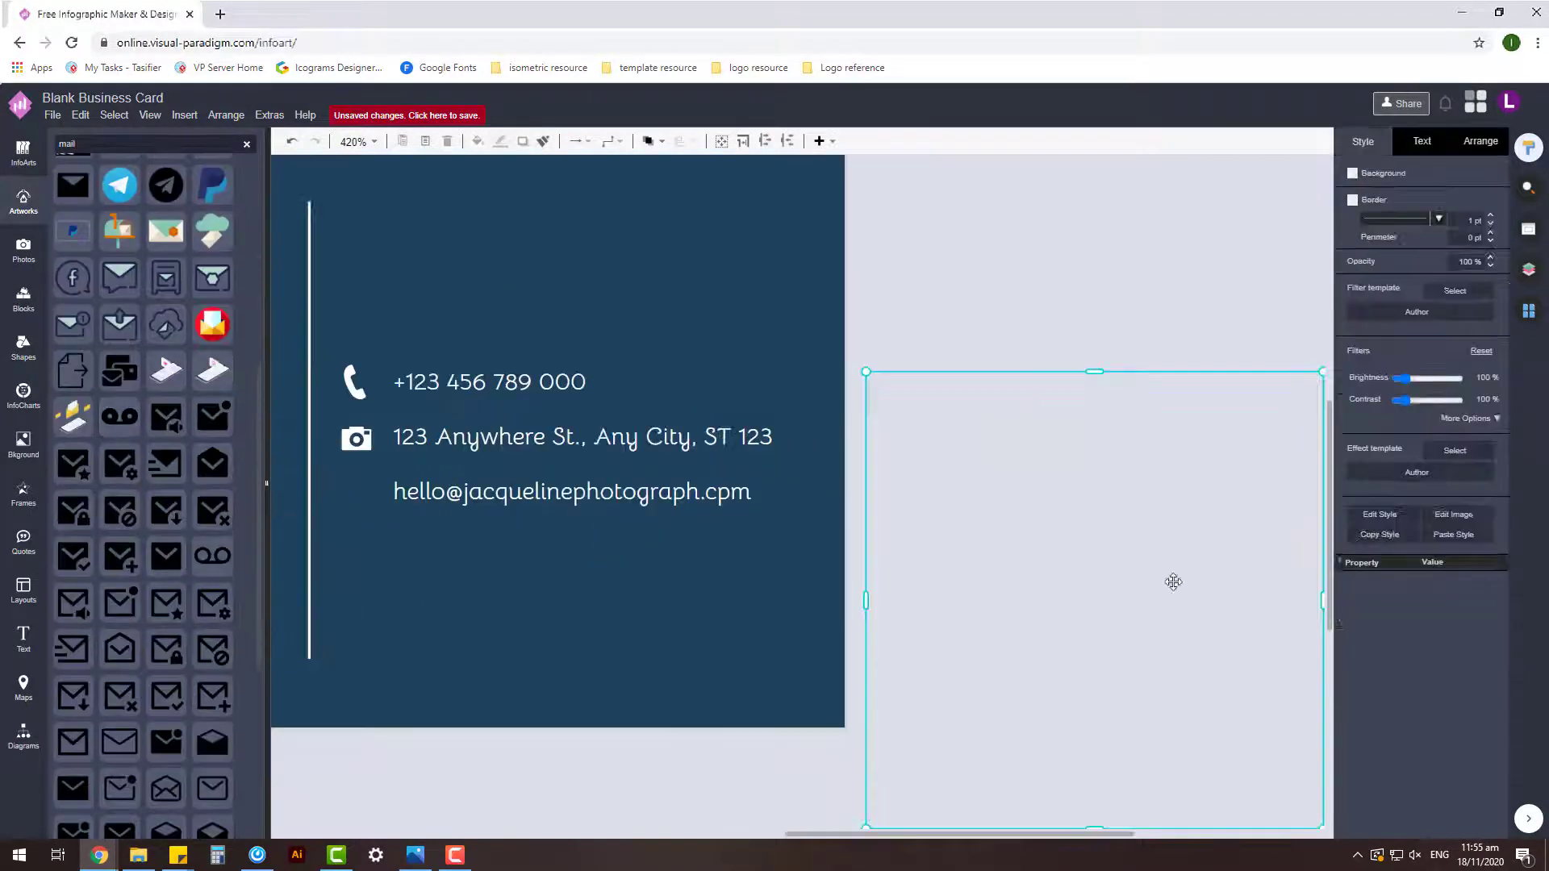
pyautogui.moveTo(1259, 699); pyautogui.dragTo(858, 433)
pyautogui.click(1380, 198)
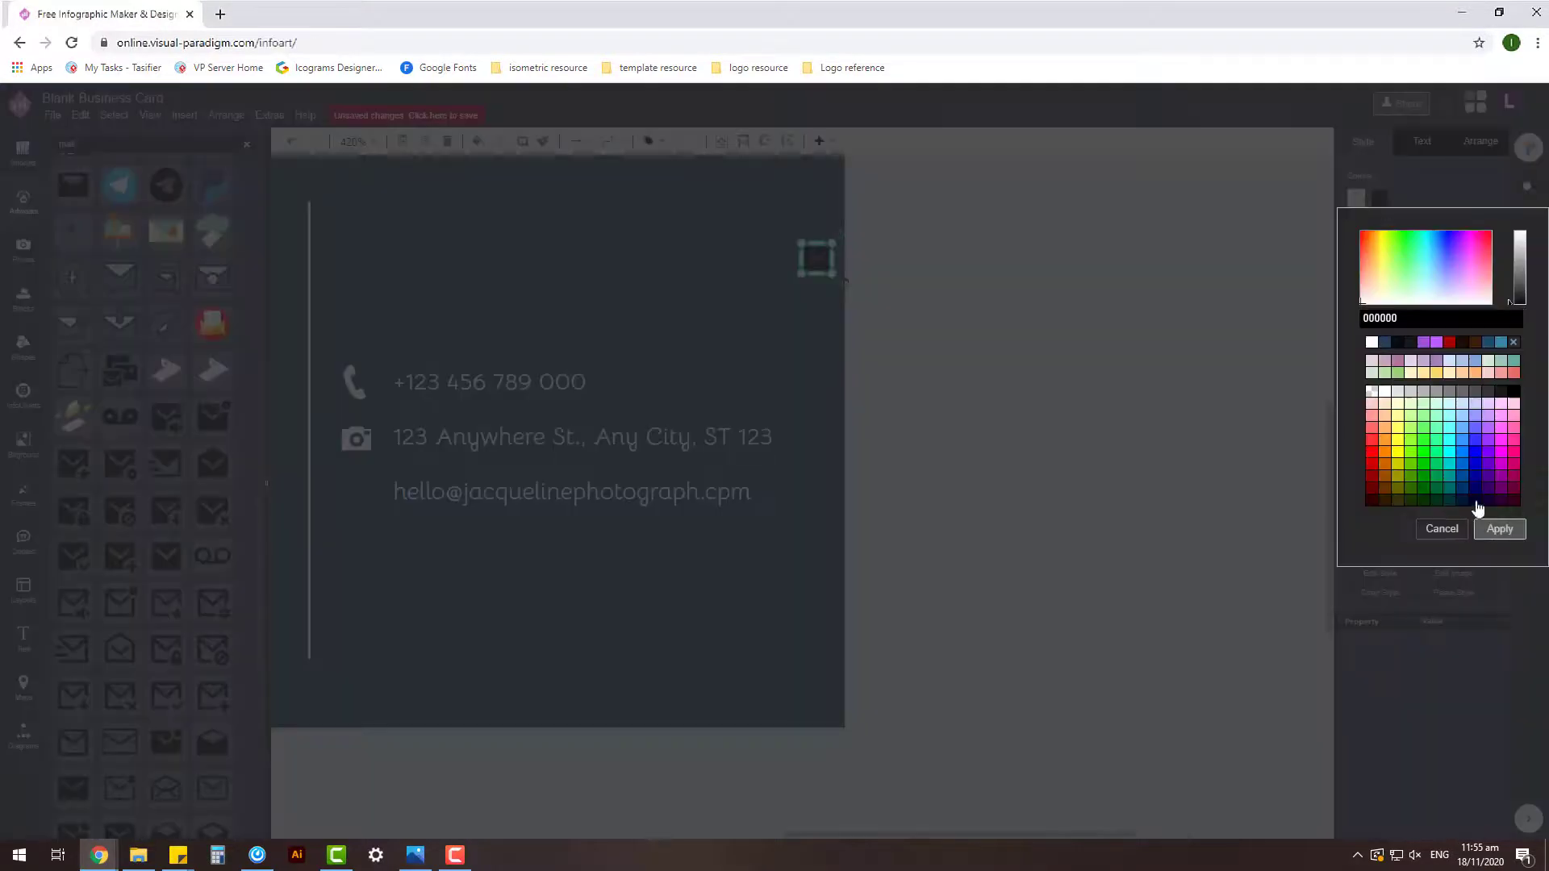
pyautogui.click(1478, 509)
pyautogui.click(1499, 529)
pyautogui.moveTo(1000, 268); pyautogui.dragTo(538, 506)
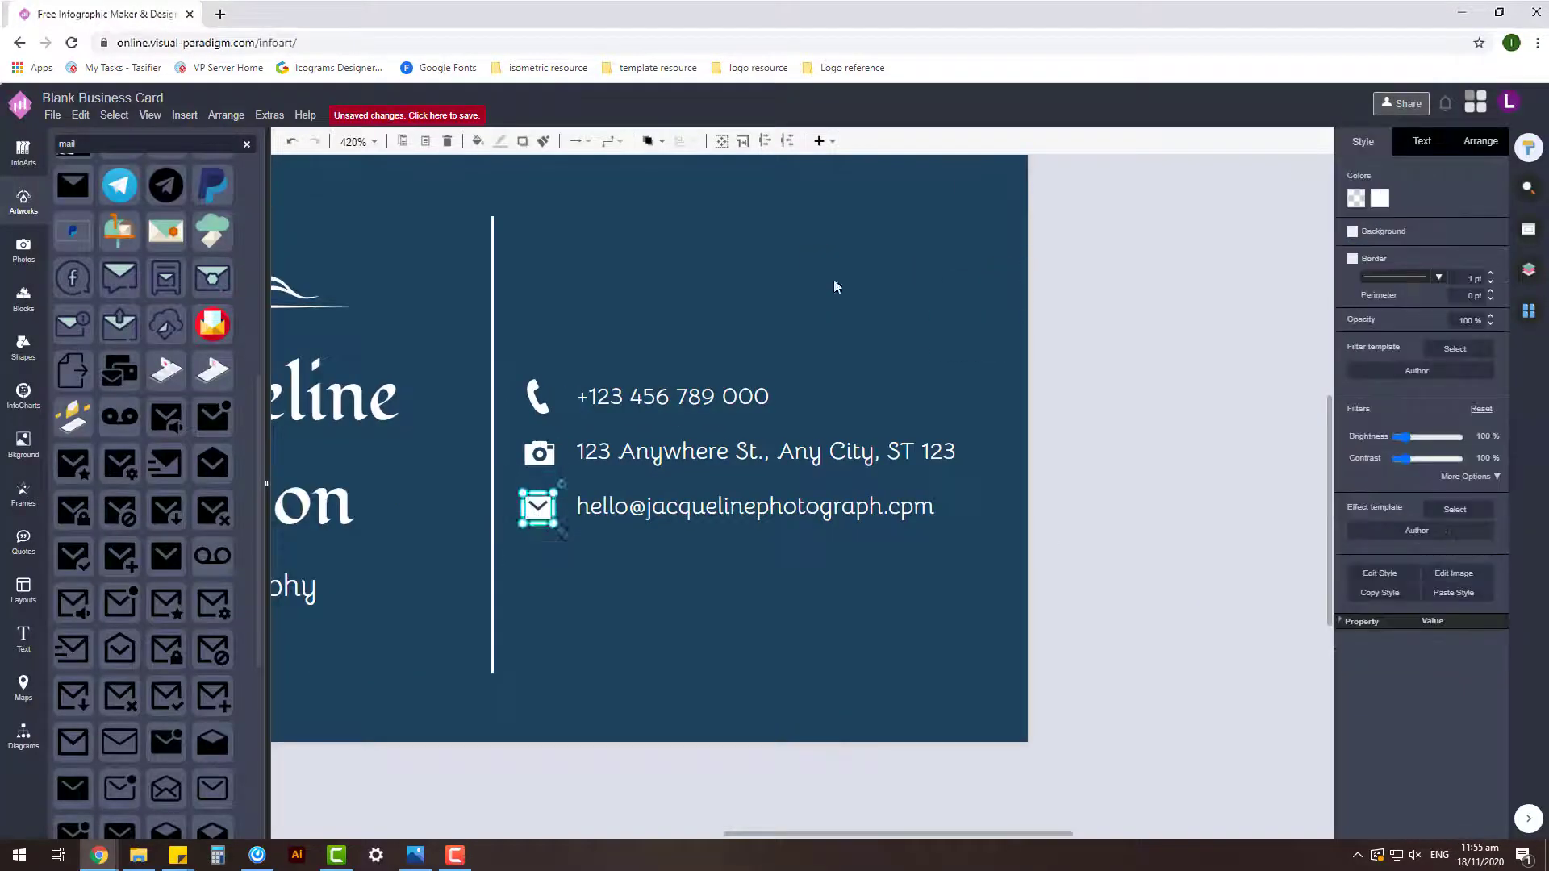
pyautogui.click(1212, 494)
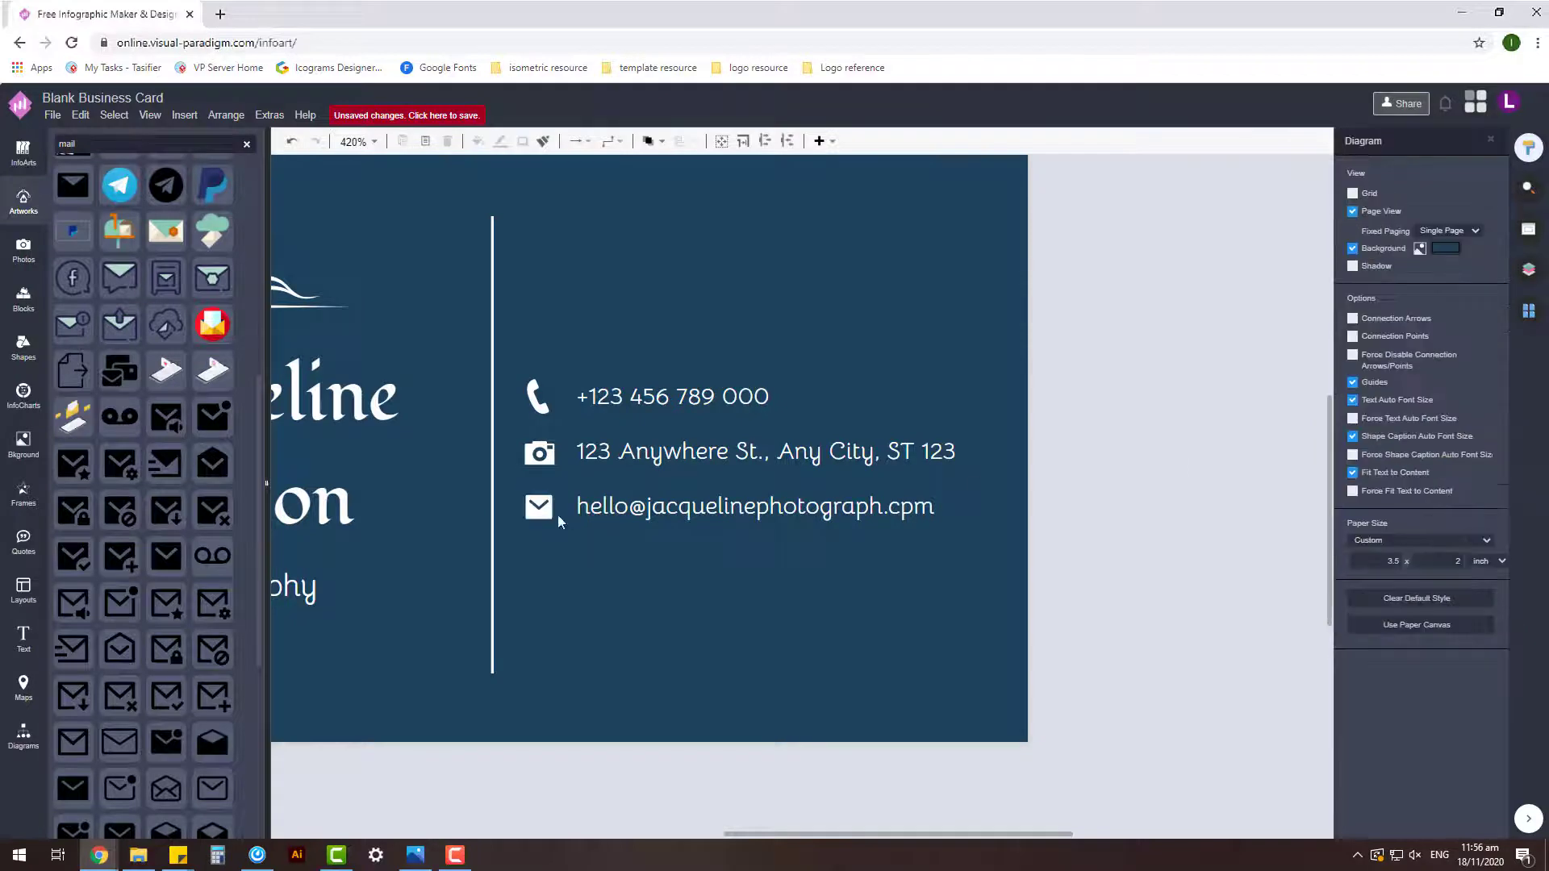
# - Nudge the envelope, camera and handset icons horizontally so they line up in one column
pyautogui.click(547, 509)
pyautogui.press('Left')
pyautogui.click(1210, 484)
pyautogui.click(540, 454)
pyautogui.press('Right')
pyautogui.click(1269, 467)
pyautogui.click(541, 507)
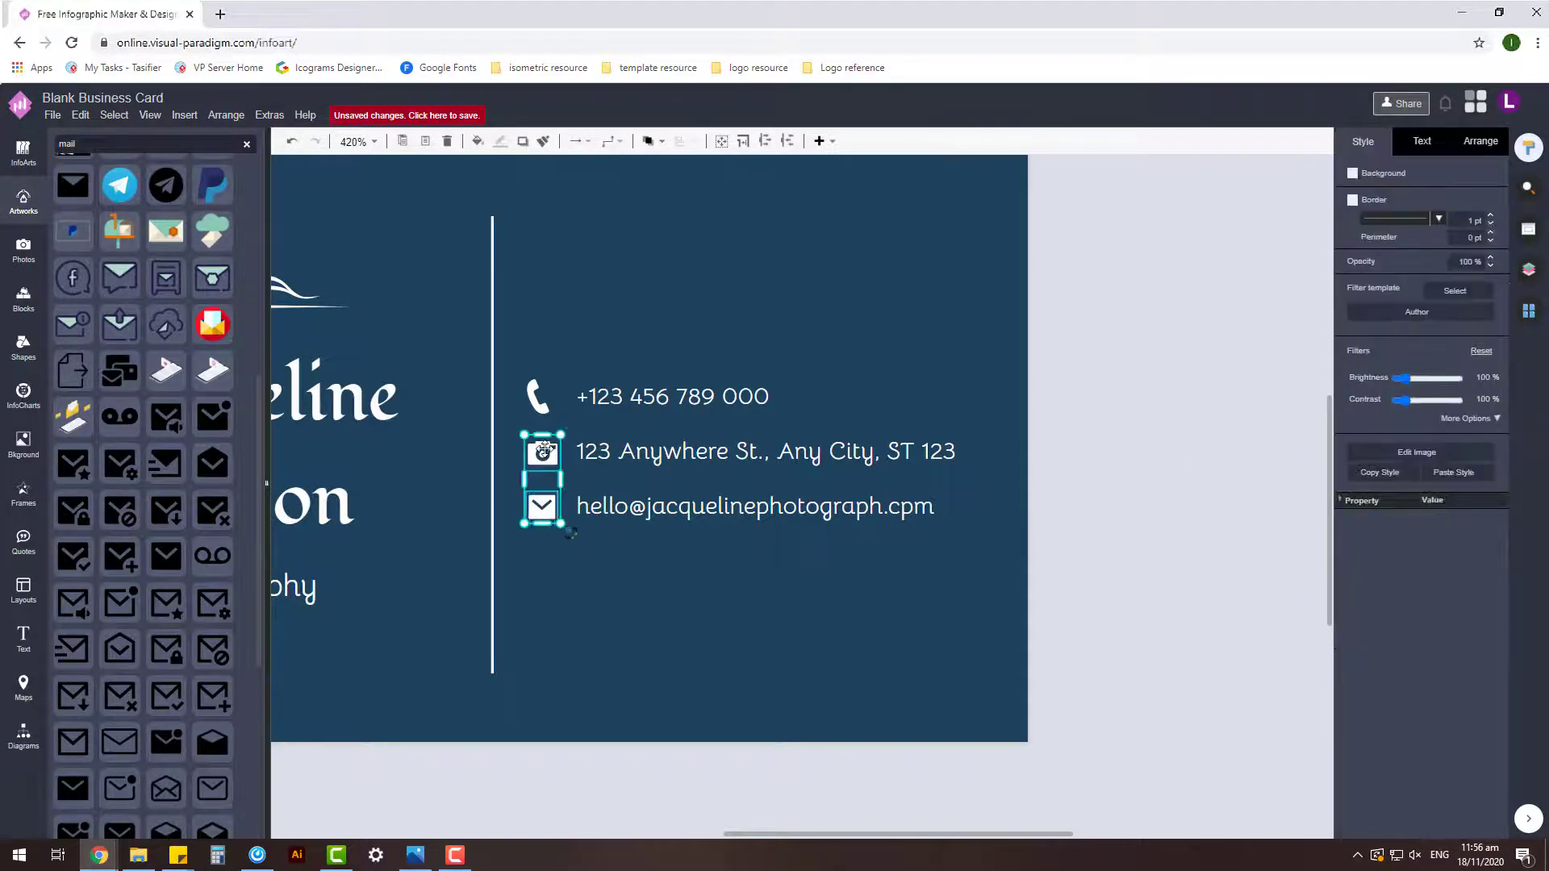
pyautogui.click(1194, 526)
pyautogui.click(543, 401)
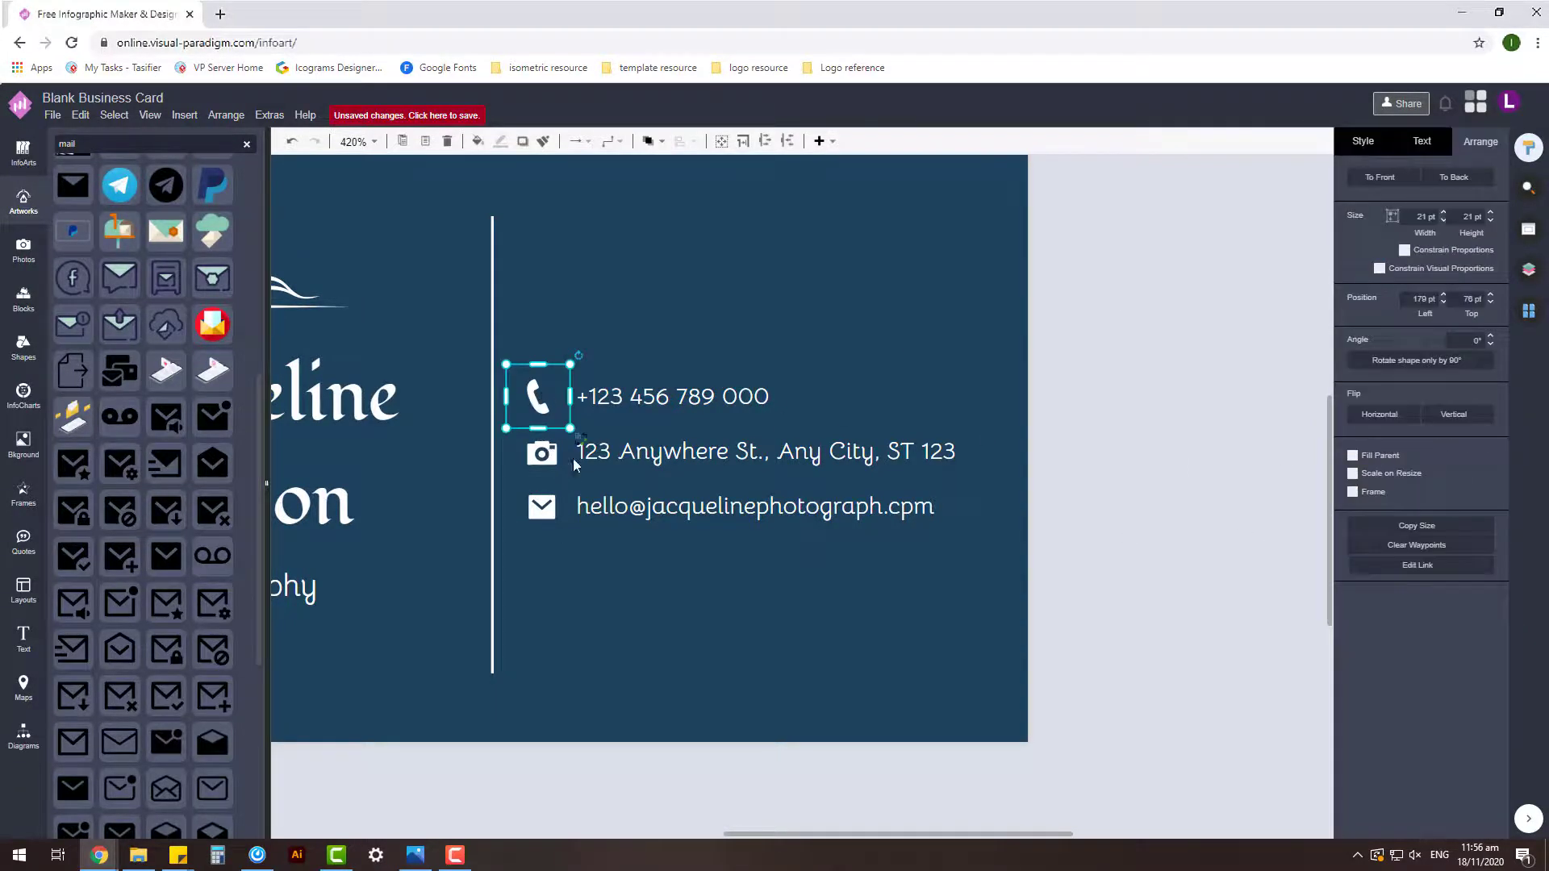
pyautogui.press('Right')
pyautogui.click(1074, 469)
# - Shift the three contact lines with their icons slightly right, away from the vertical divider on the card back
pyautogui.scroll(-3, 1068, 577)
pyautogui.moveTo(1095, 622); pyautogui.dragTo(714, 466)
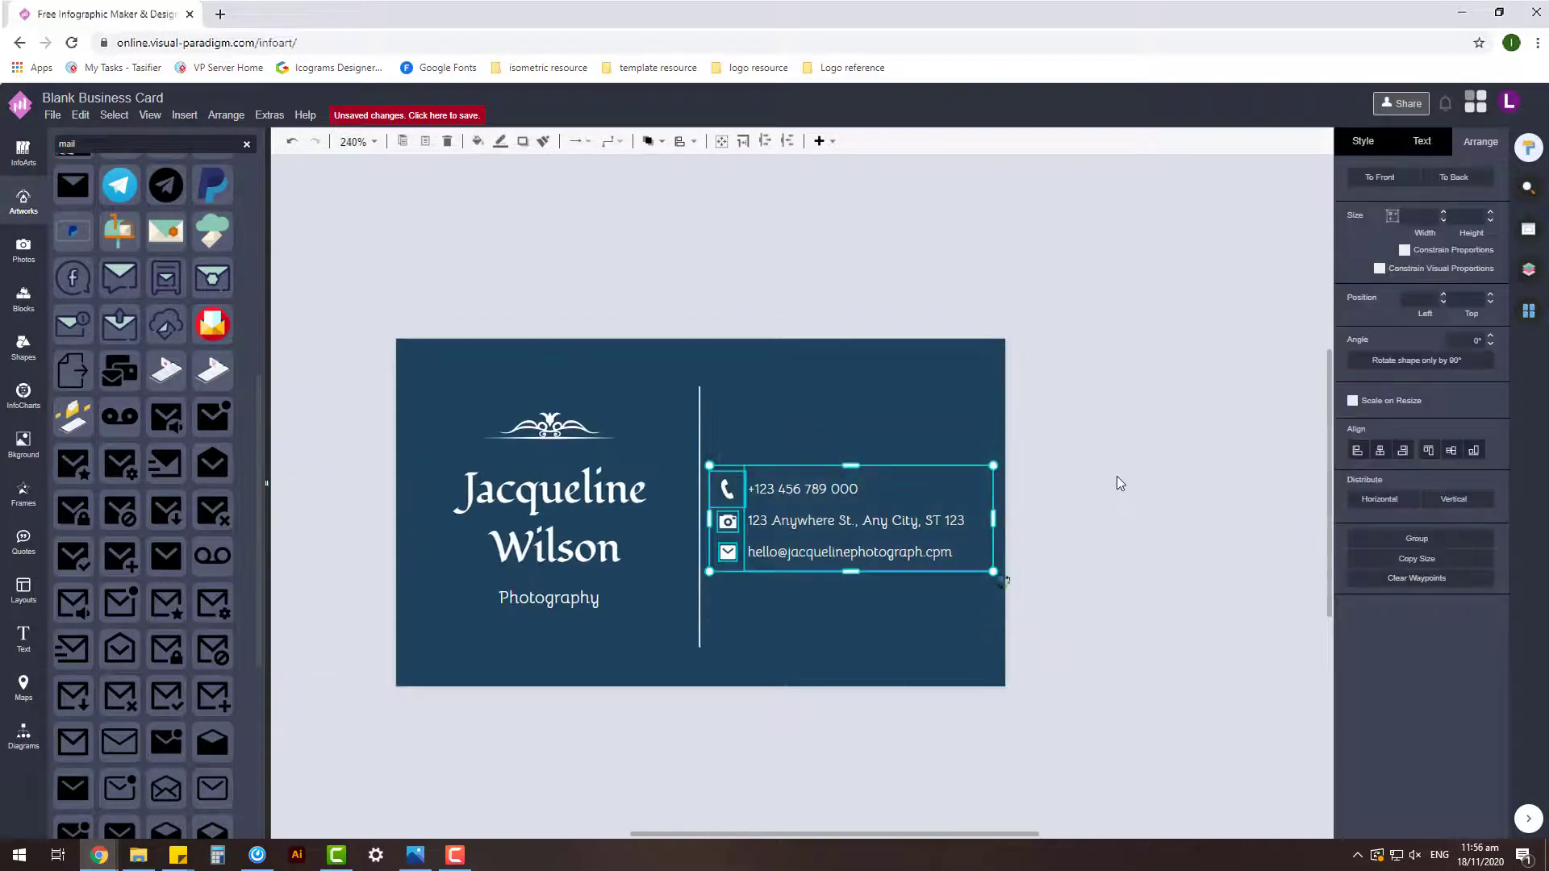
pyautogui.click(1116, 476)
pyautogui.moveTo(1097, 635); pyautogui.dragTo(721, 461)
pyautogui.click(1119, 507)
pyautogui.scroll(-1, 1046, 601)
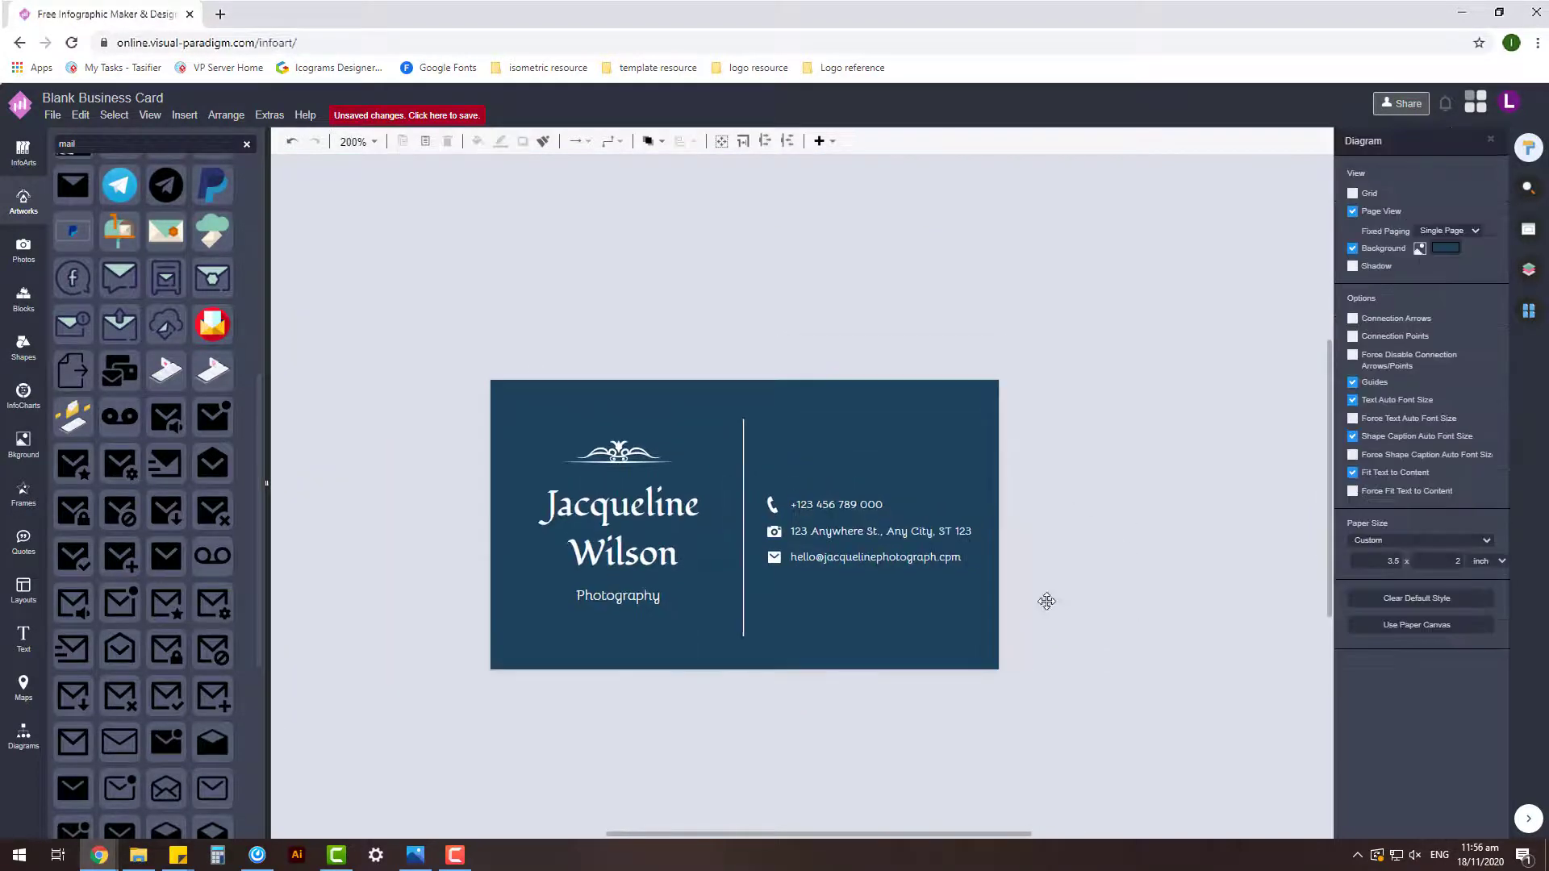
# - Move the vertical divider slightly left on the card back, and nudge the whole layout a touch left
pyautogui.moveTo(1087, 563); pyautogui.dragTo(739, 466)
pyautogui.click(733, 466)
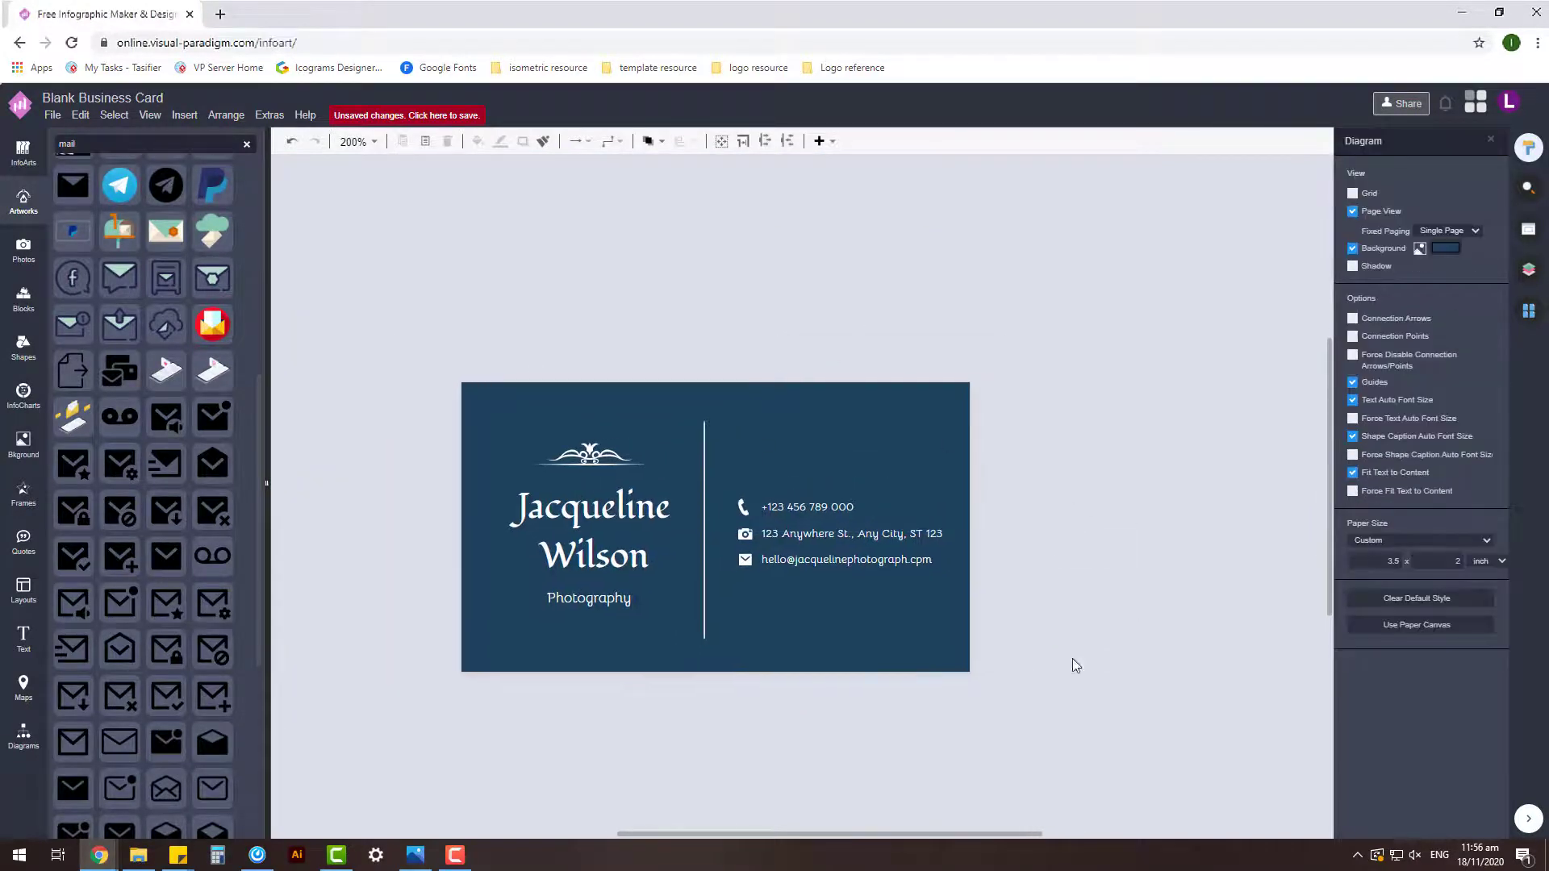
pyautogui.moveTo(1073, 739); pyautogui.dragTo(398, 325)
pyautogui.click(1062, 474)
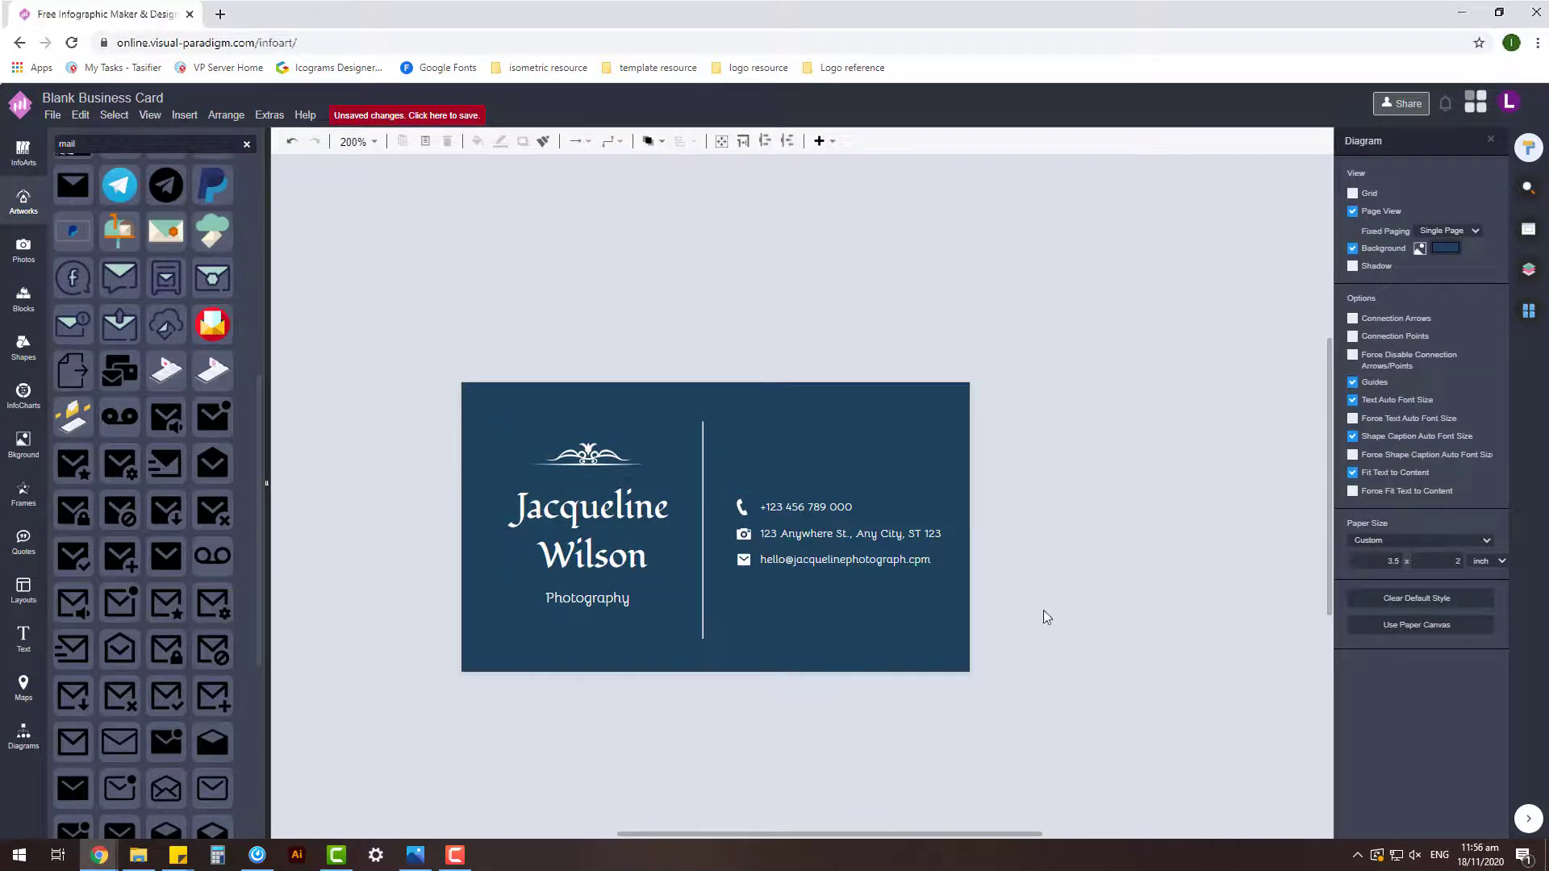
# - Nudge the name block with its ornament and the Photography subtitle slightly left within the card's left half
pyautogui.moveTo(1045, 617); pyautogui.dragTo(706, 387)
pyautogui.click(1065, 485)
pyautogui.moveTo(352, 306); pyautogui.dragTo(687, 684)
pyautogui.click(1108, 475)
pyautogui.moveTo(379, 315); pyautogui.dragTo(731, 718)
pyautogui.click(1154, 639)
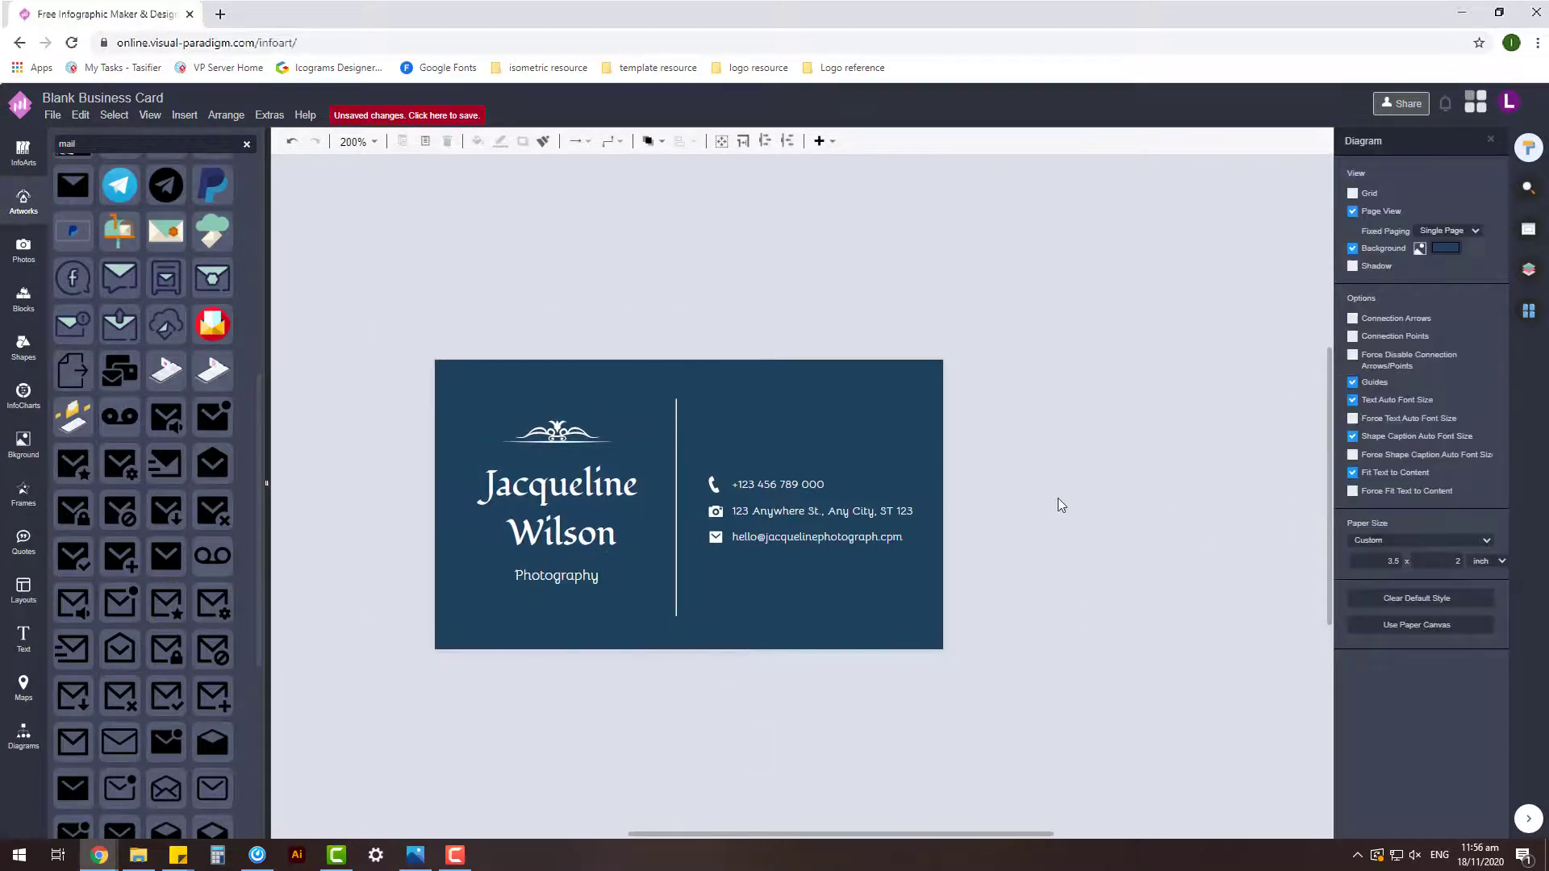
# - Move the three contact lines with their icons down toward the lower end of the vertical divider
pyautogui.scroll(1, 1115, 570)
pyautogui.scroll(1, 710, 564)
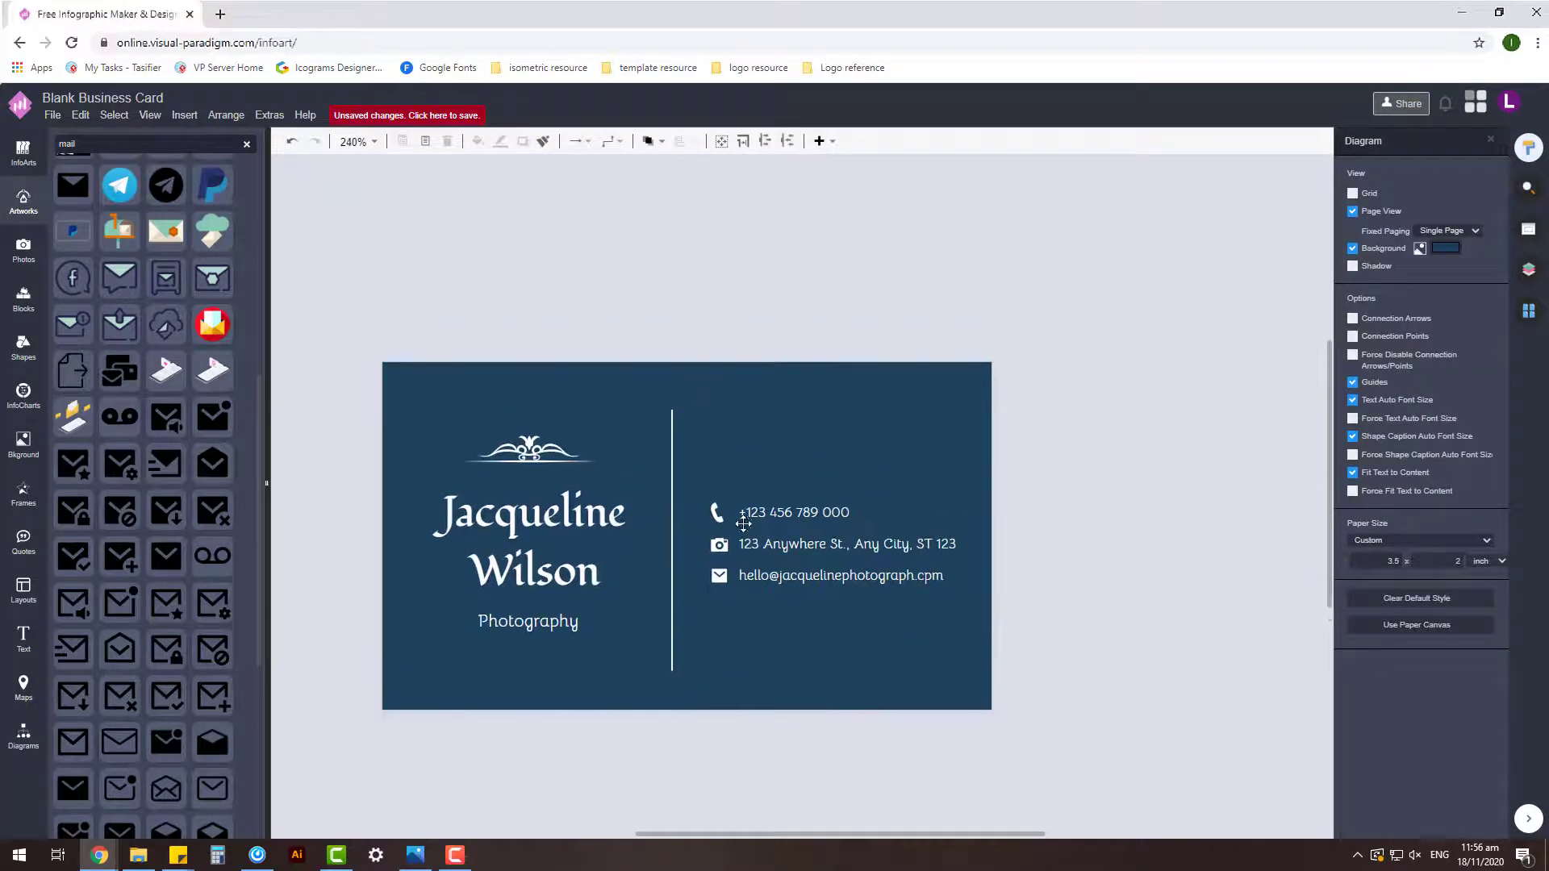
pyautogui.scroll(-1, 1036, 581)
pyautogui.moveTo(1119, 653); pyautogui.dragTo(790, 553)
pyautogui.click(1136, 580)
pyautogui.scroll(1, 990, 549)
pyautogui.scroll(-1, 724, 563)
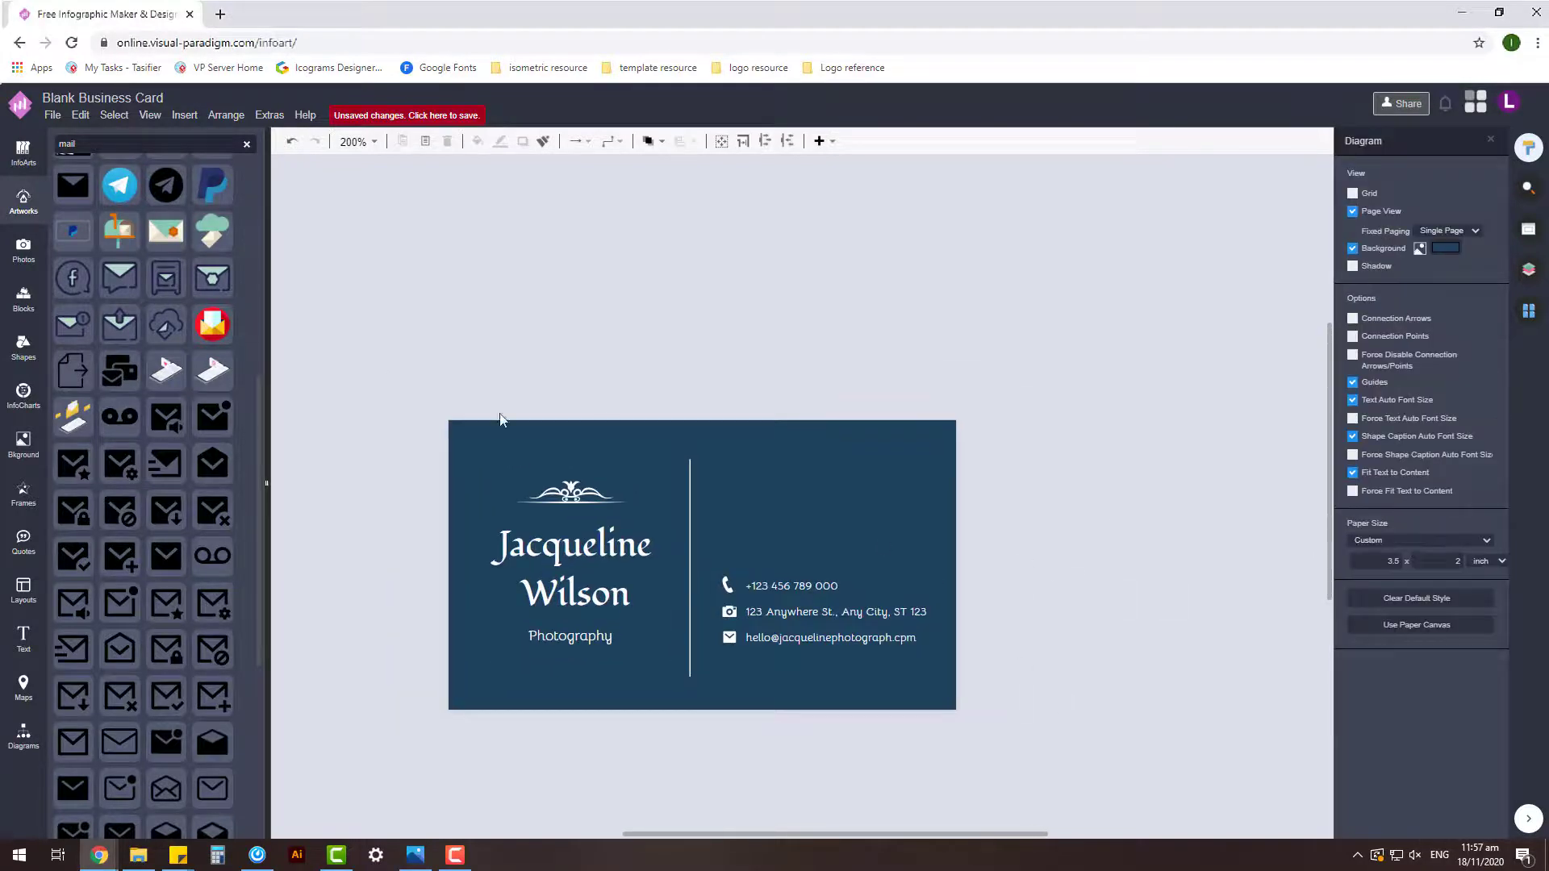
# - Return to Page-1 and save the design to InfoART storage as "Blue And Grey Watercolor Photo"
pyautogui.scroll(1, 1082, 539)
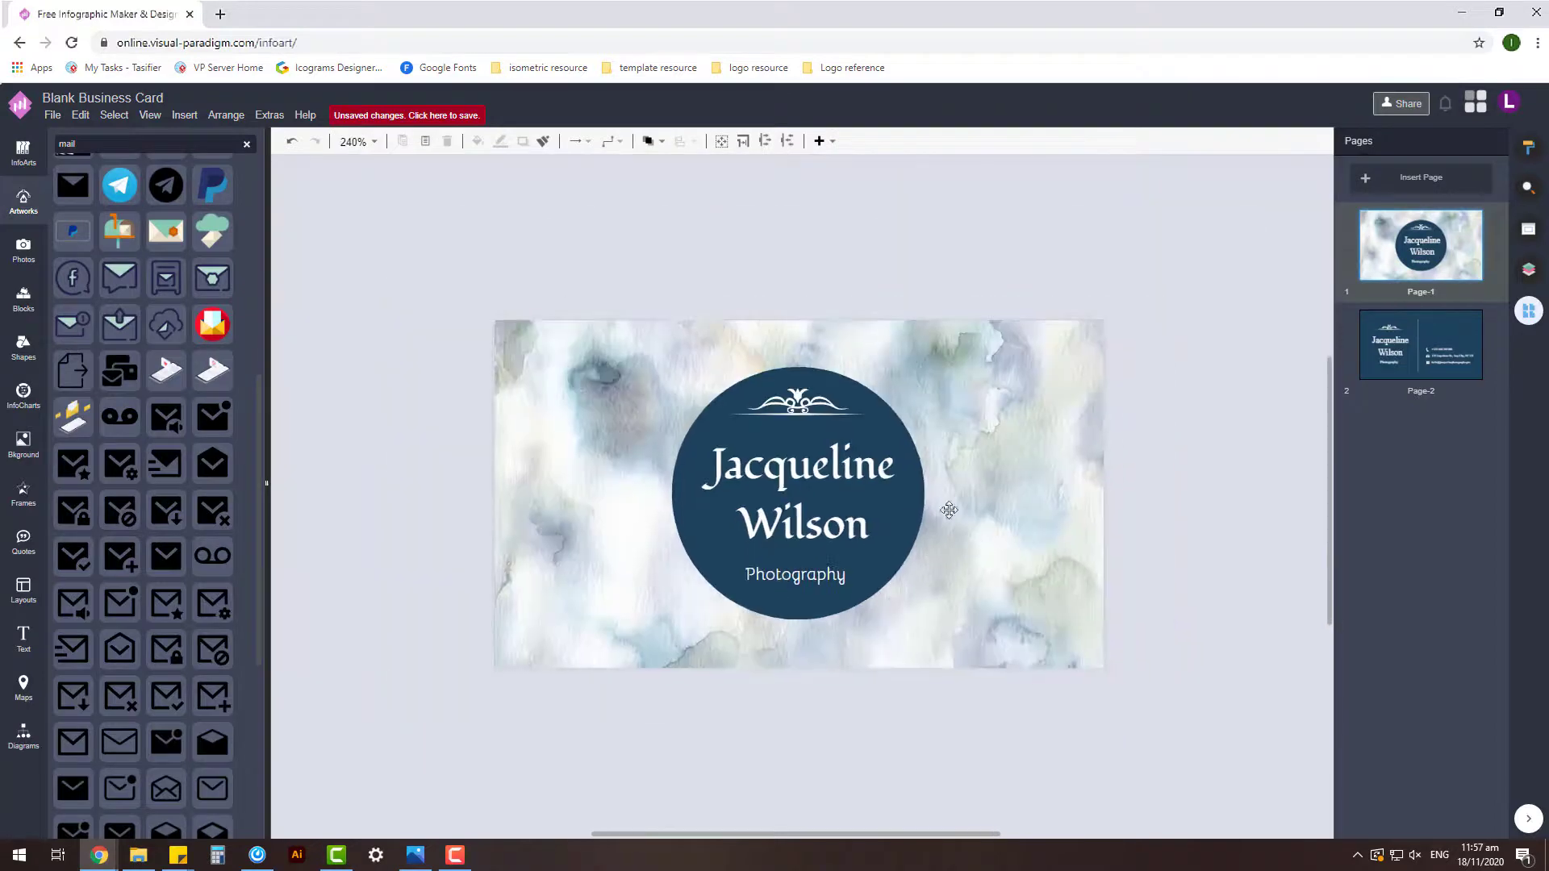
pyautogui.click(441, 116)
pyautogui.write('Blue And Grey Watercolor Photo')
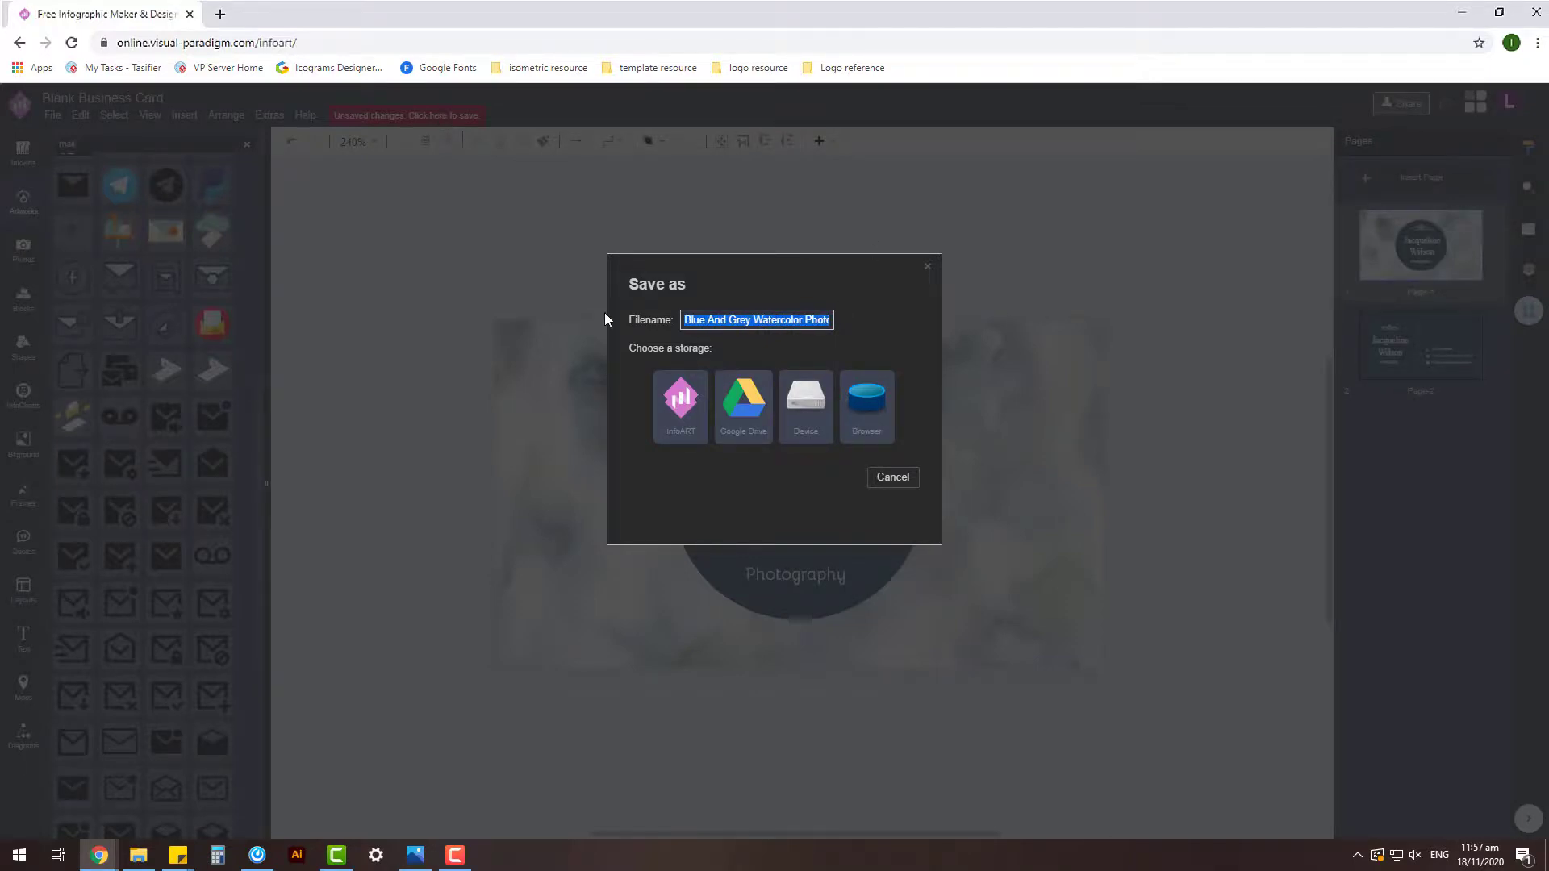
pyautogui.click(682, 423)
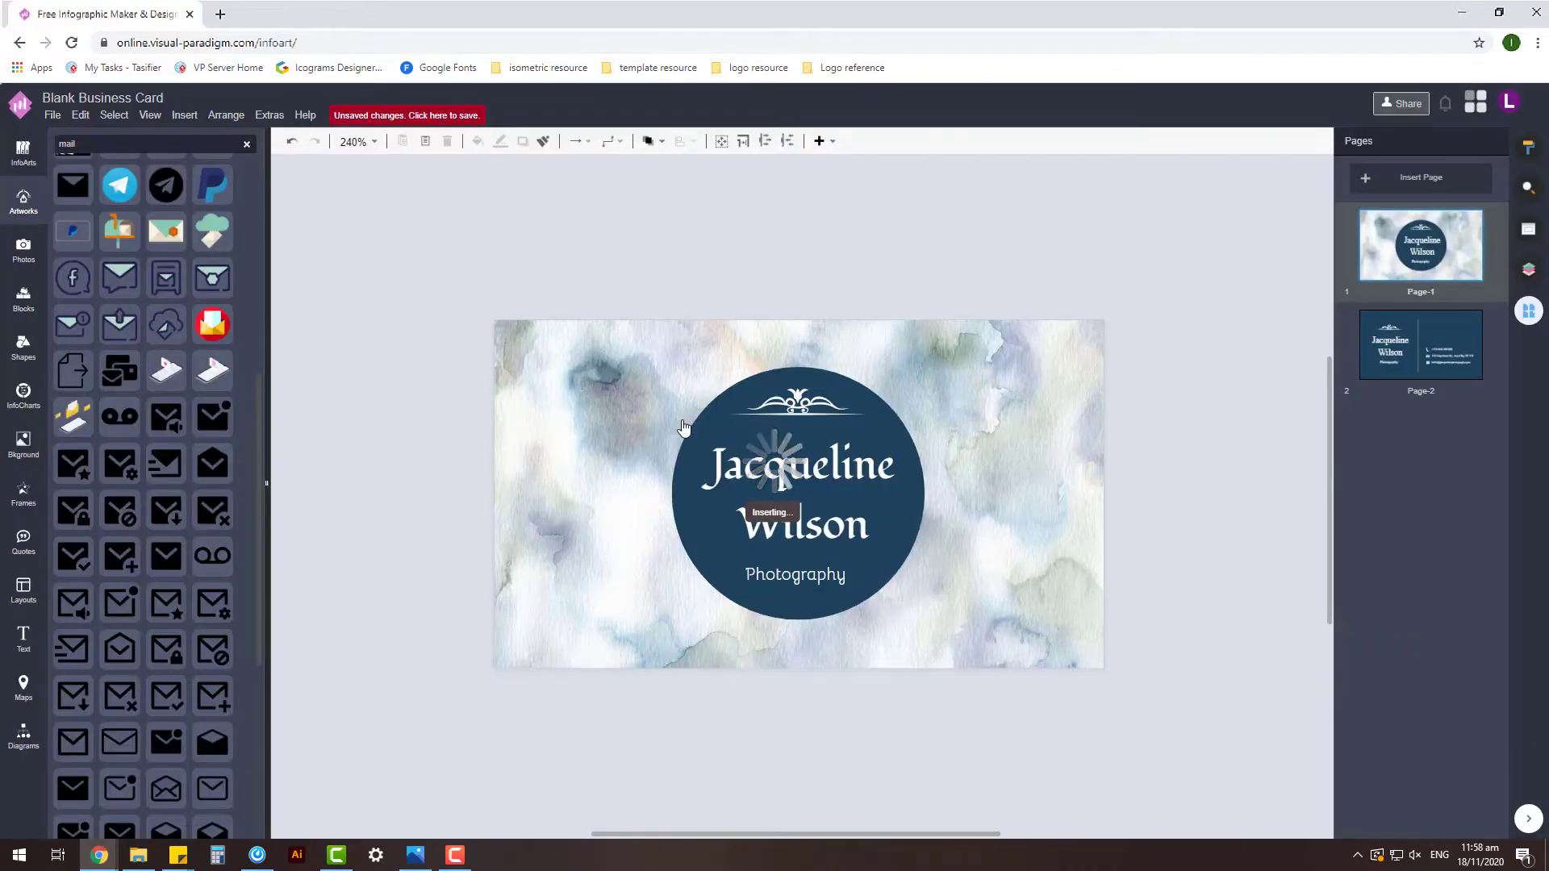